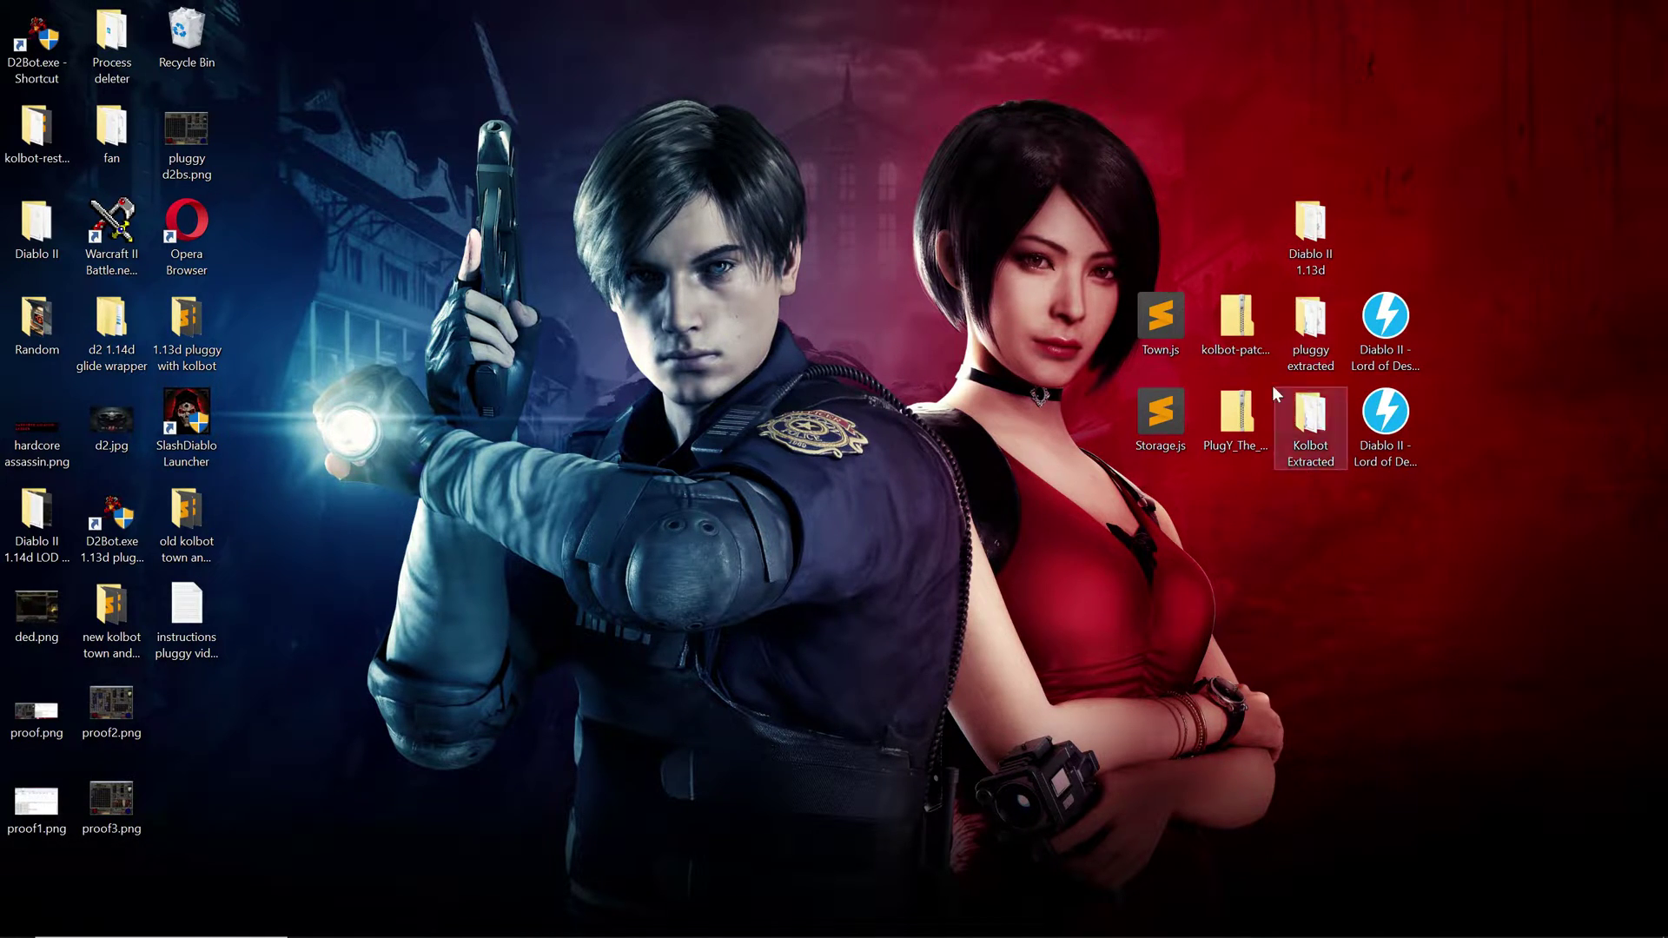
Try moving the Diablo II 1.13d folder and both Lord of Destruction shortcuts, then put them back.
left_click(1223, 423)
left_click(1310, 235)
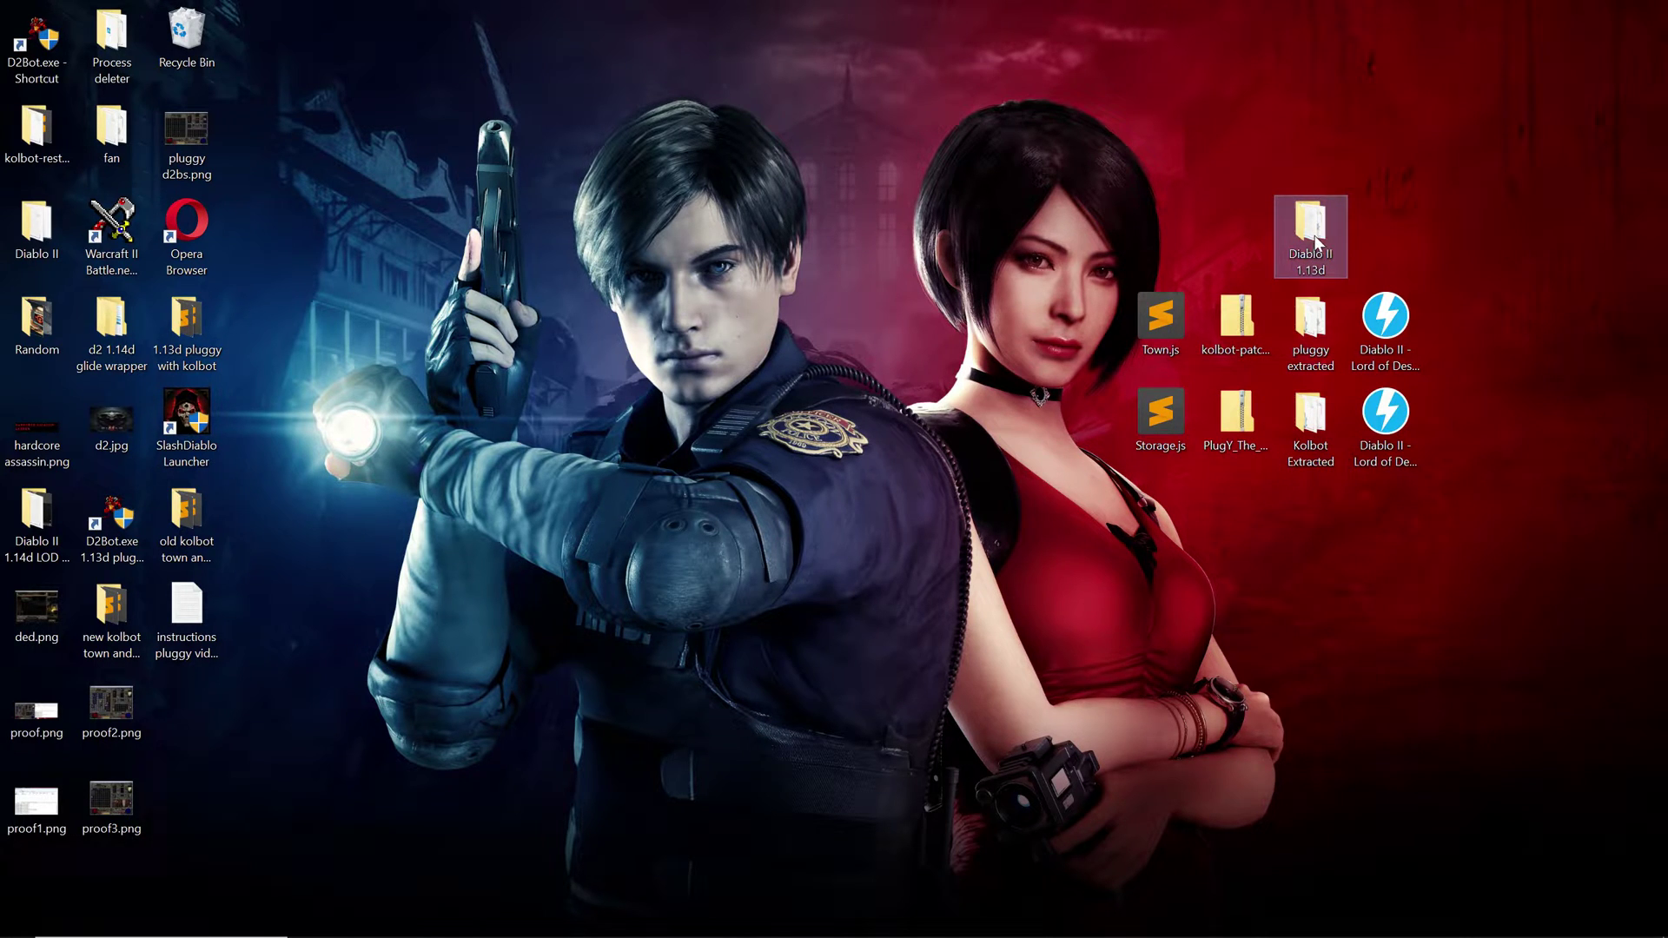
left_click(1416, 204)
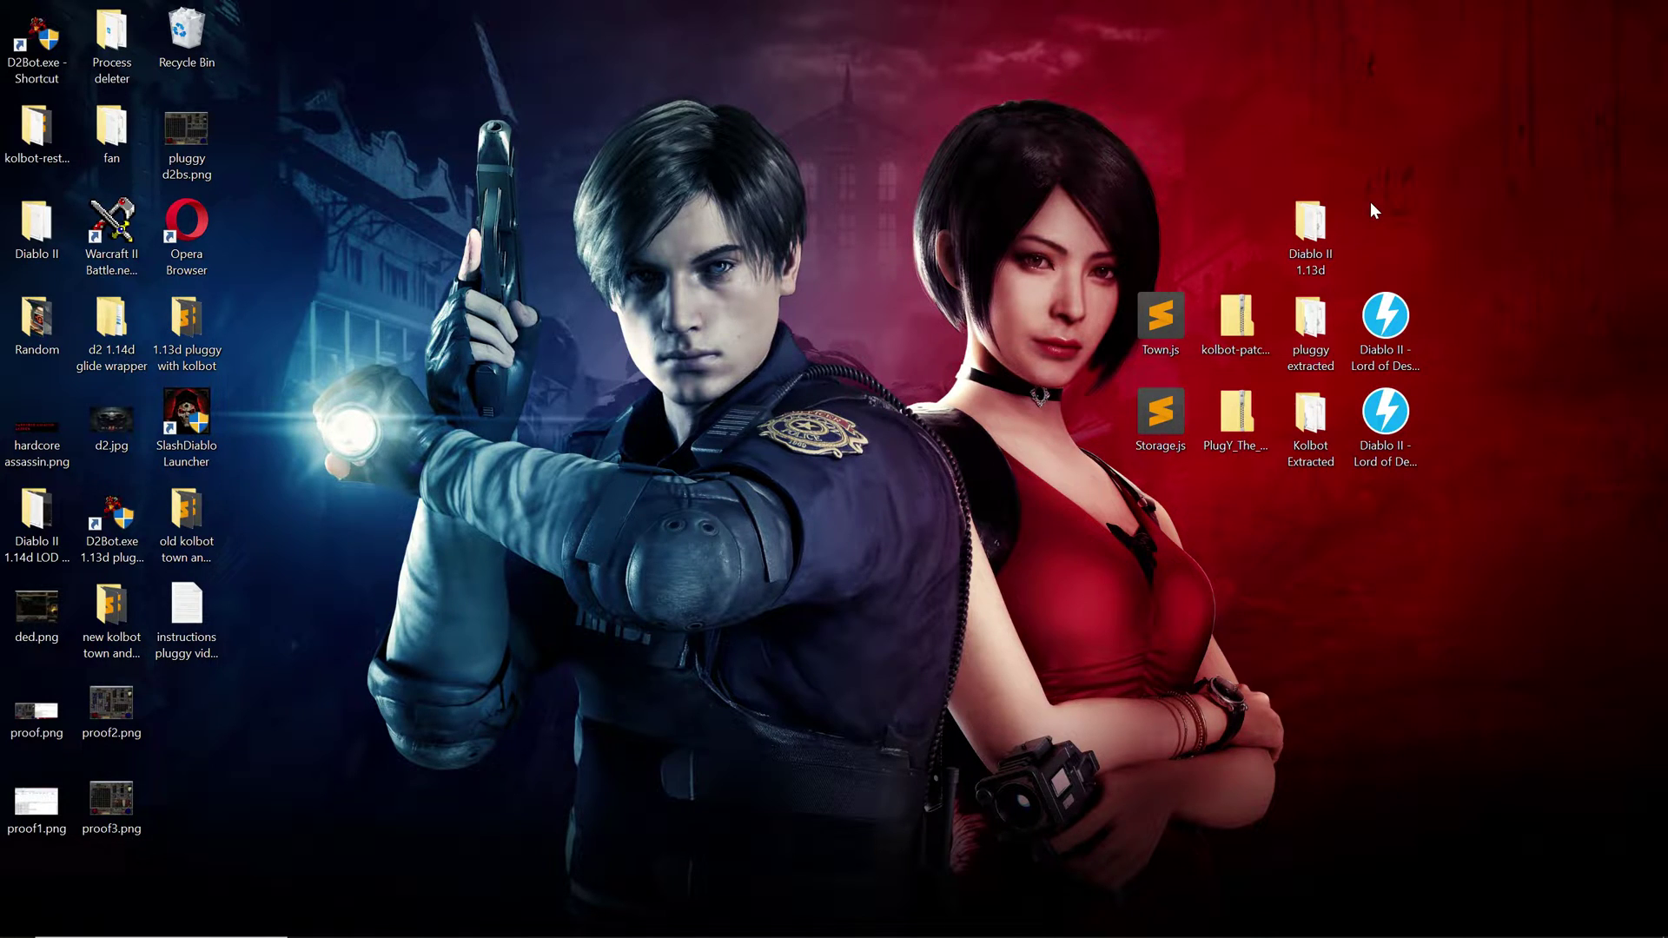
left_click_drag(1313, 238, 1269, 129)
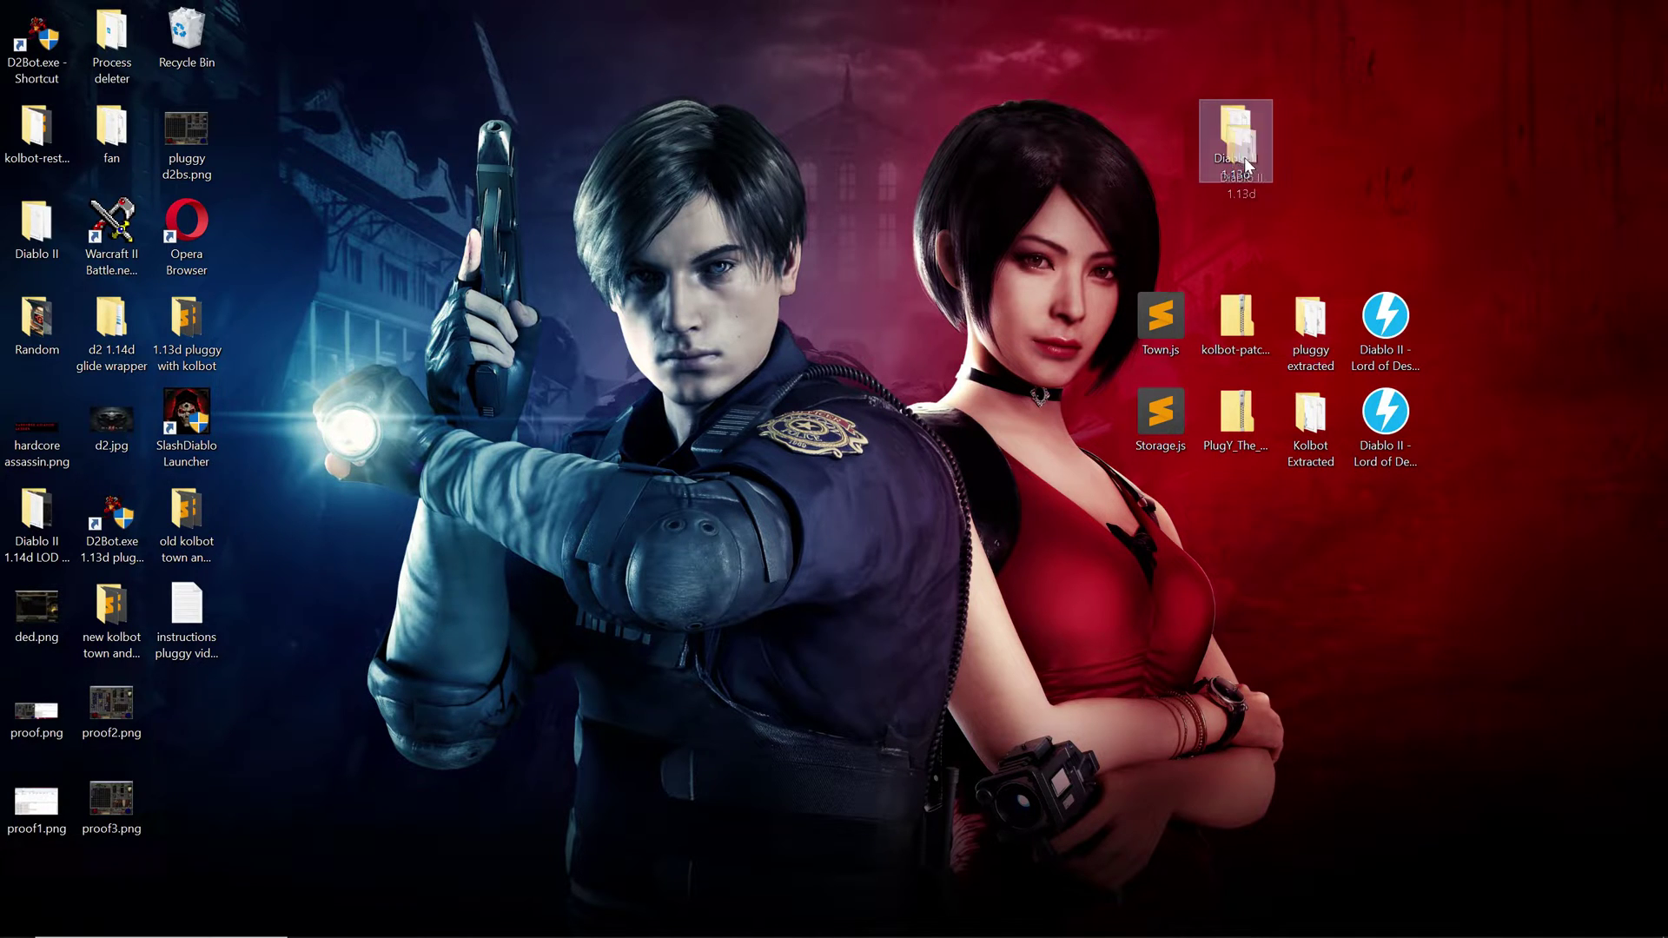
left_click_drag(1247, 165, 1305, 229)
left_click_drag(1491, 266, 1354, 476)
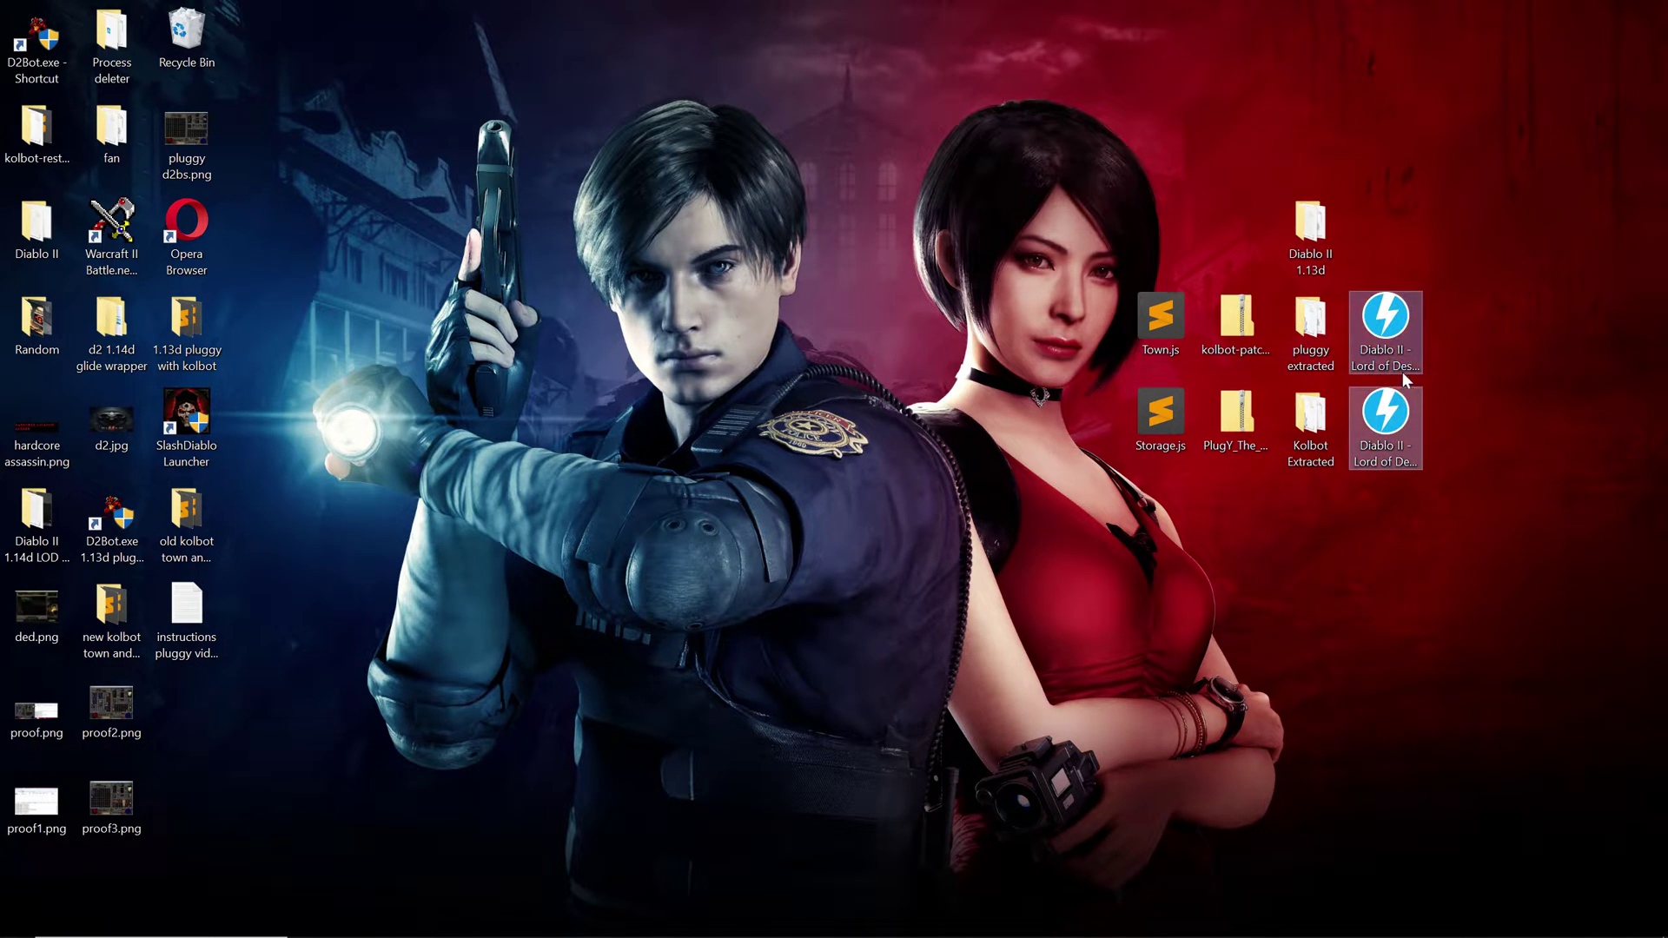
left_click_drag(1402, 372, 1186, 71)
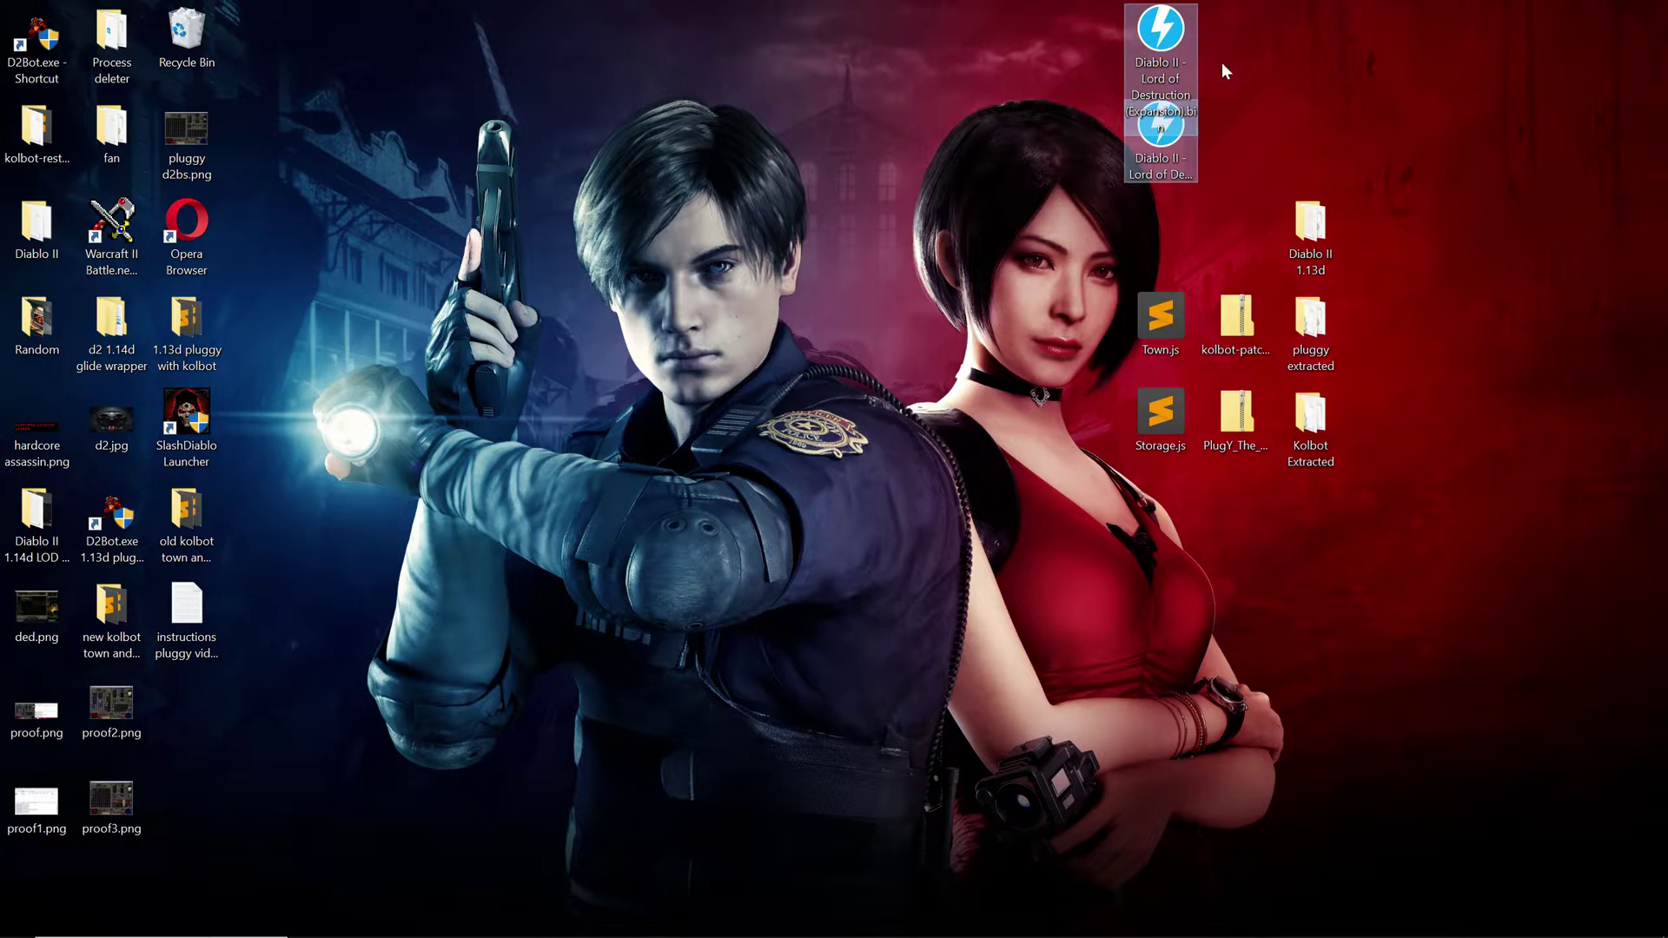
left_click_drag(1190, 105, 1408, 357)
left_click(1254, 556)
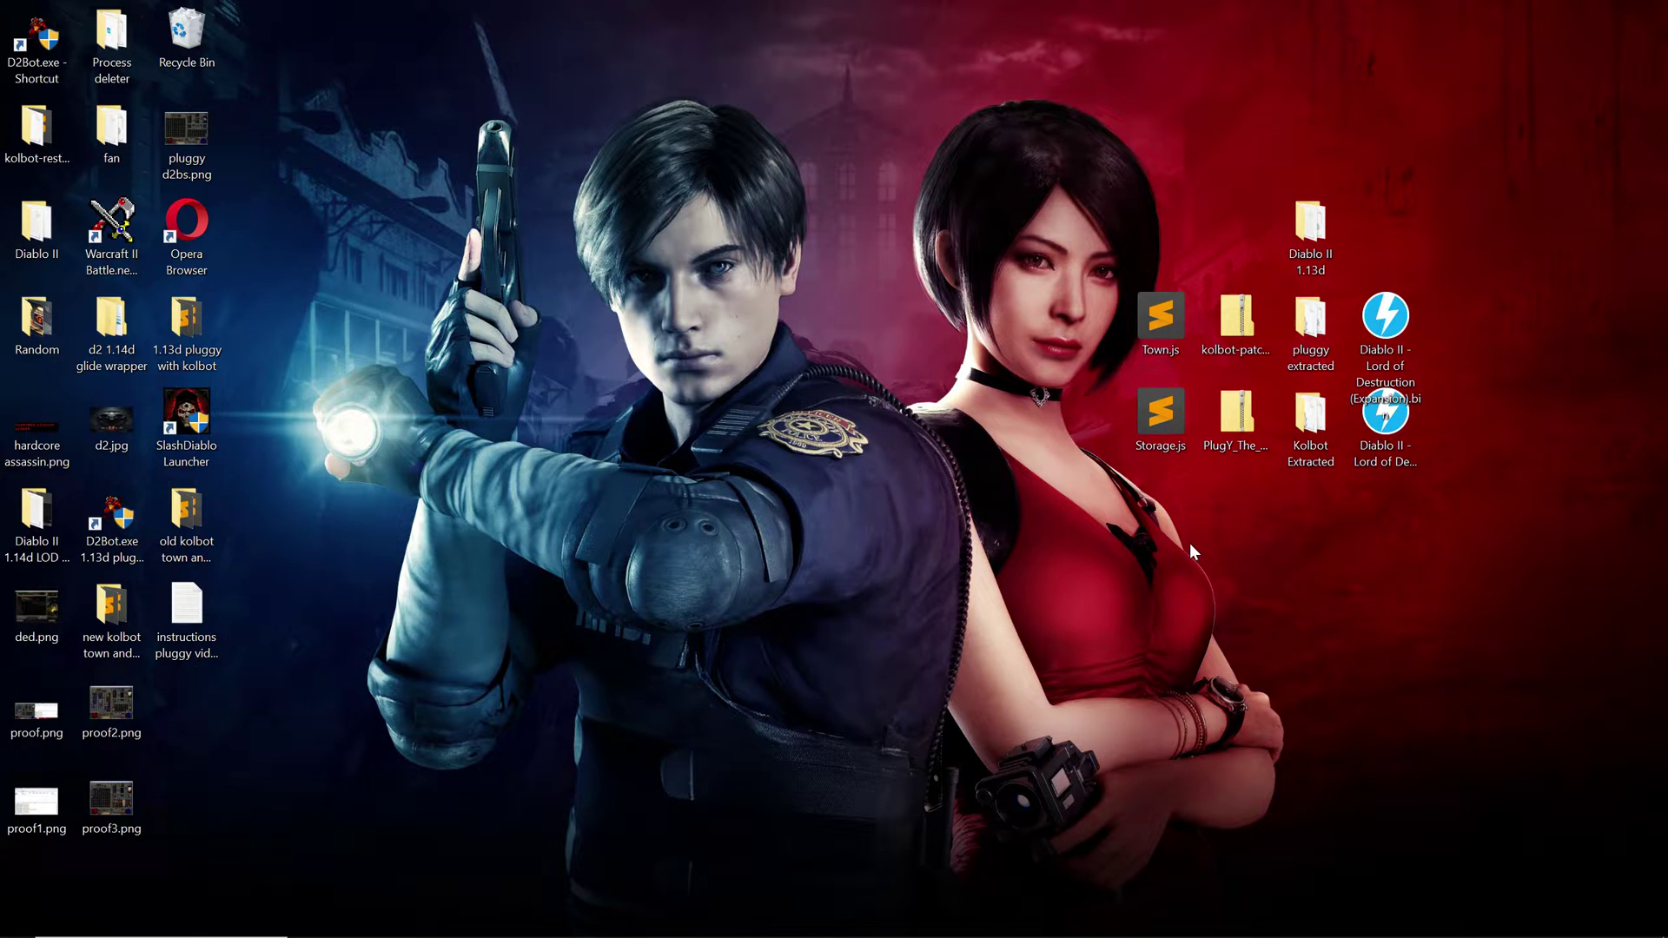
Try moving Town.js and Storage.js to the top, then return them beside the zips.
left_click_drag(1056, 243, 1180, 516)
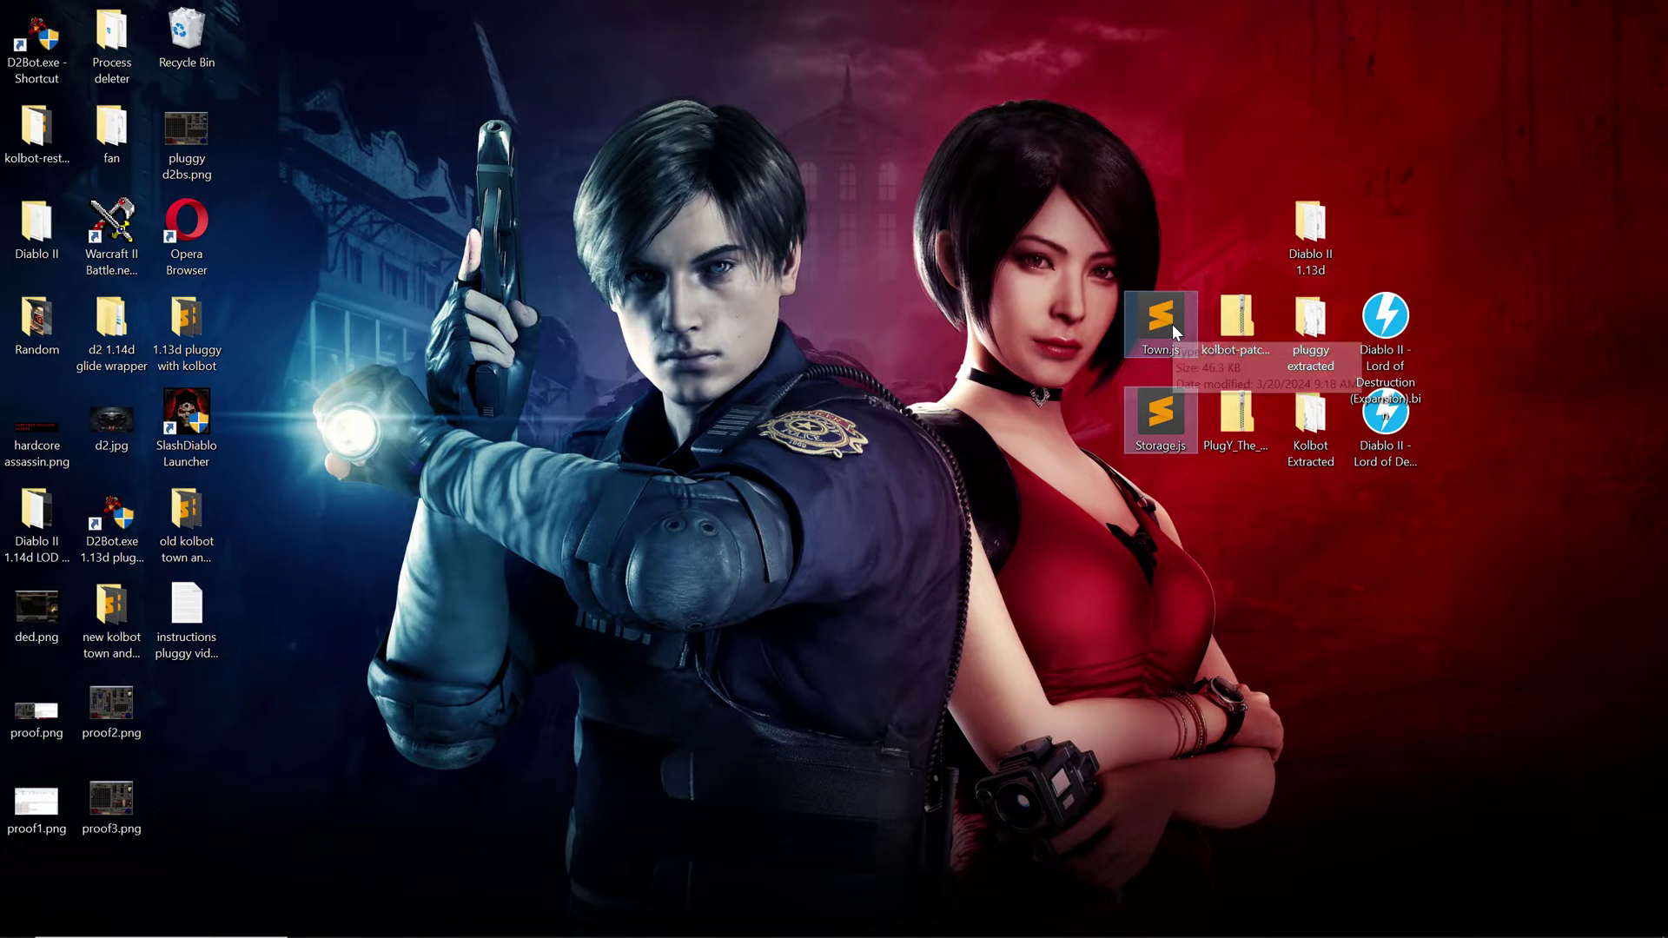
left_click(1170, 597)
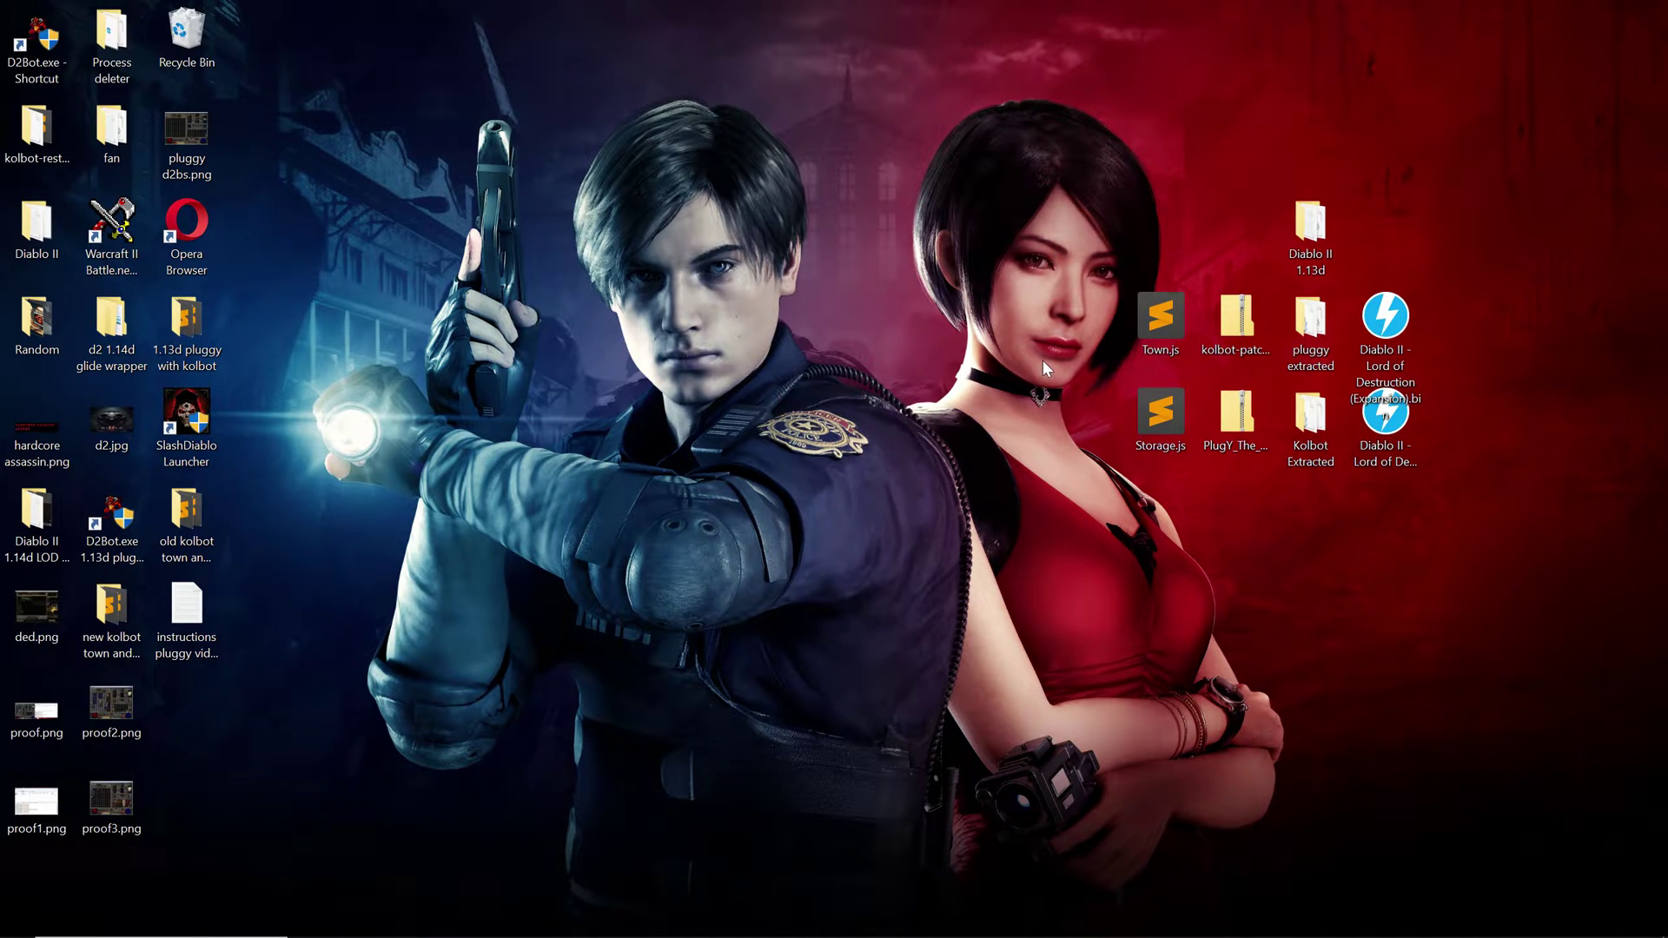
left_click_drag(1086, 456, 1152, 96)
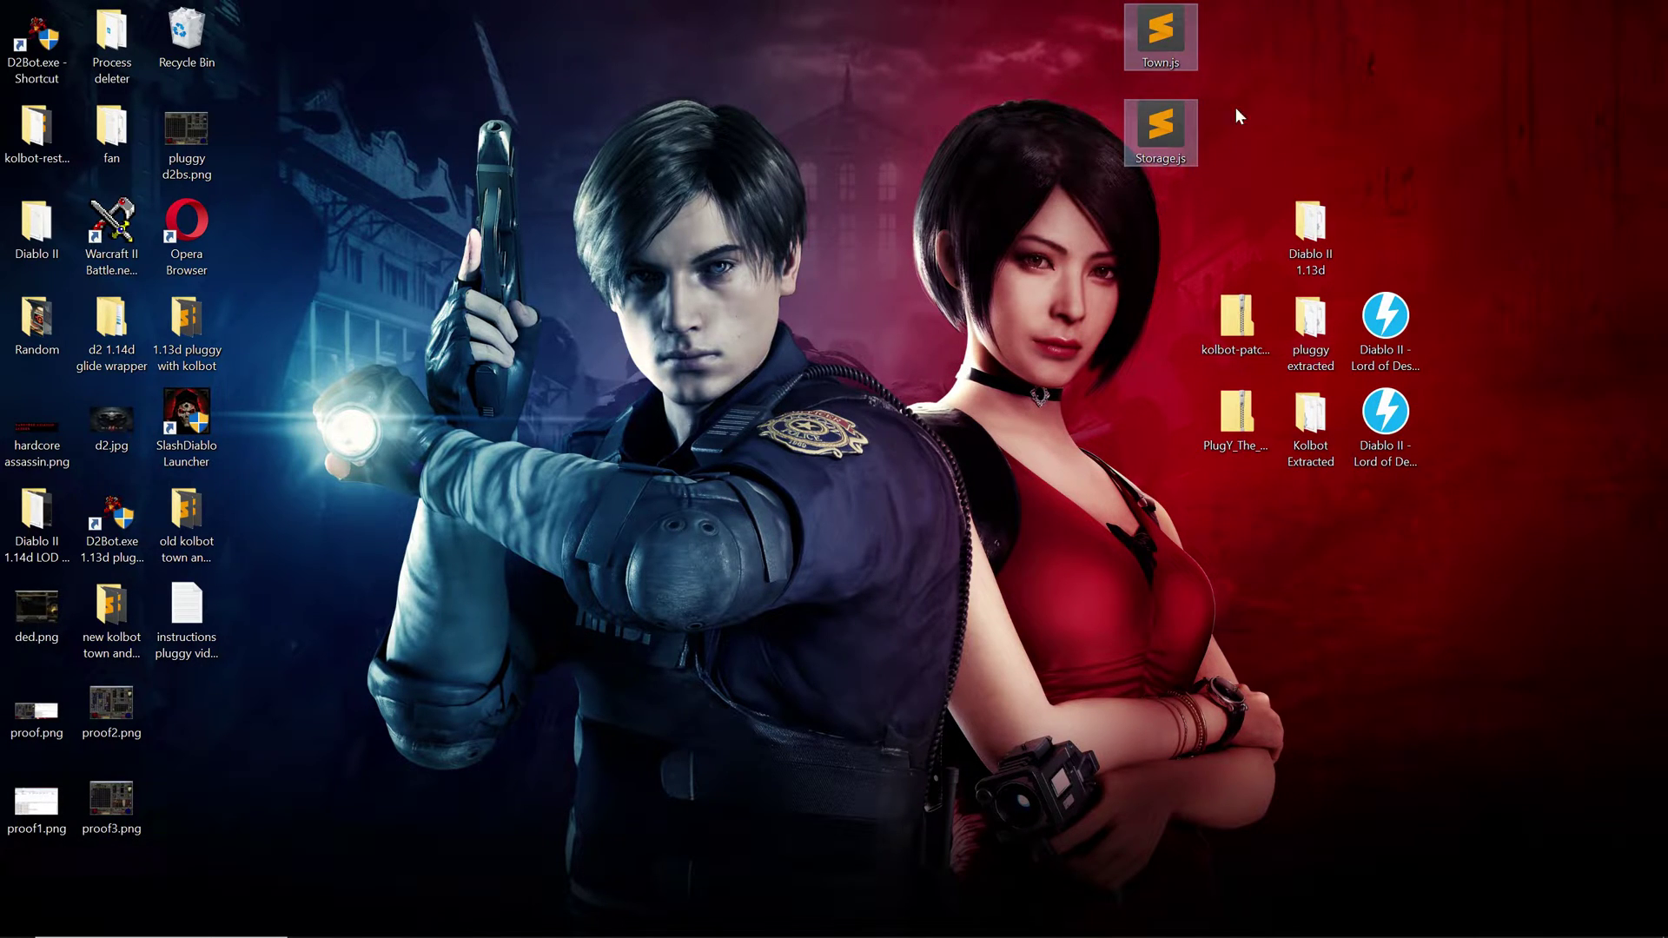
left_click_drag(1170, 38, 1165, 339)
left_click(1280, 582)
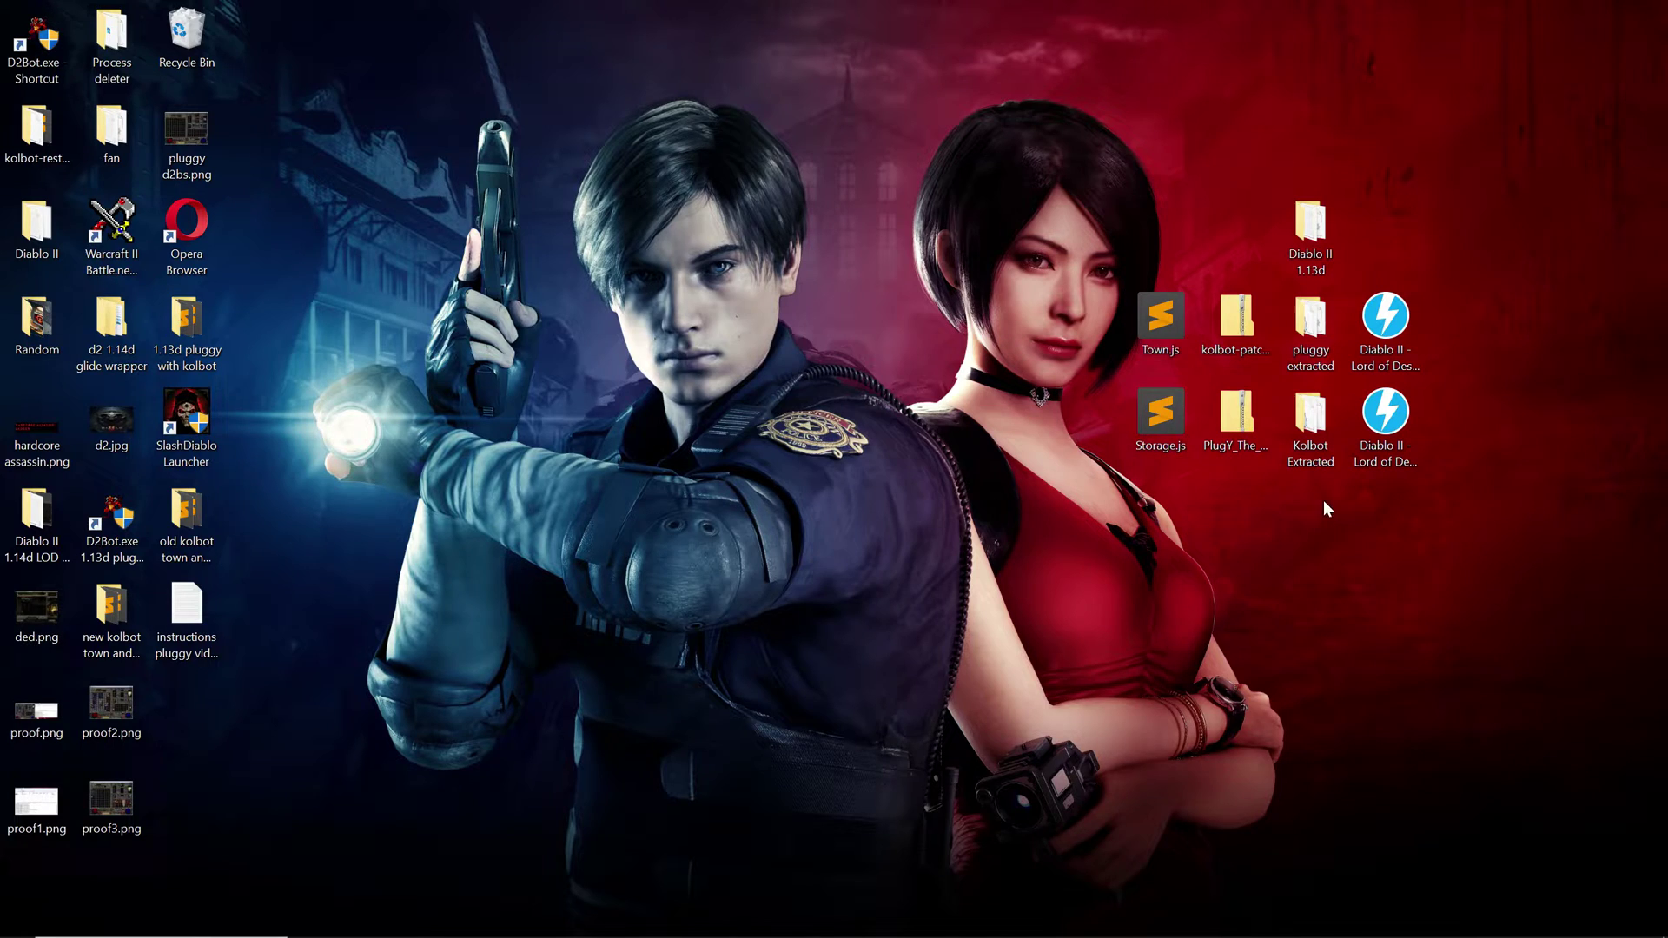
Place the PlugY and kolbot patch zips in the top row and check their full names.
left_click_drag(1237, 417, 1097, 127)
left_click_drag(1244, 330, 1185, 127)
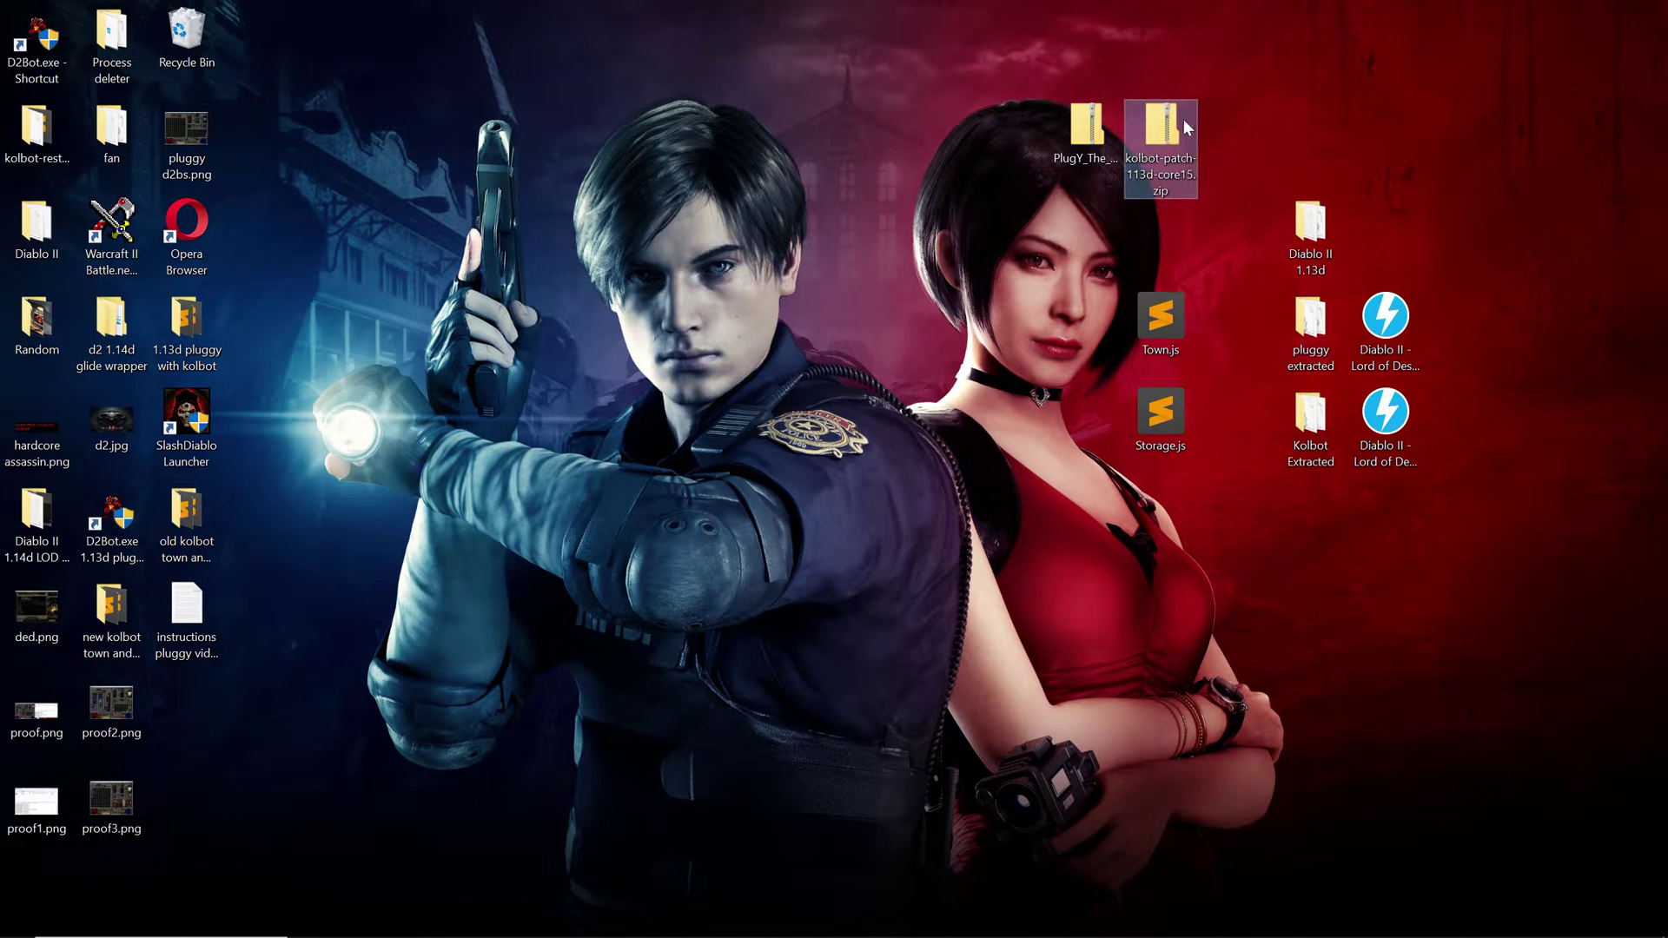
left_click(1102, 144)
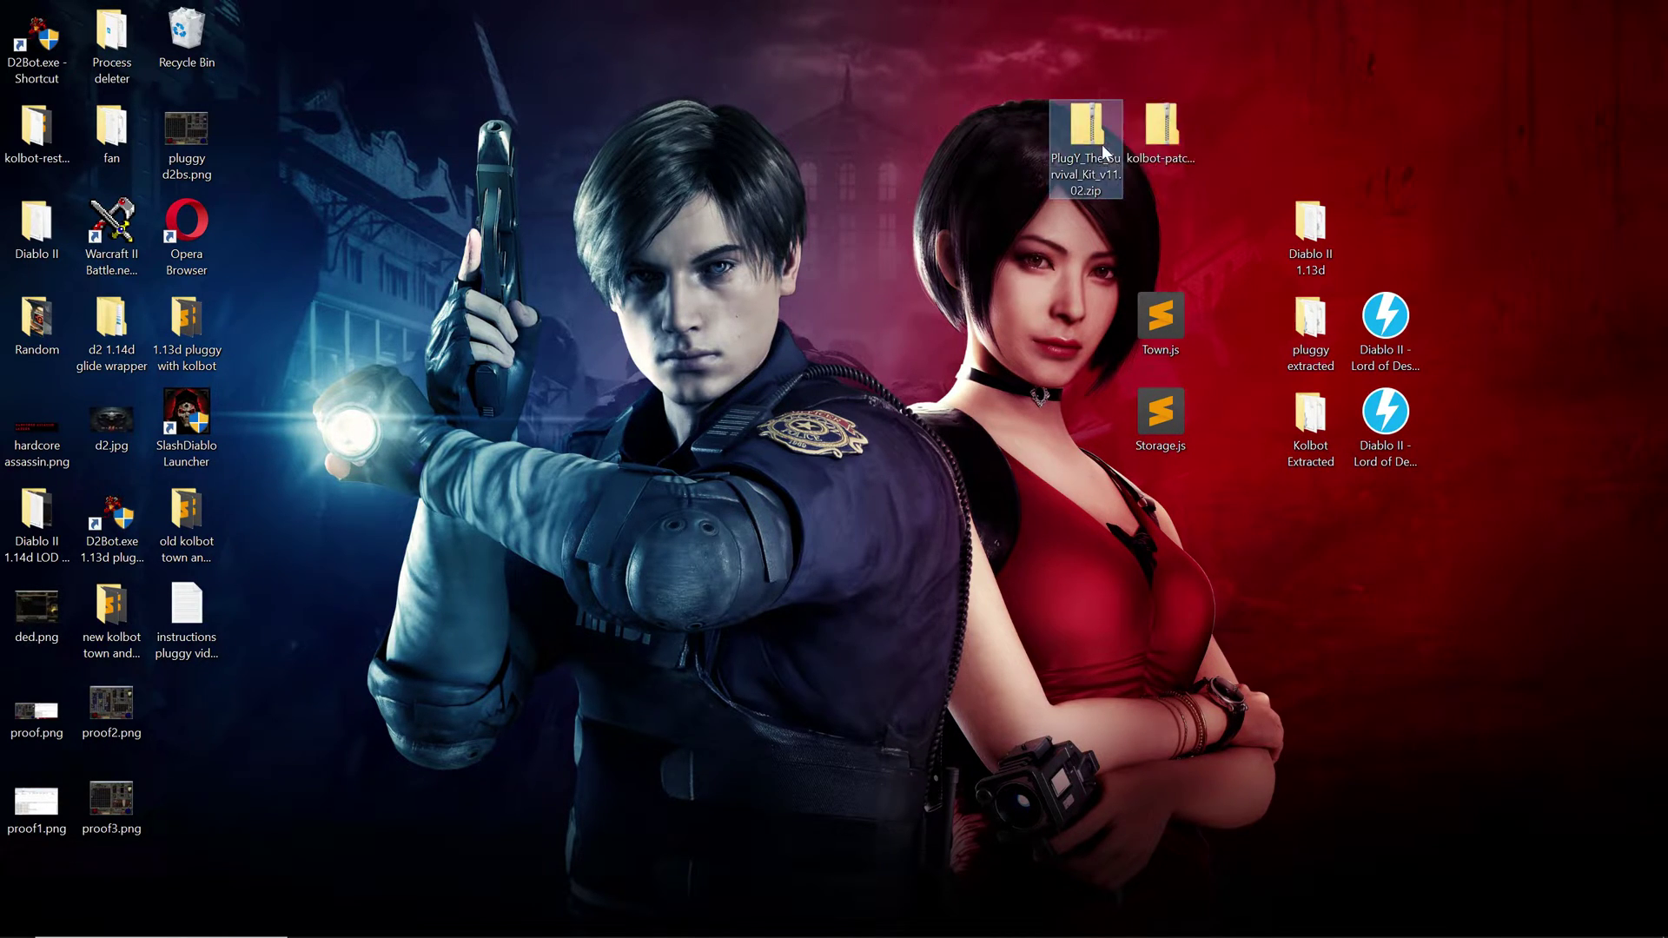
left_click(1154, 142)
left_click(1256, 333)
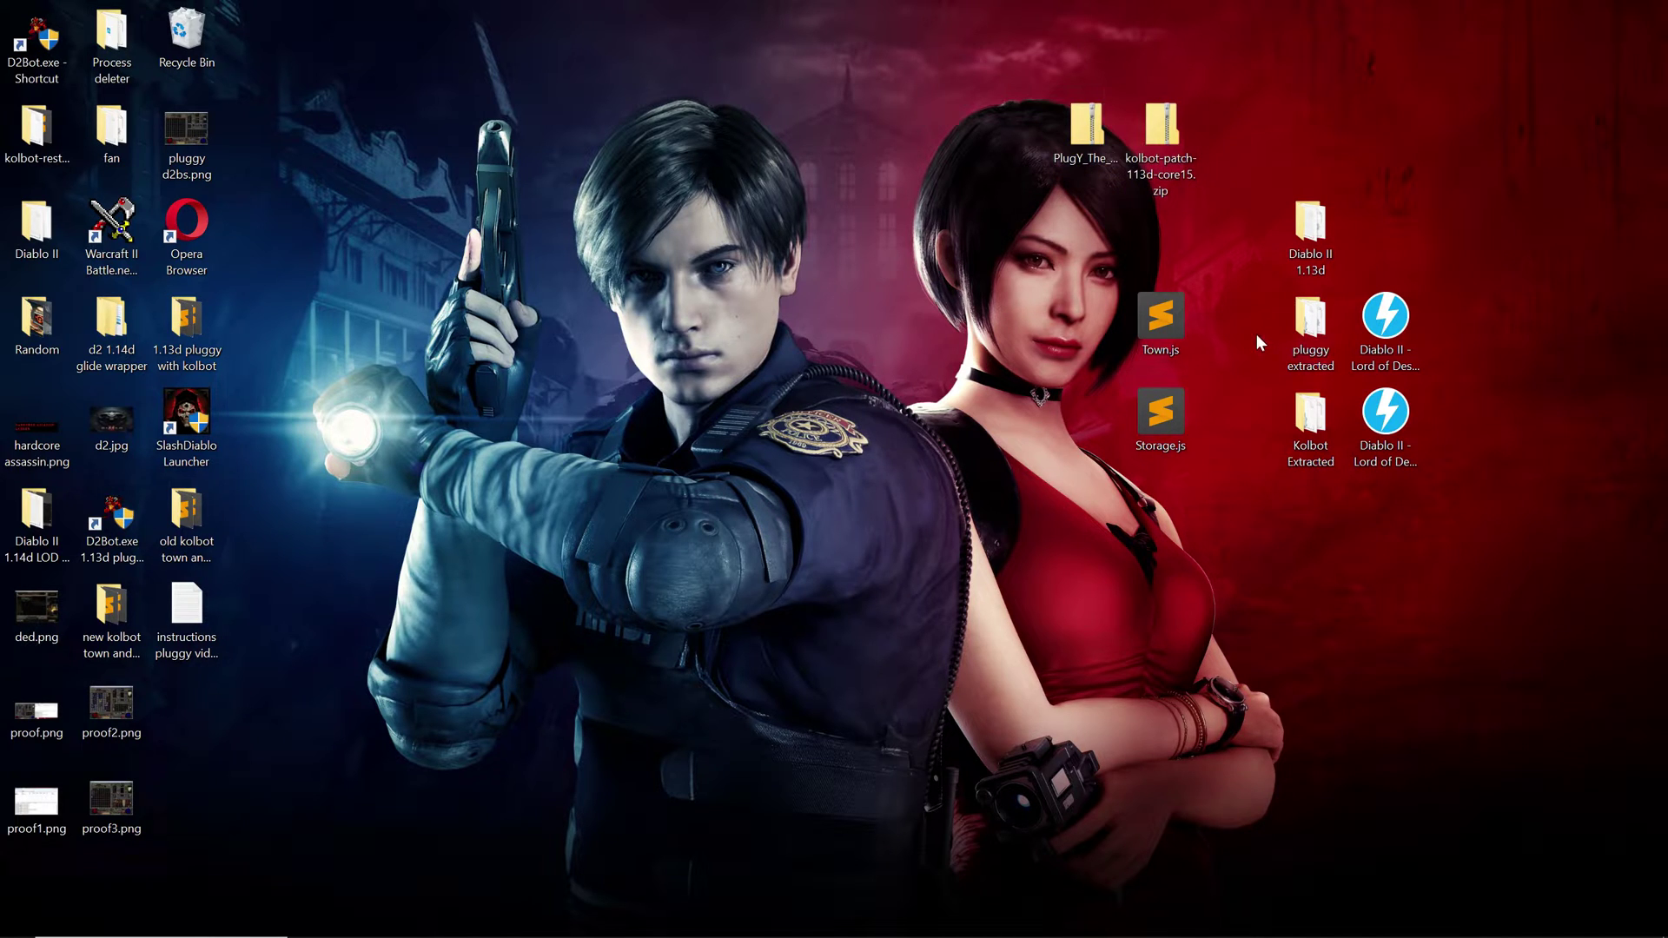
left_click_drag(1264, 338, 1295, 561)
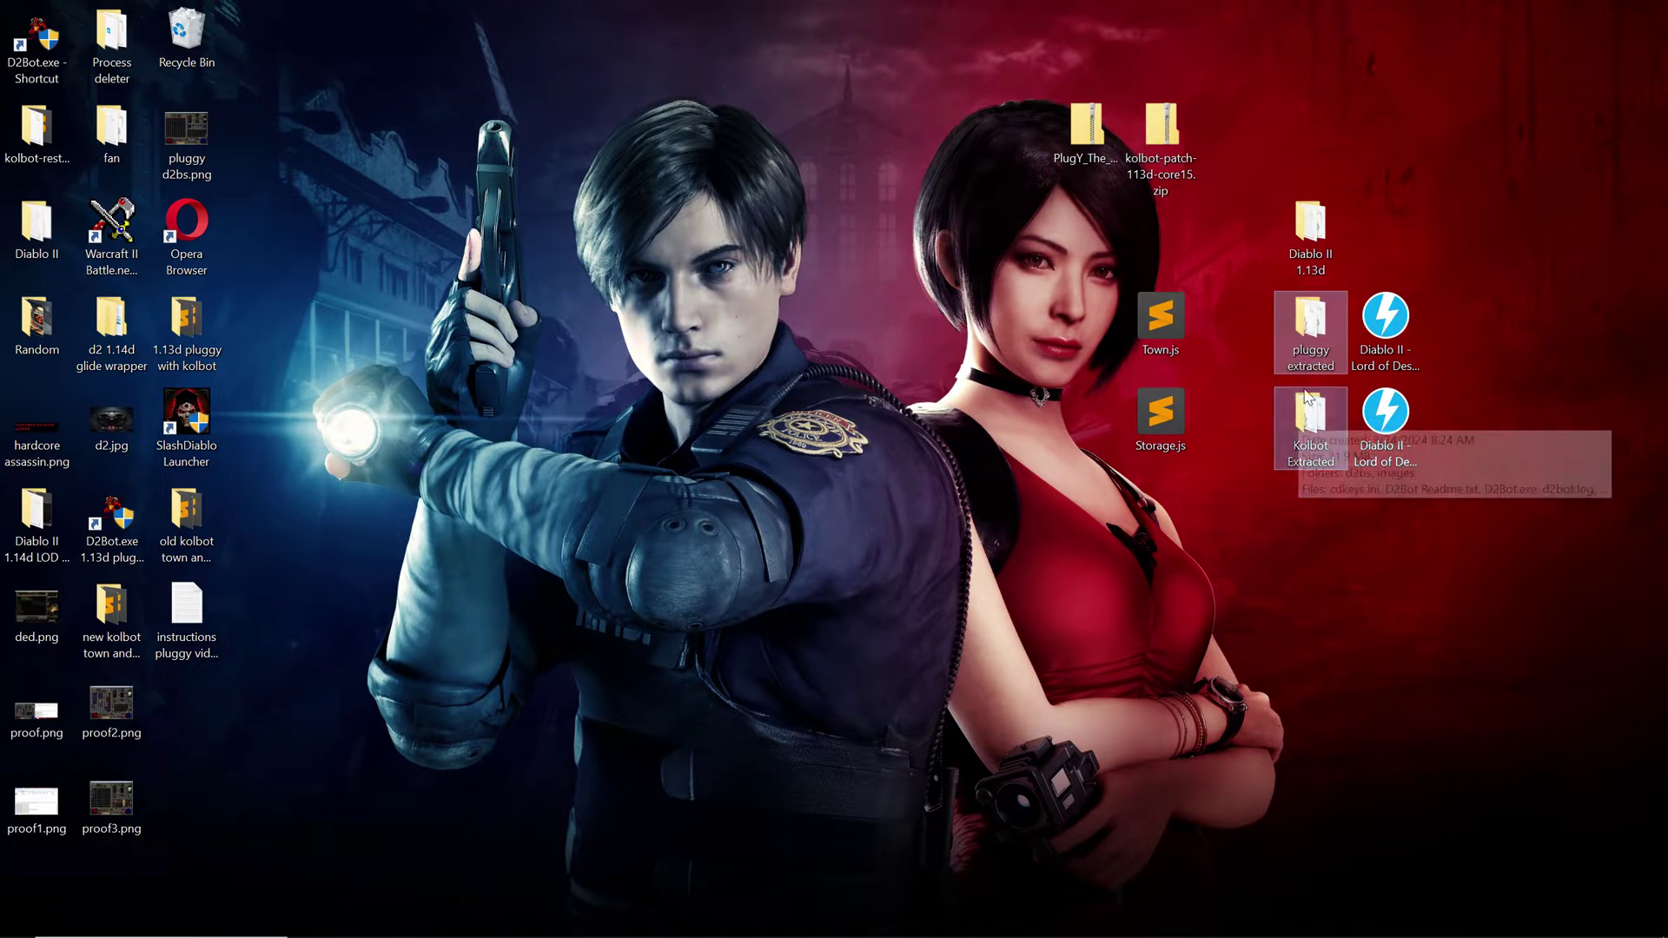
left_click(1251, 434)
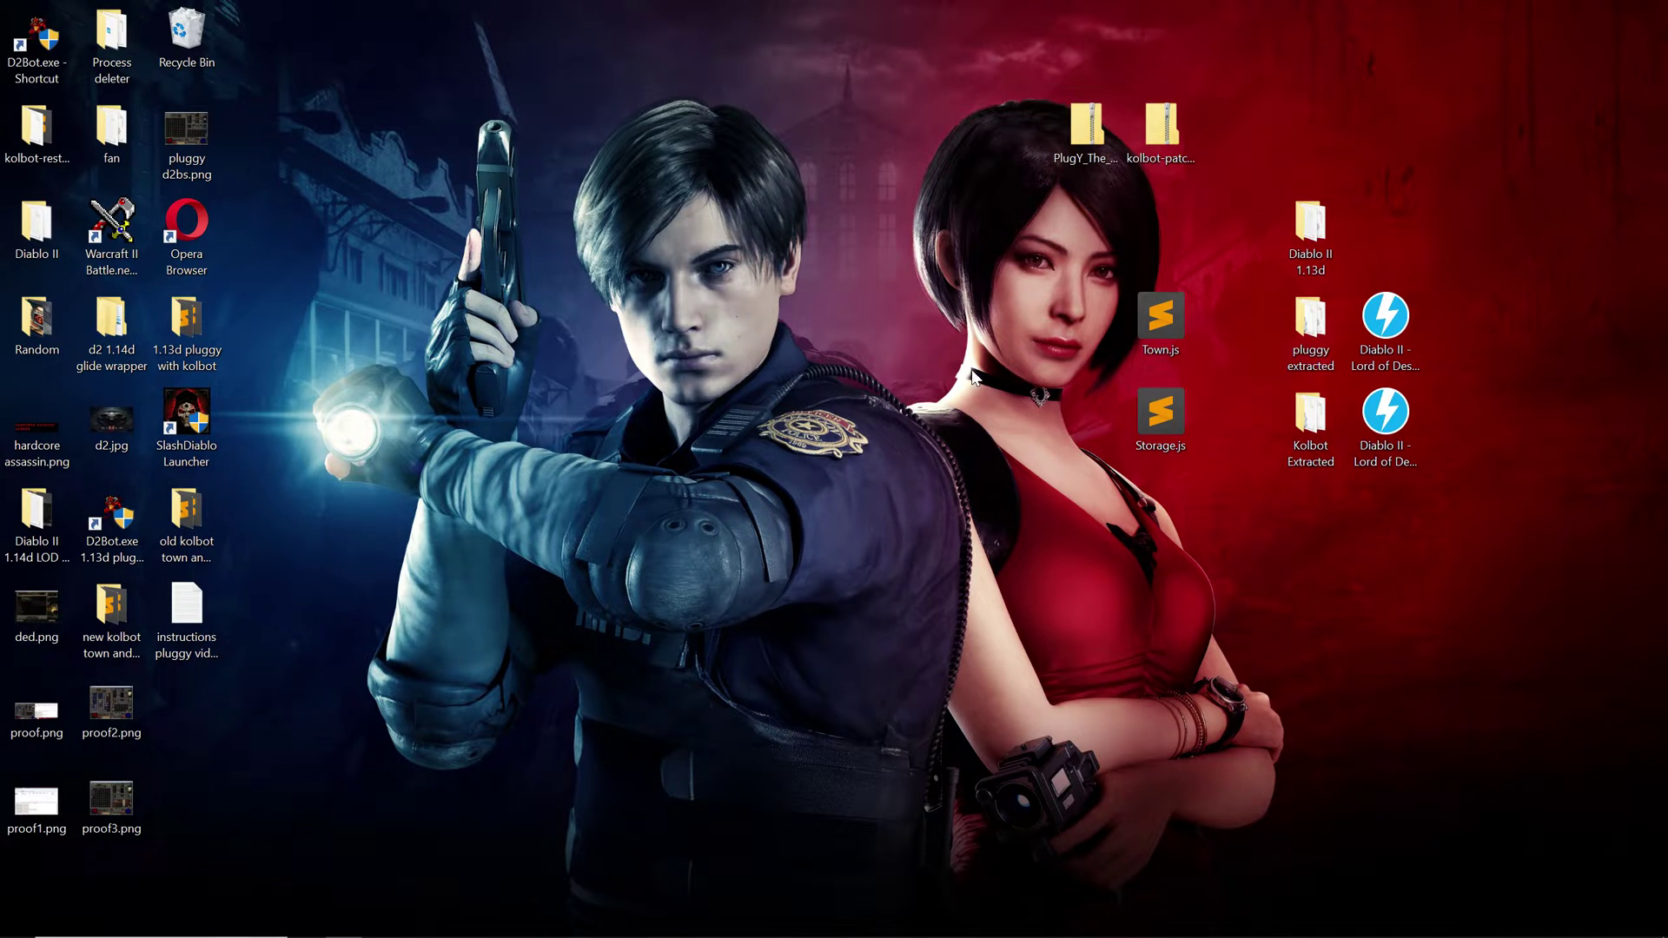
Copy all nine PlugY files from the pluggy extracted folder.
double_click(1308, 330)
left_click_drag(417, 353, 341, 127)
right_click(342, 126)
left_click(389, 462)
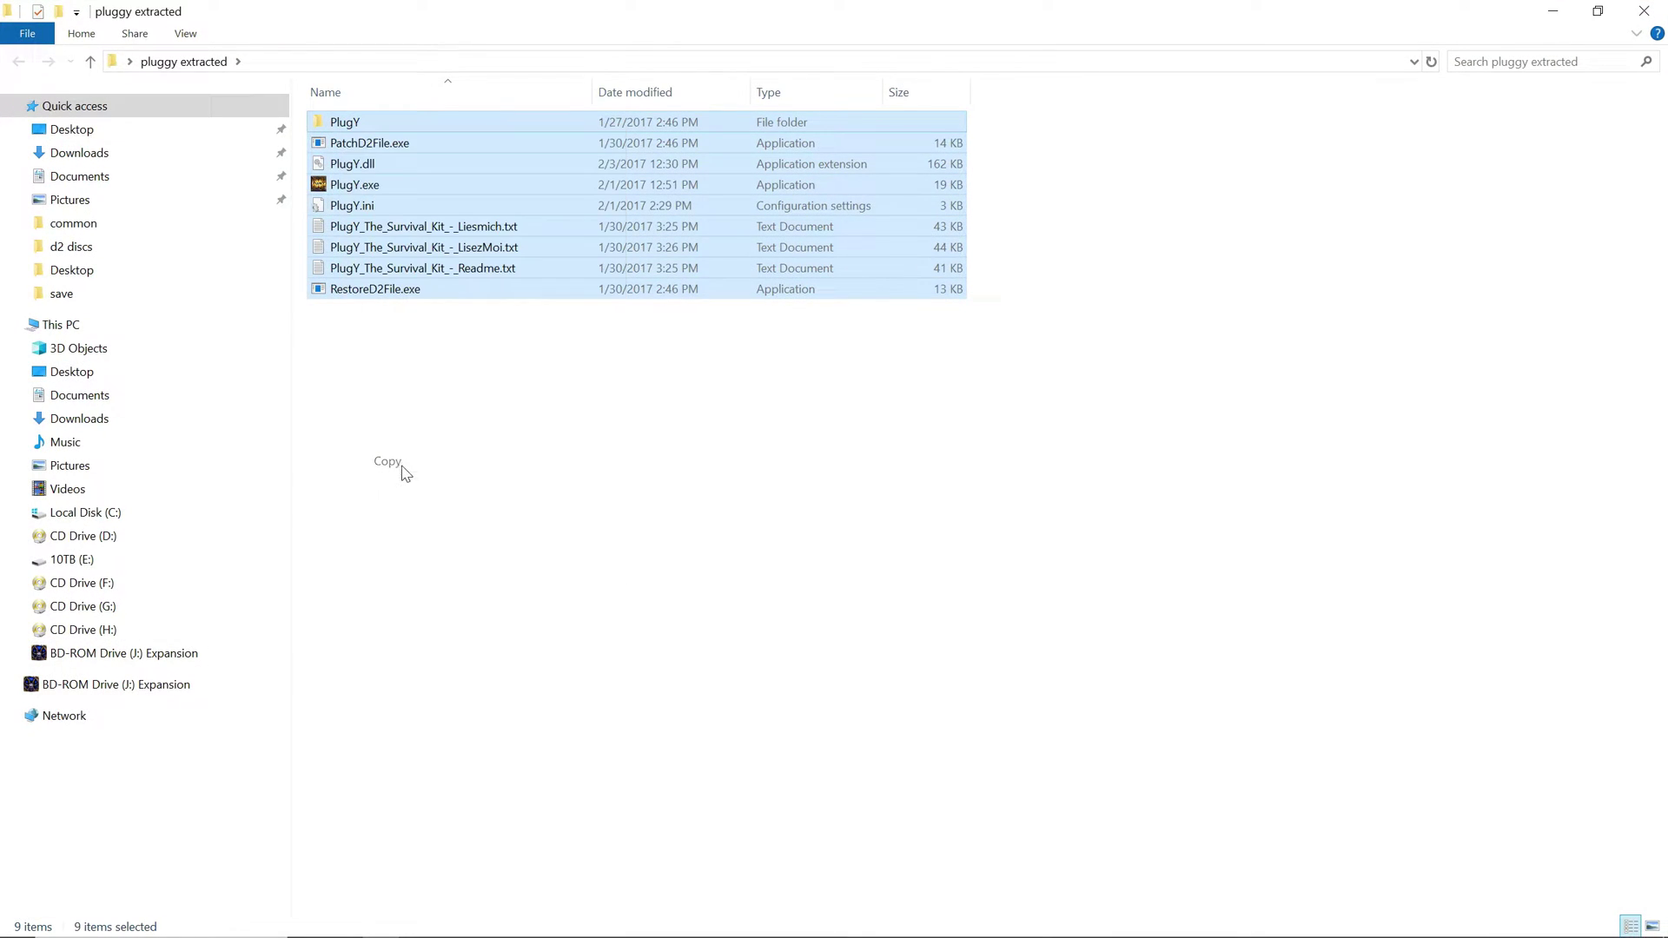
left_click(1643, 11)
Paste the PlugY files into the Diablo II 1.13d folder.
double_click(1322, 255)
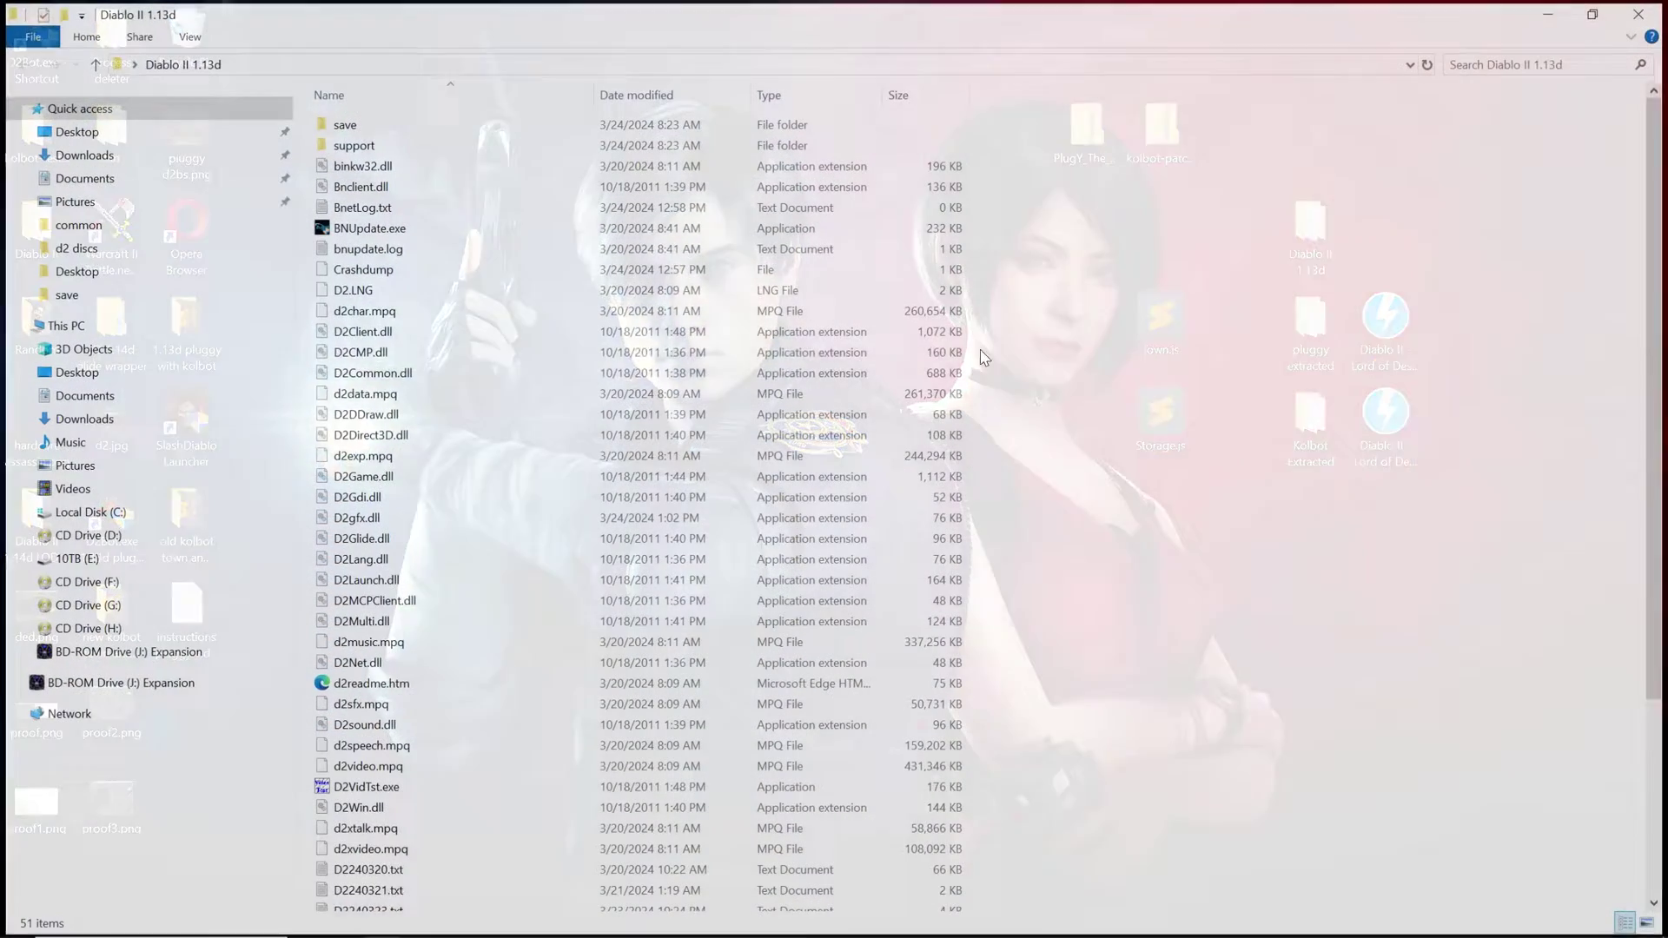
right_click(1184, 401)
left_click(1225, 538)
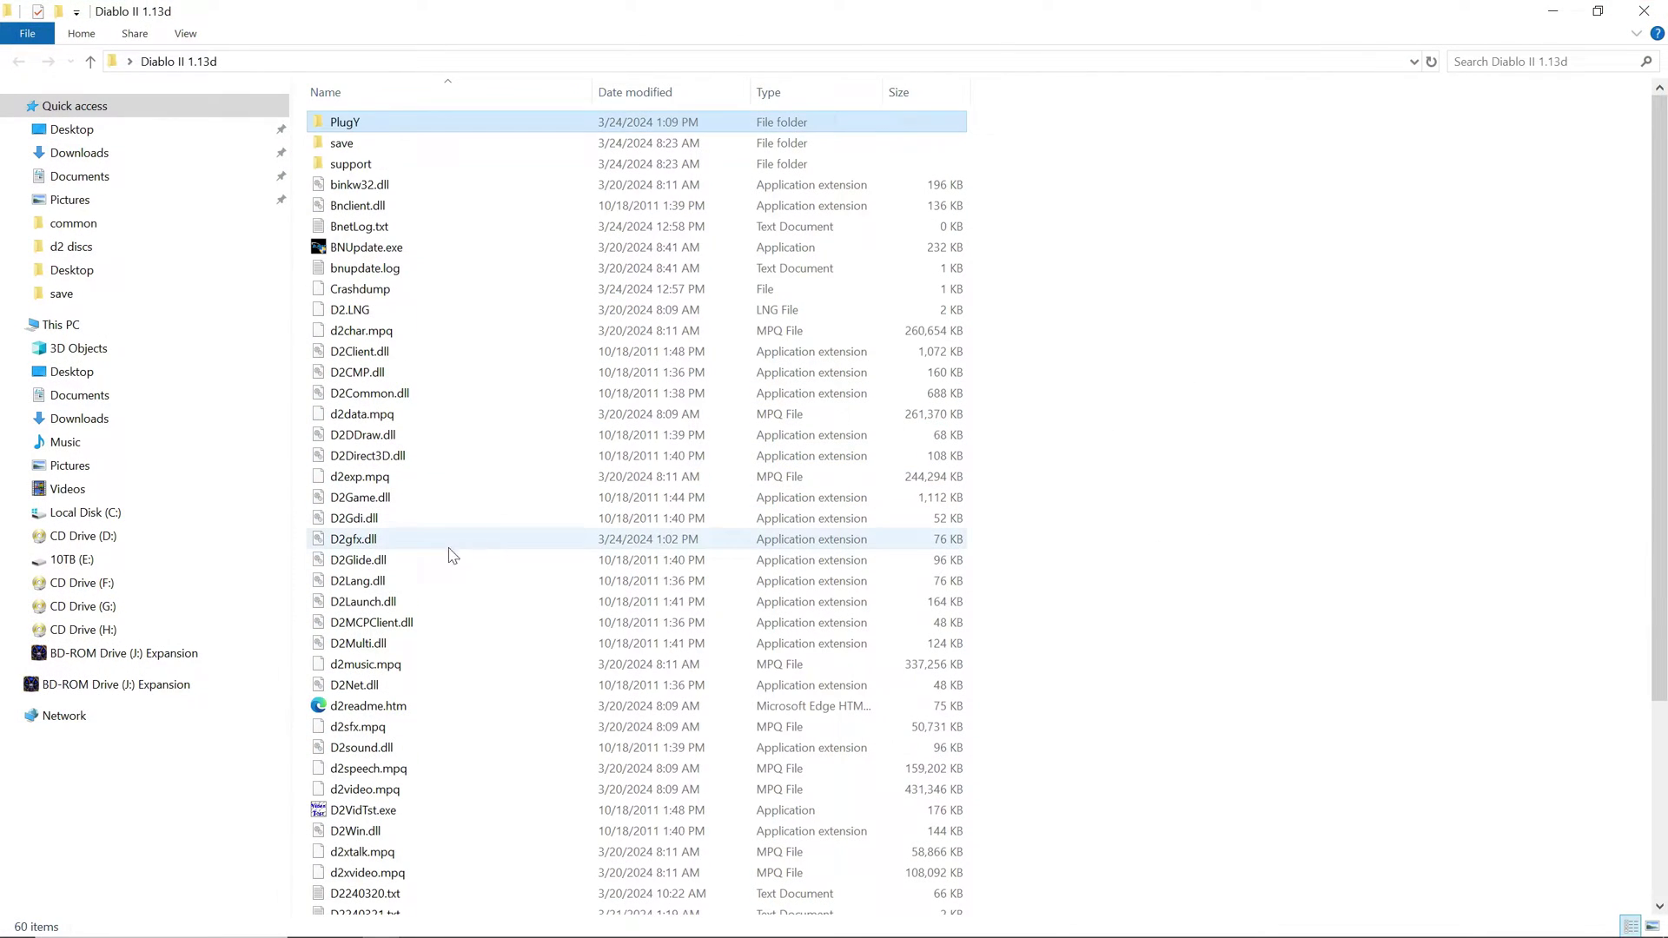
scroll(473, 518, "down", 7)
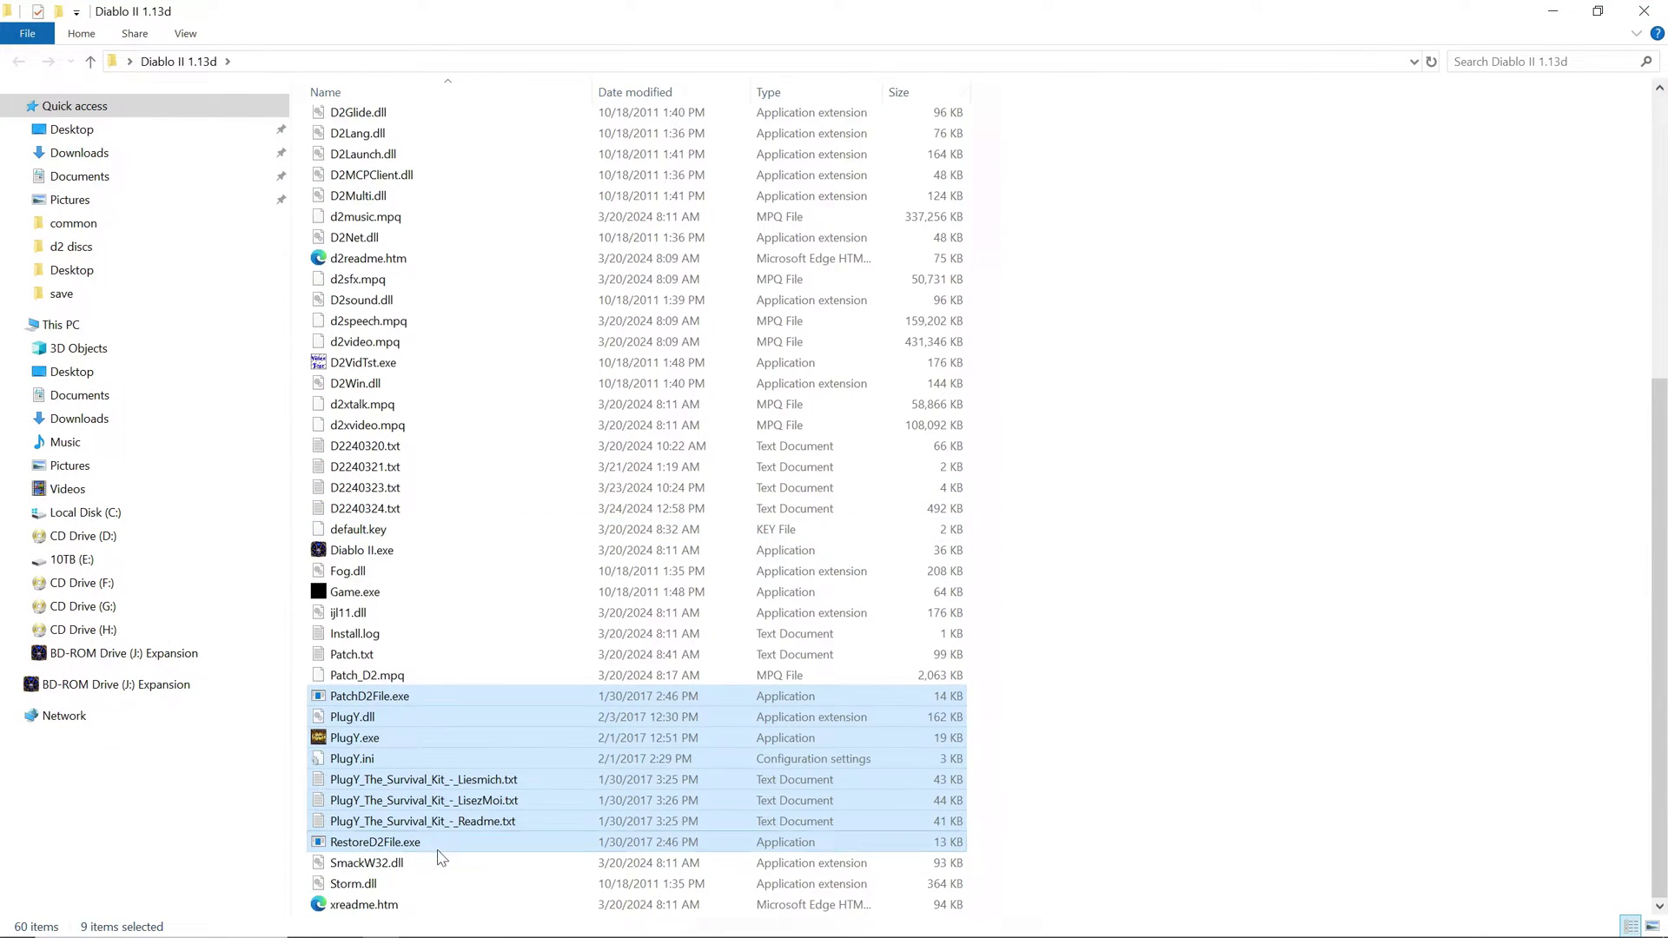
Run PatchD2File.exe as administrator to install PlugY, then switch to Kolbot Extracted.
left_click(370, 698)
right_click(371, 696)
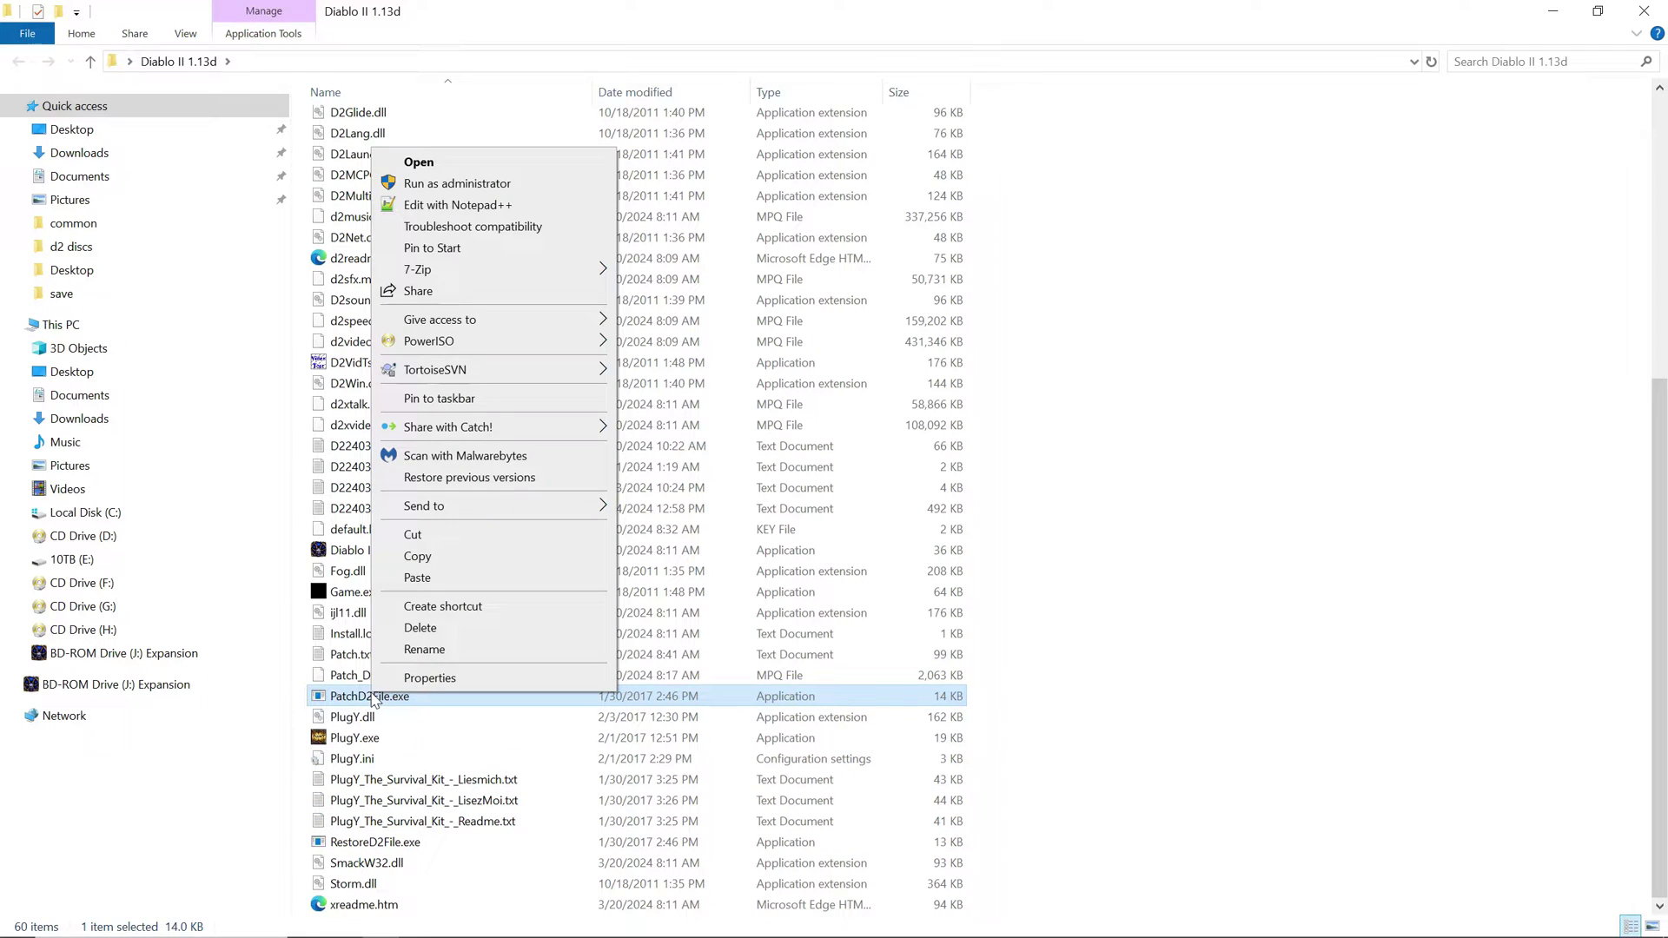
left_click(444, 183)
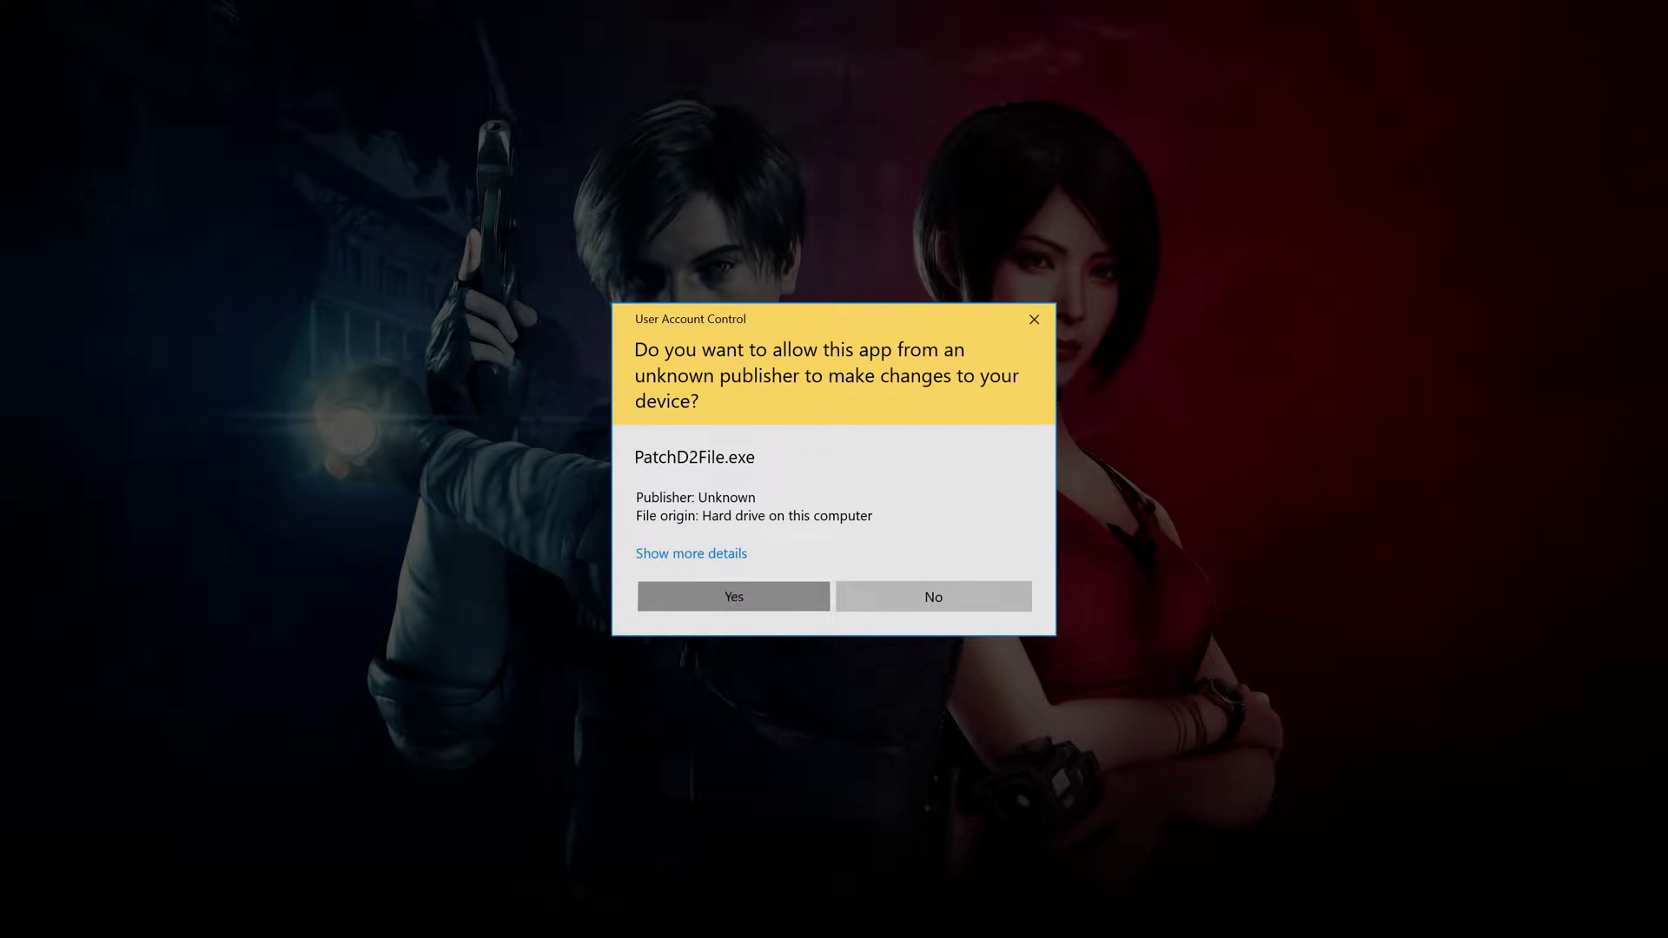
left_click(733, 592)
left_click(882, 556)
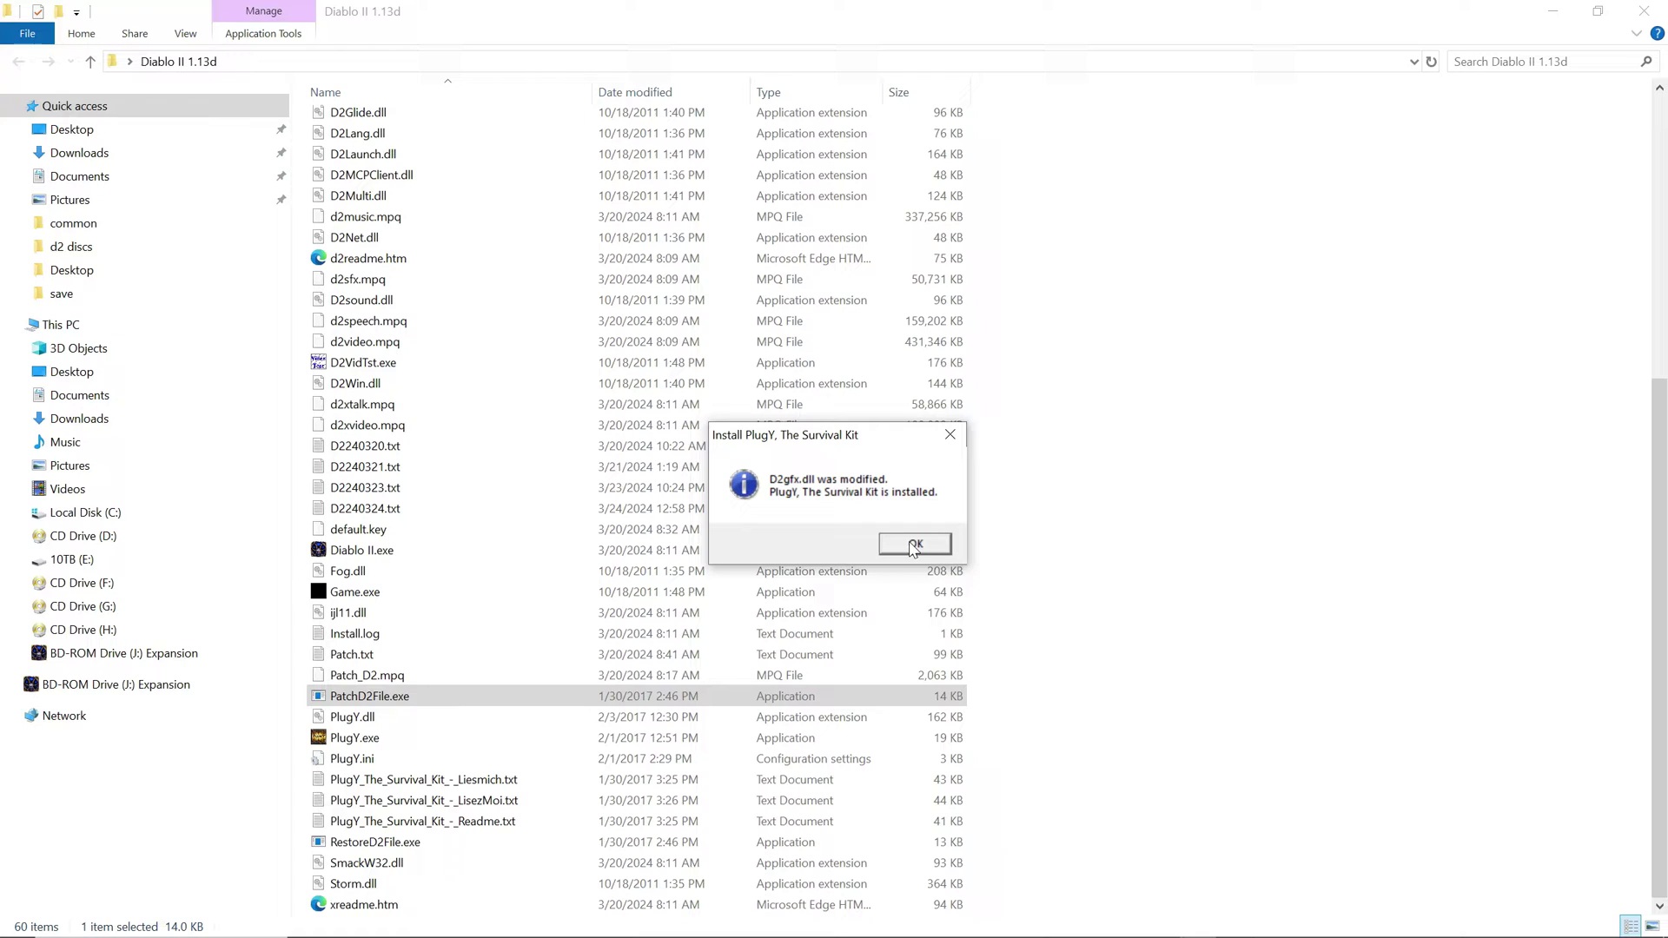
left_click(914, 545)
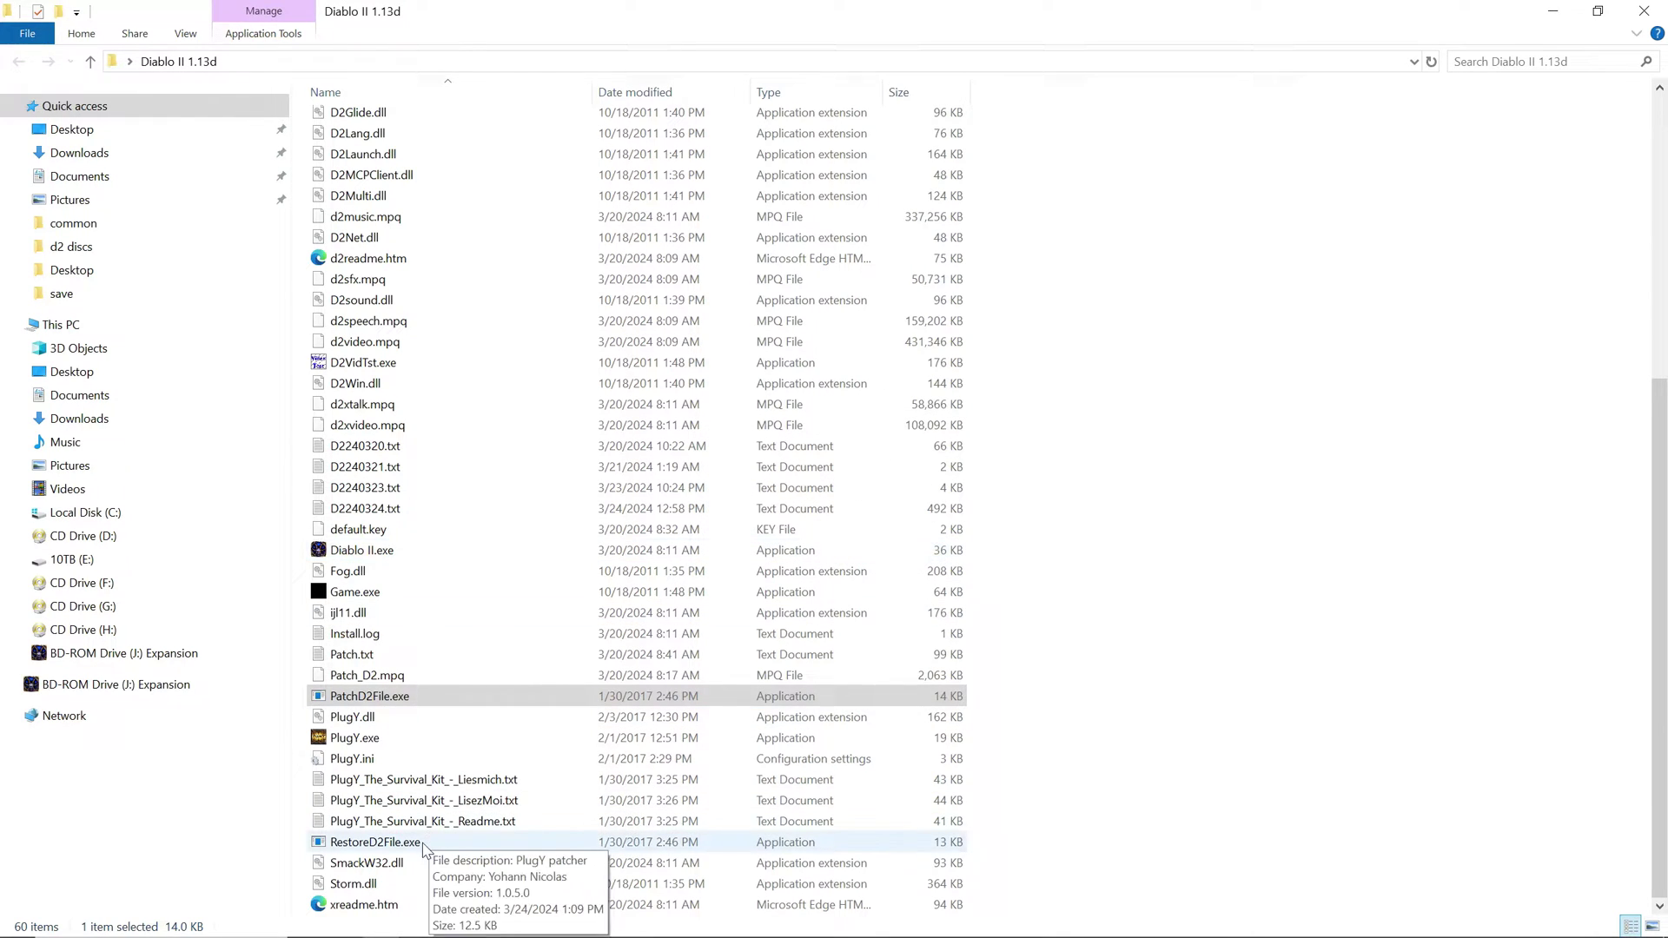
left_click(390, 845)
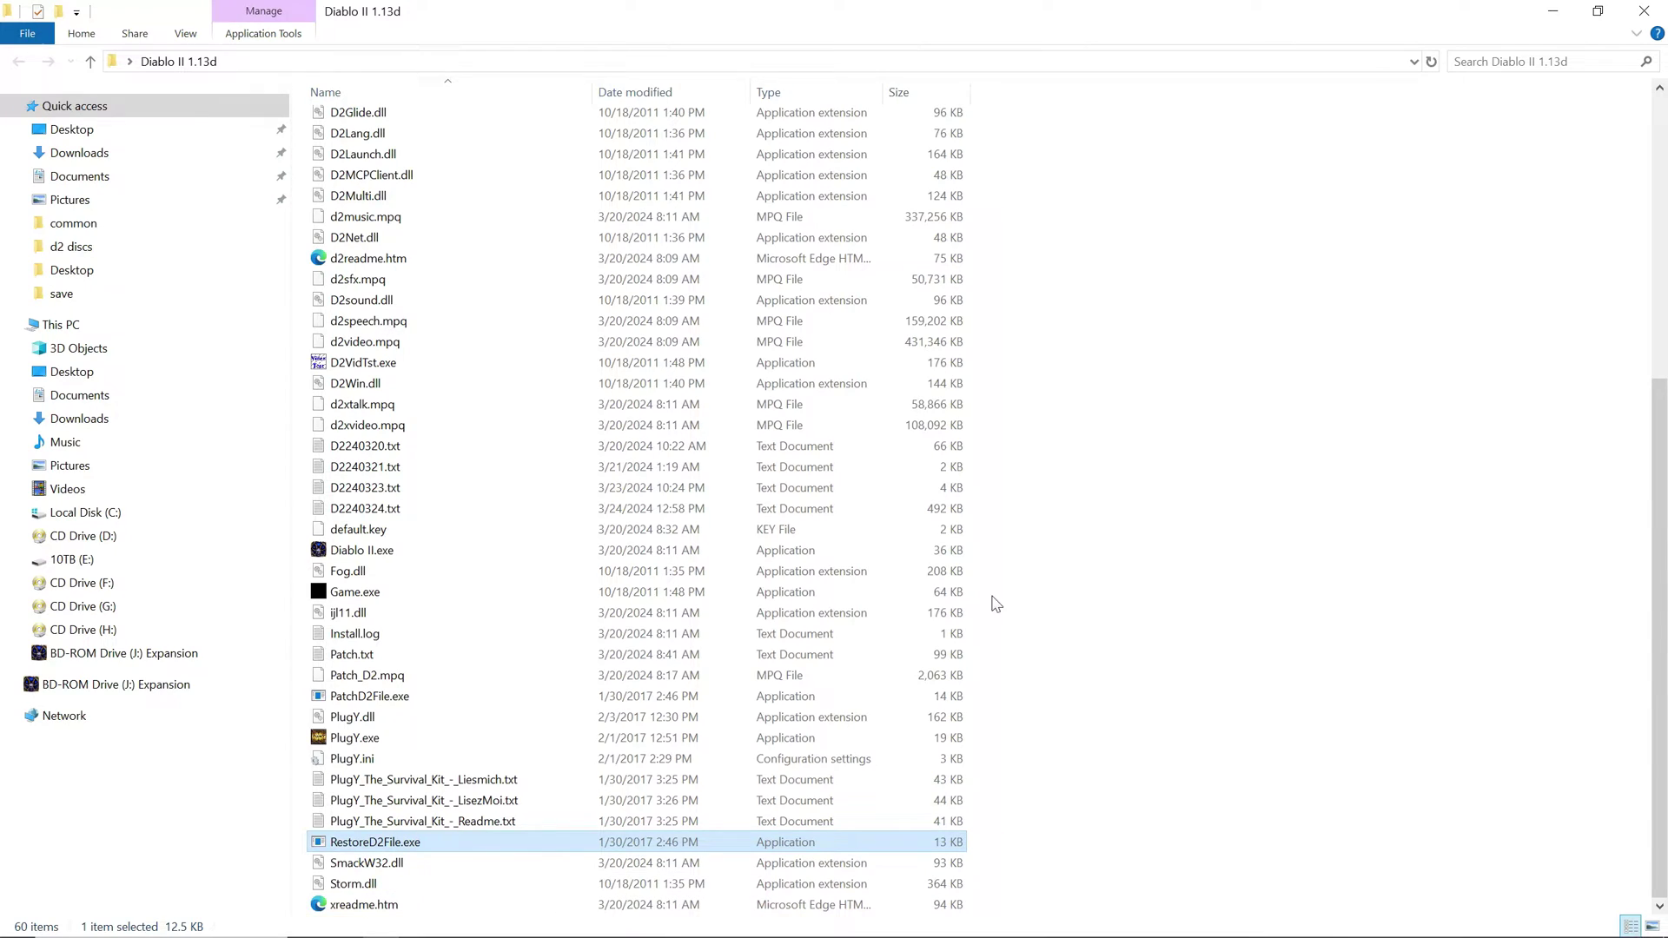
key("alt+Tab")
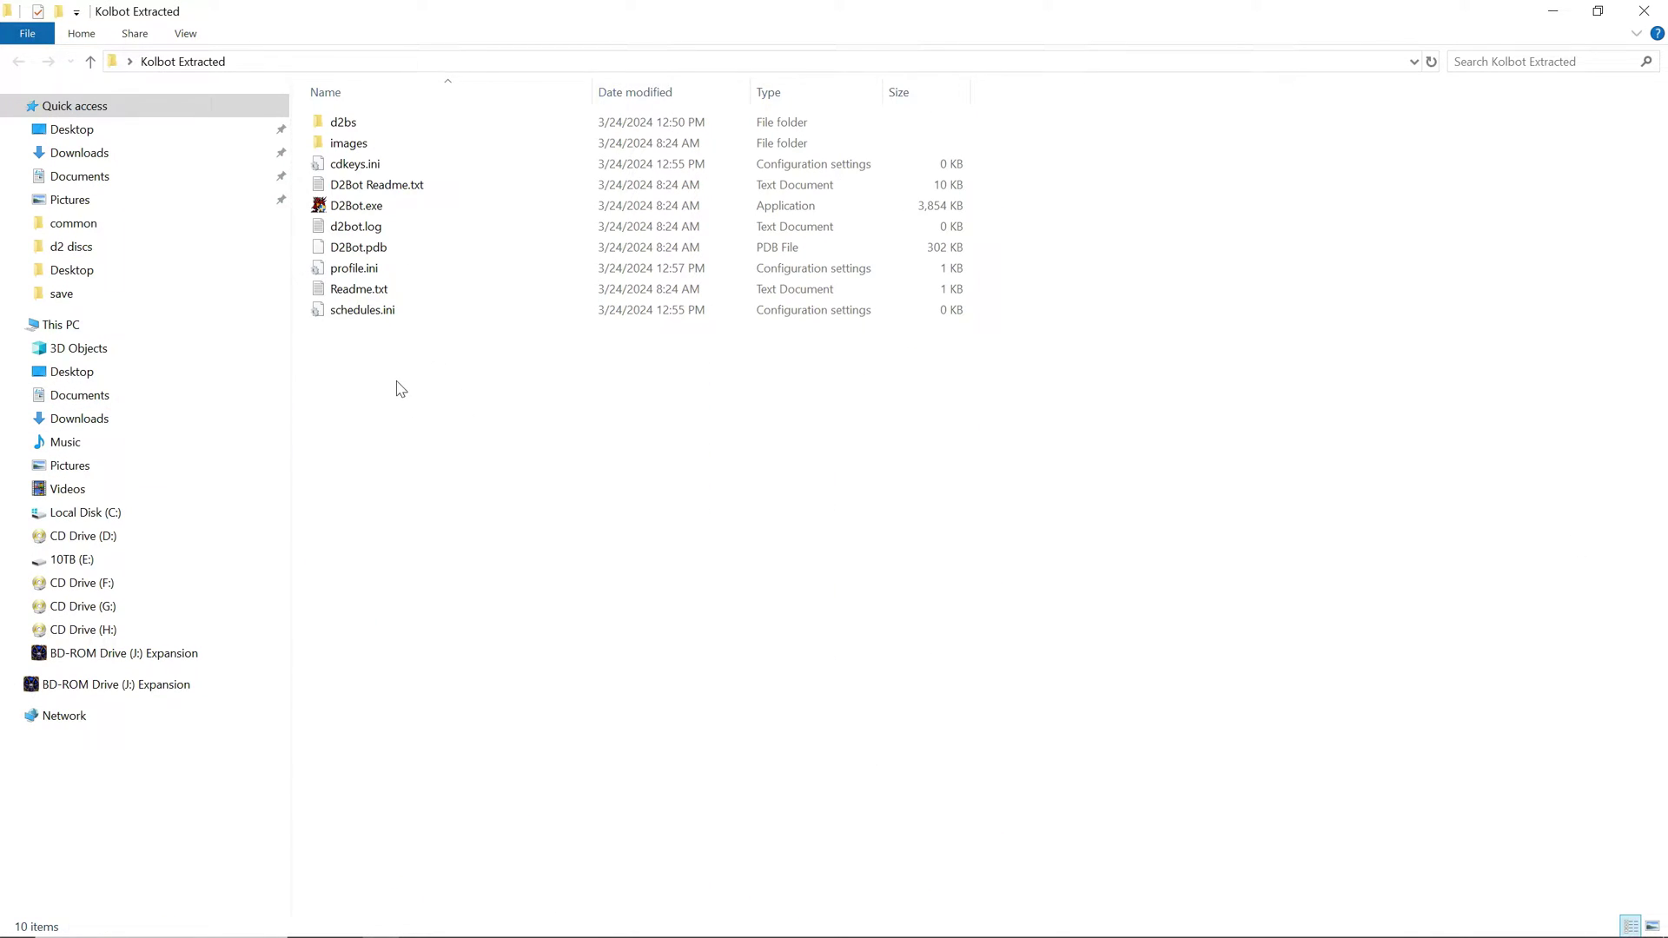
key("ctrl+a")
left_click(494, 480)
Give D2Bot.exe Windows XP (Service Pack 2) compatibility mode and run-as-administrator.
right_click(366, 206)
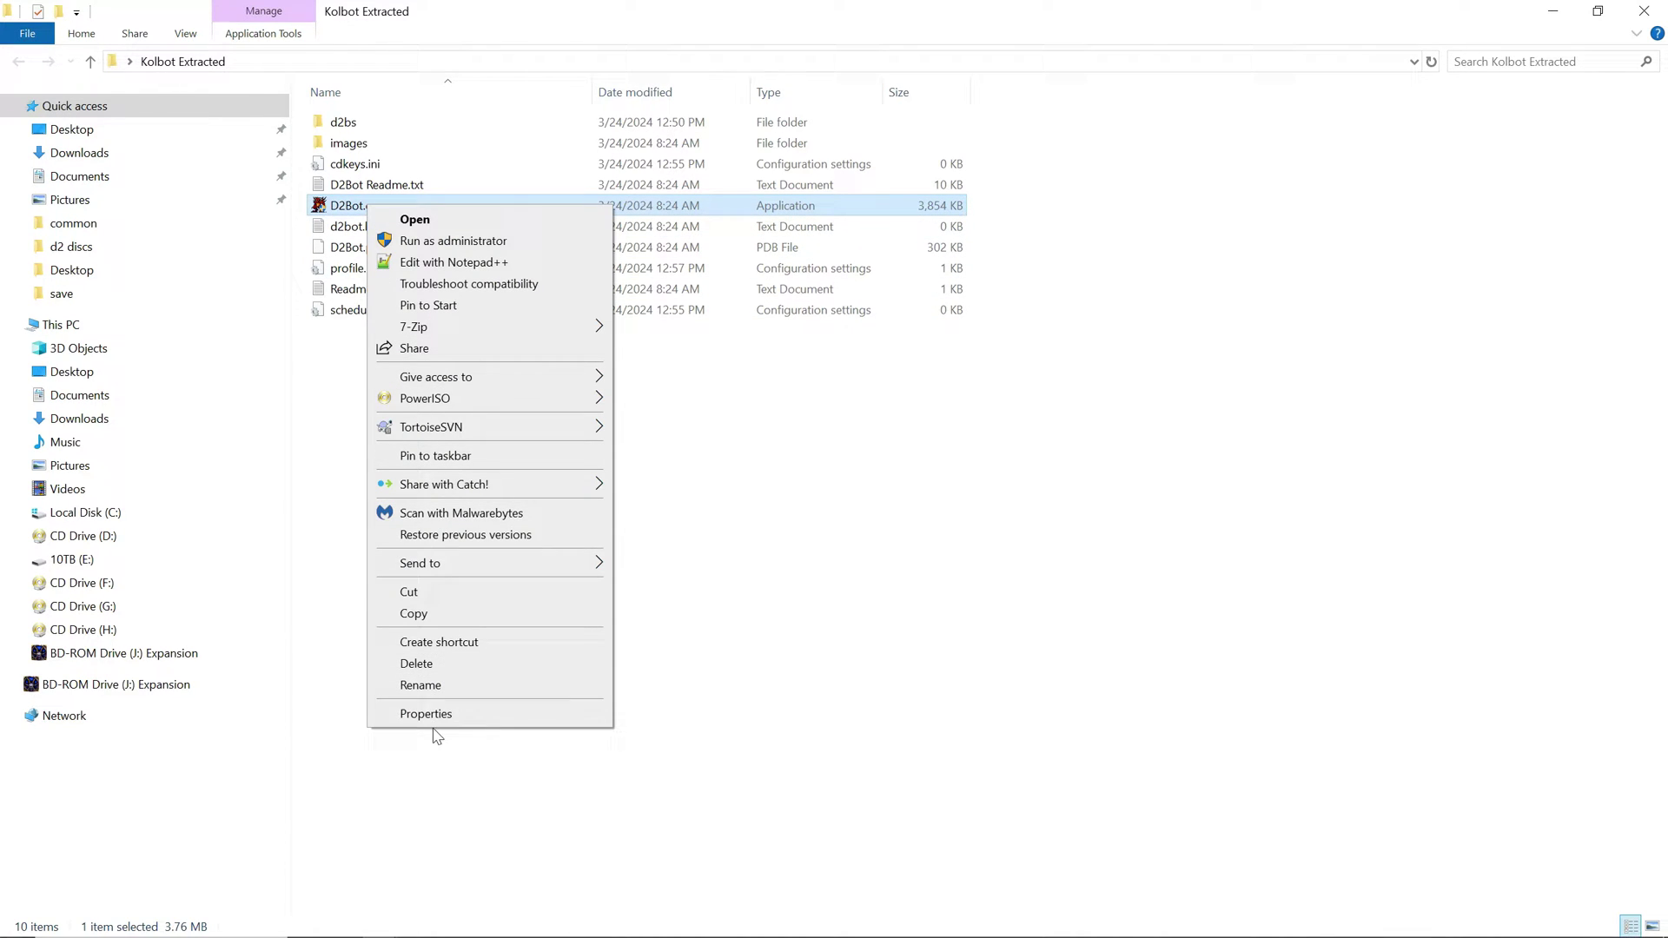
left_click(431, 715)
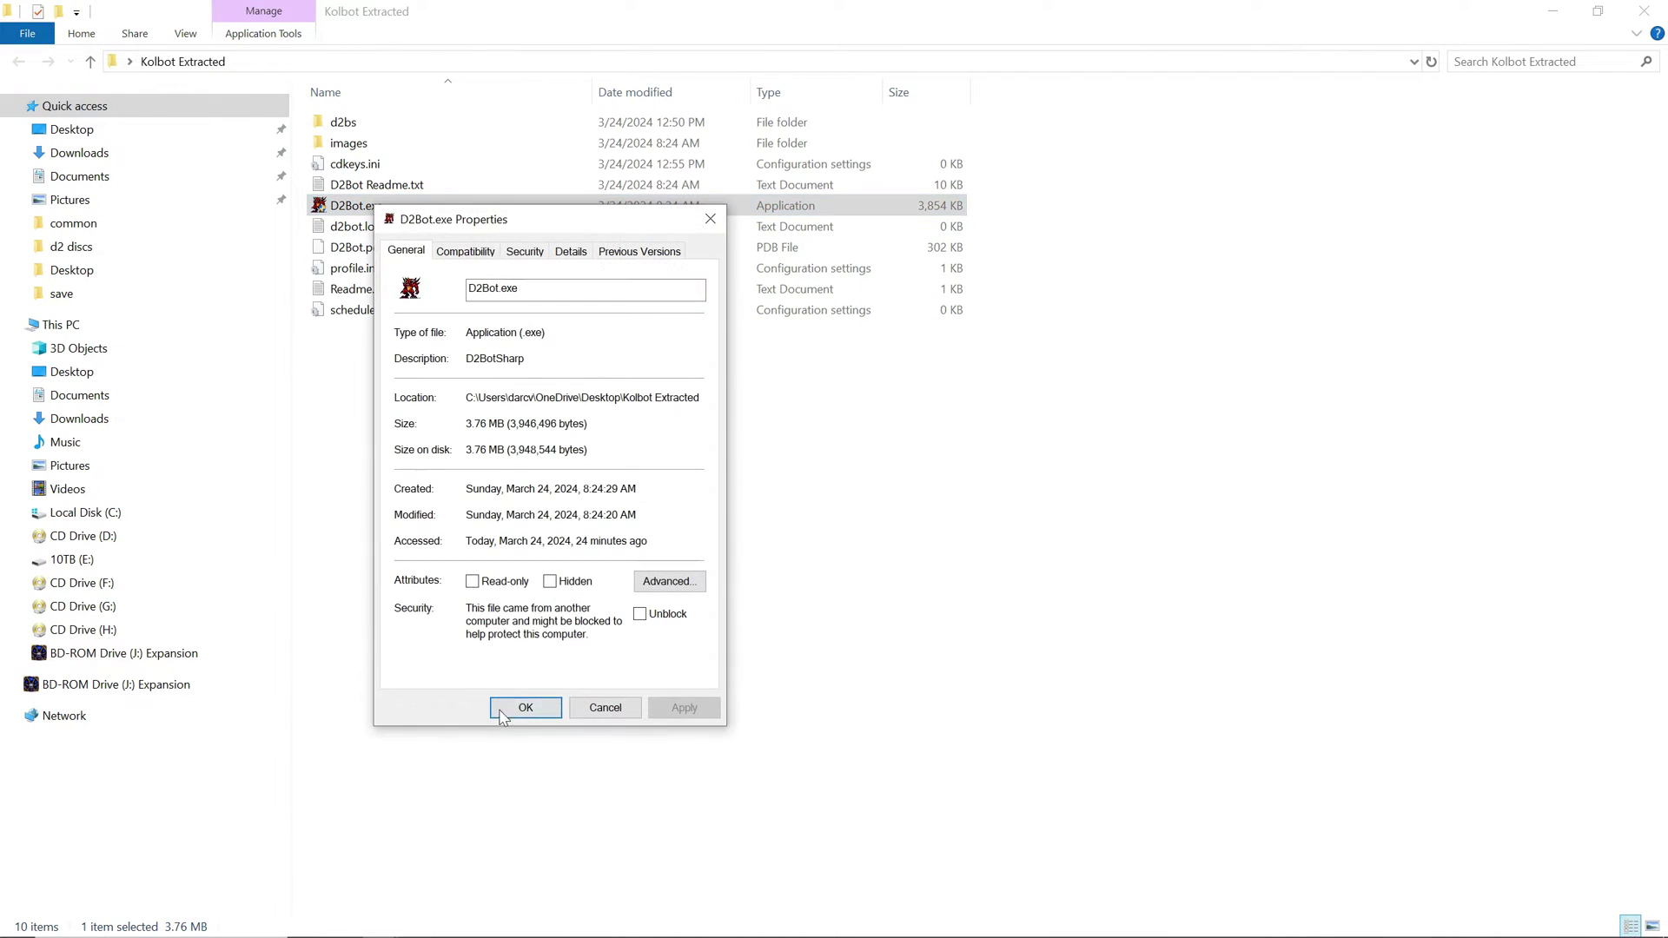
left_click(469, 252)
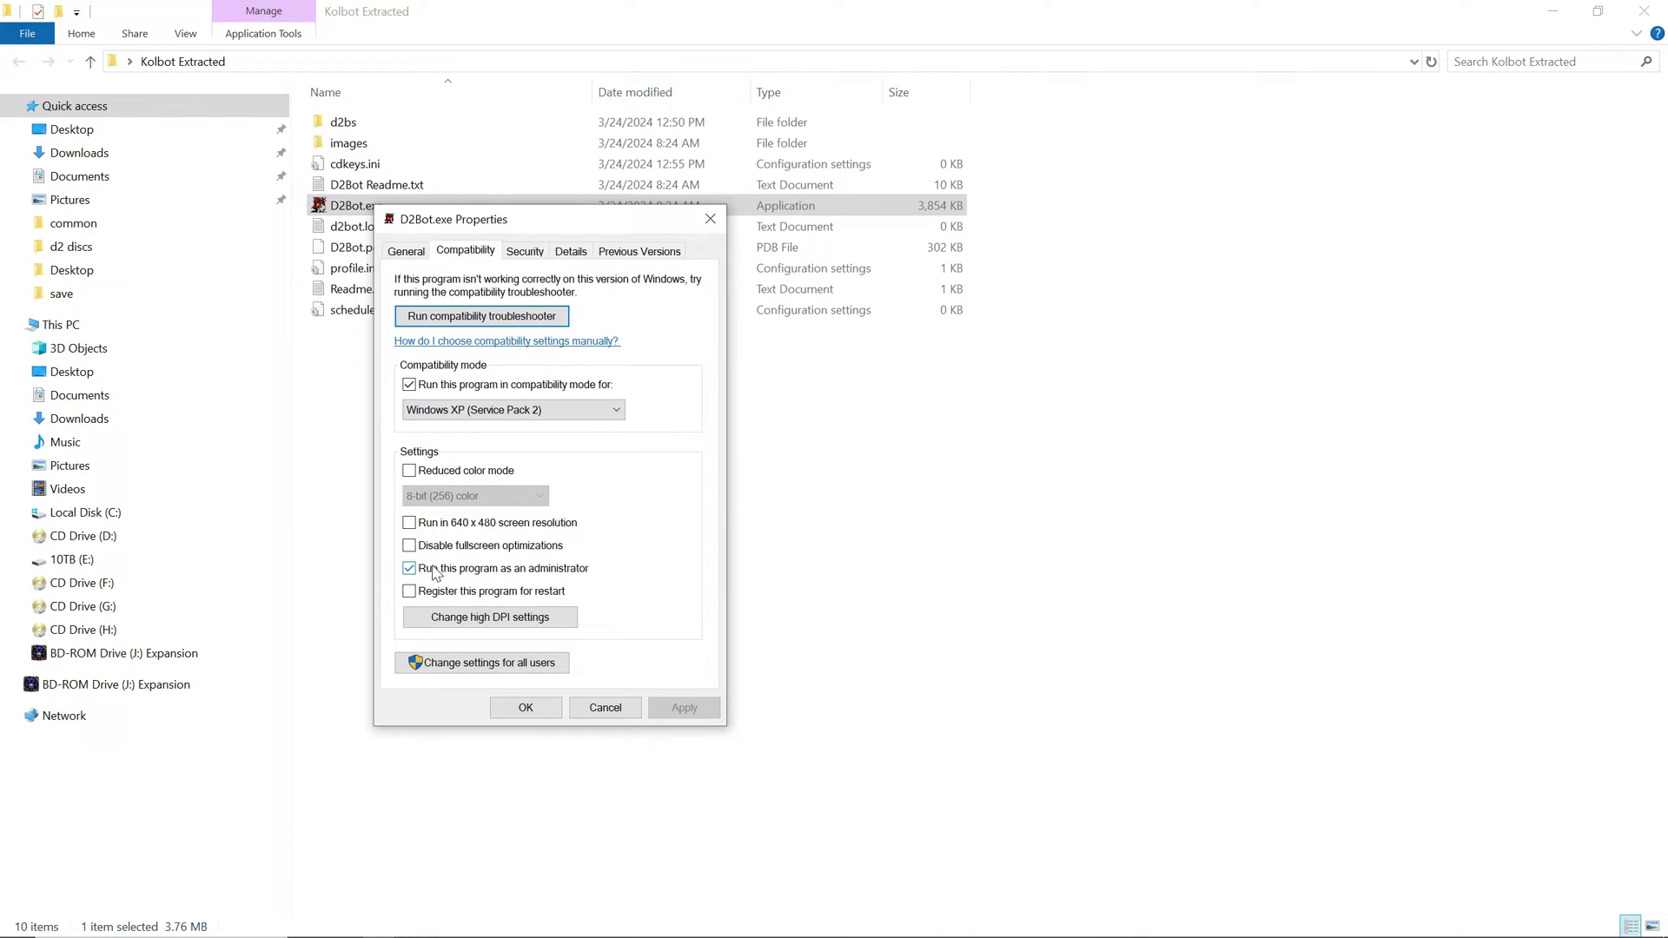
left_click(532, 710)
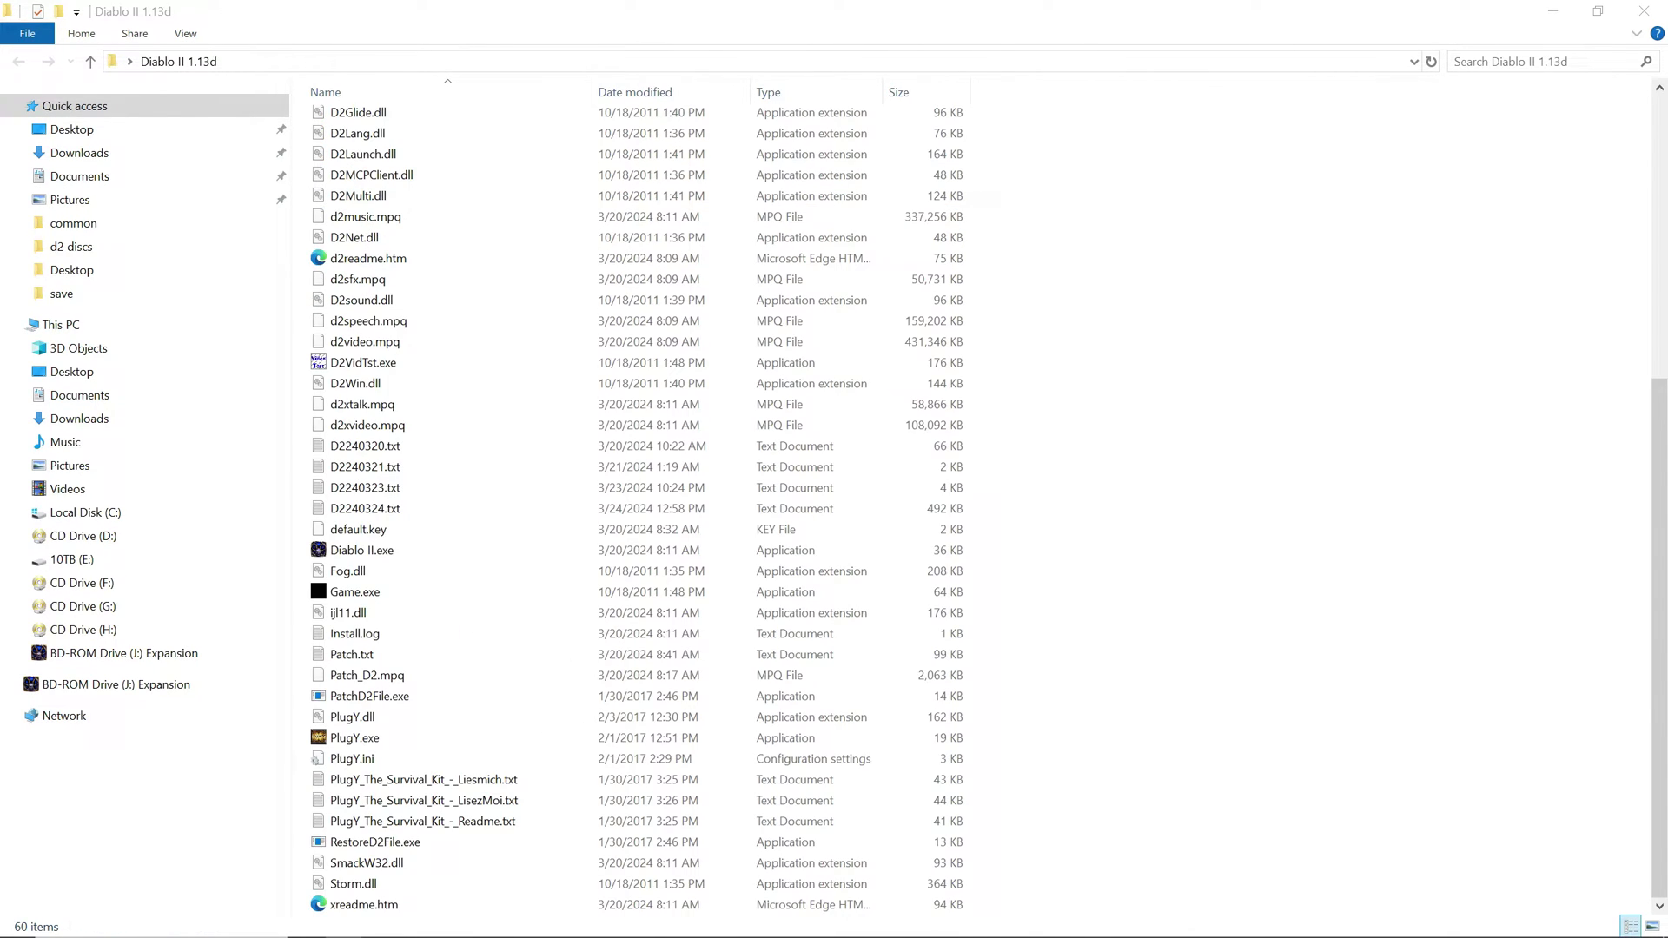
right_click(350, 592)
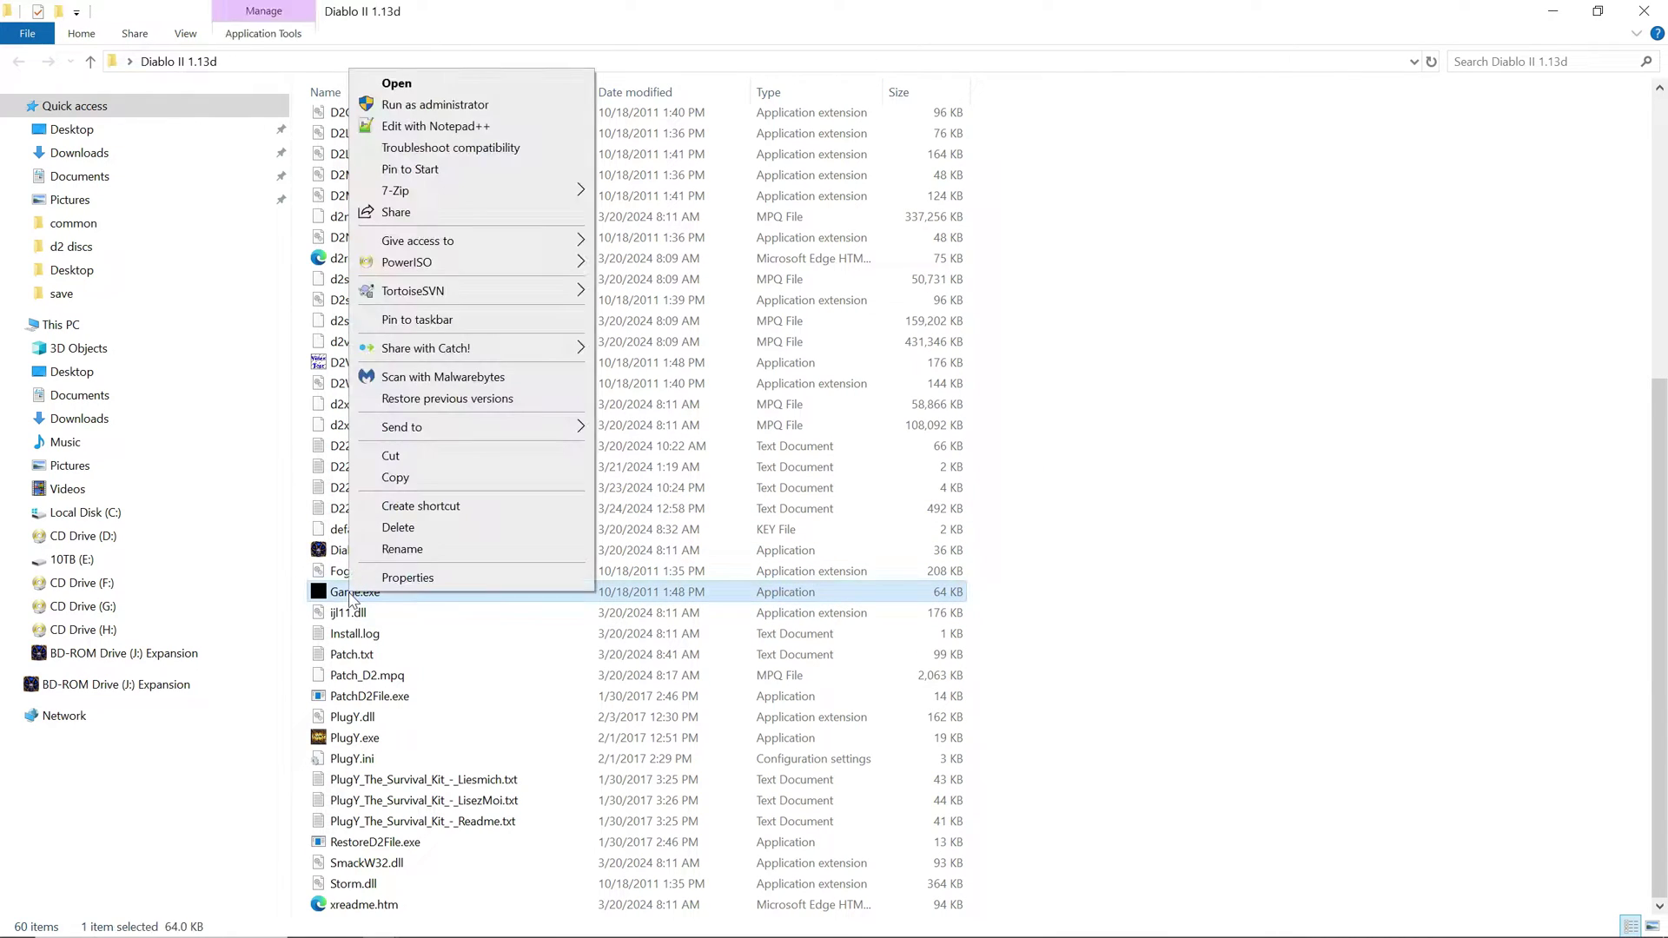
left_click(405, 578)
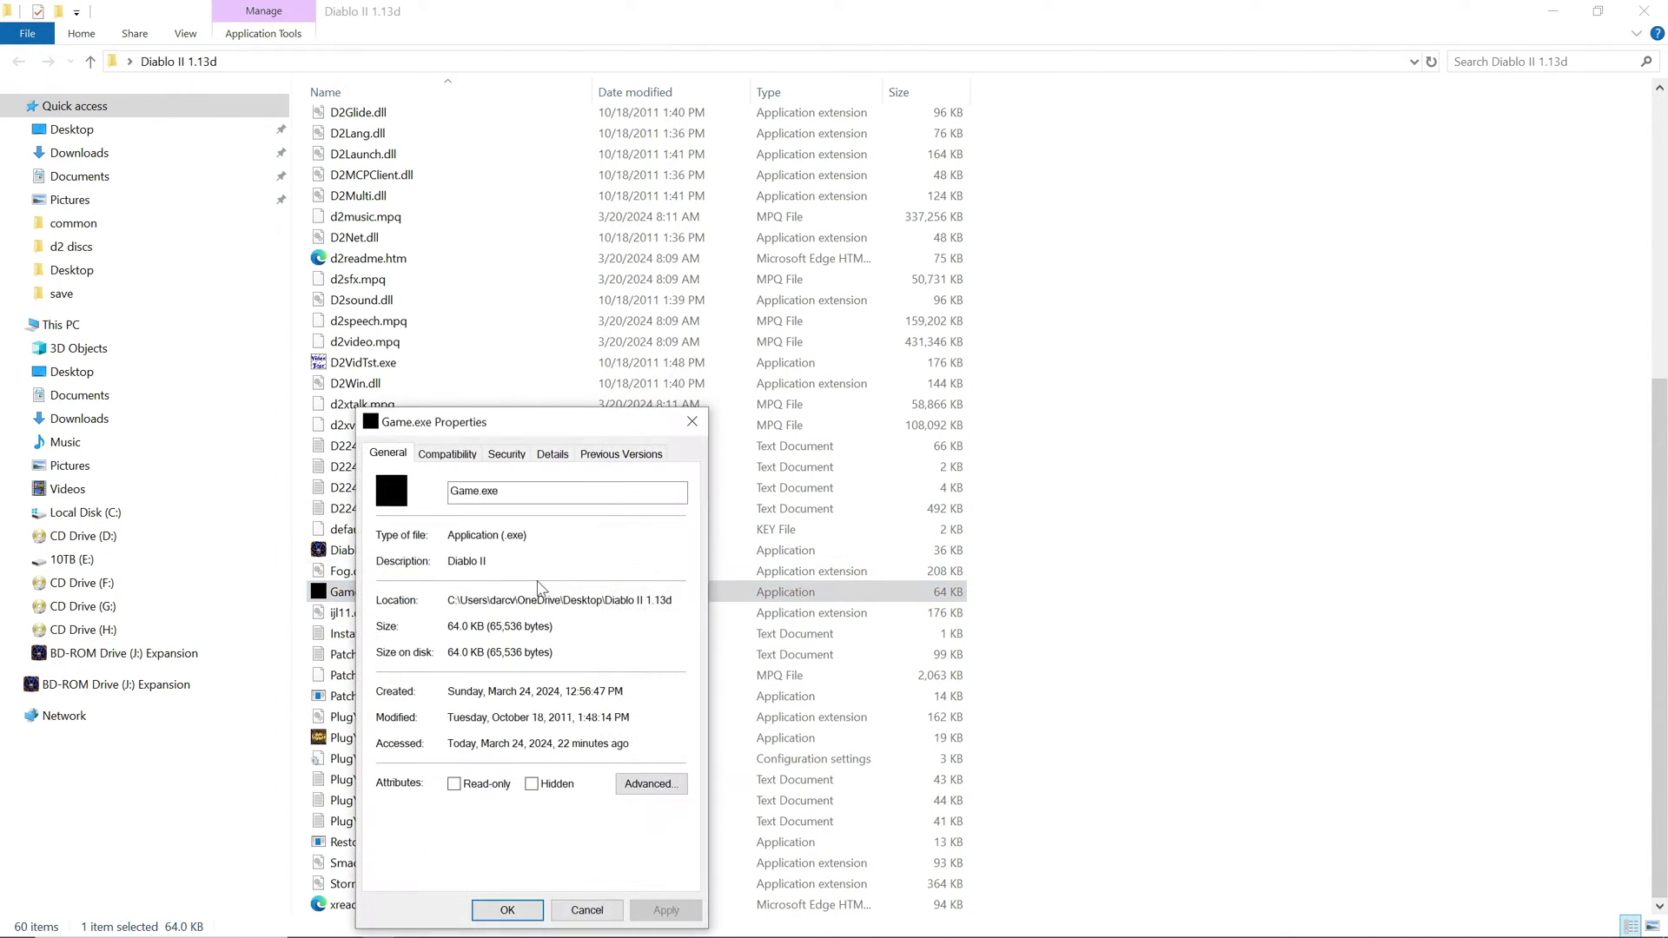
left_click(450, 456)
left_click_drag(507, 425, 745, 278)
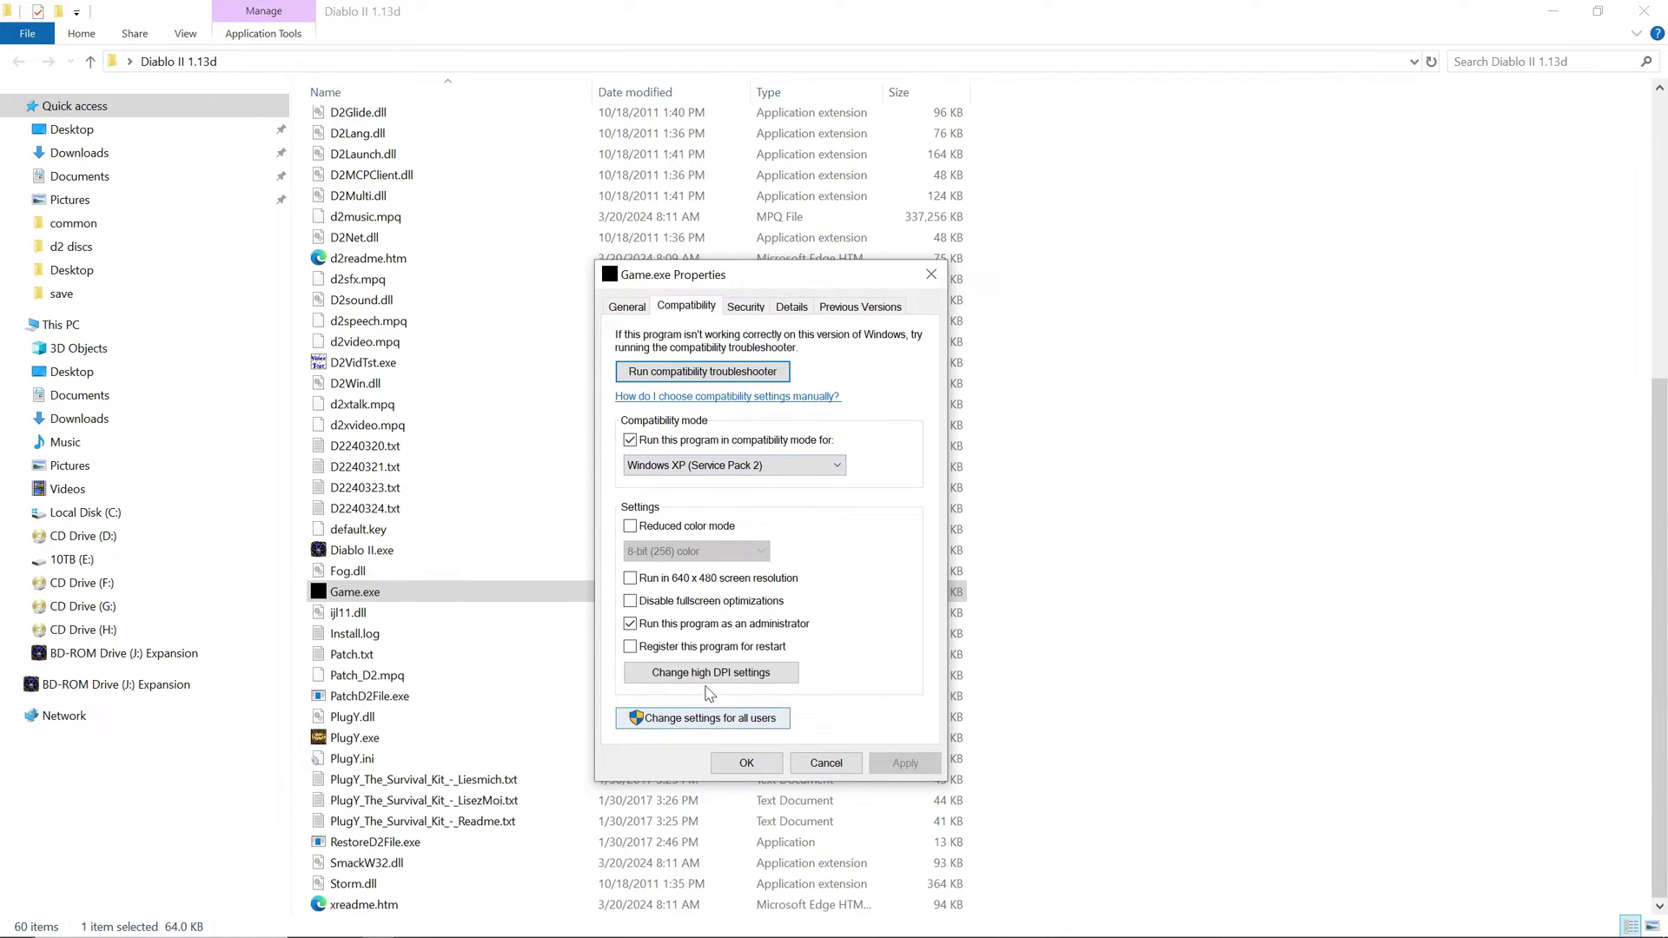
left_click(815, 765)
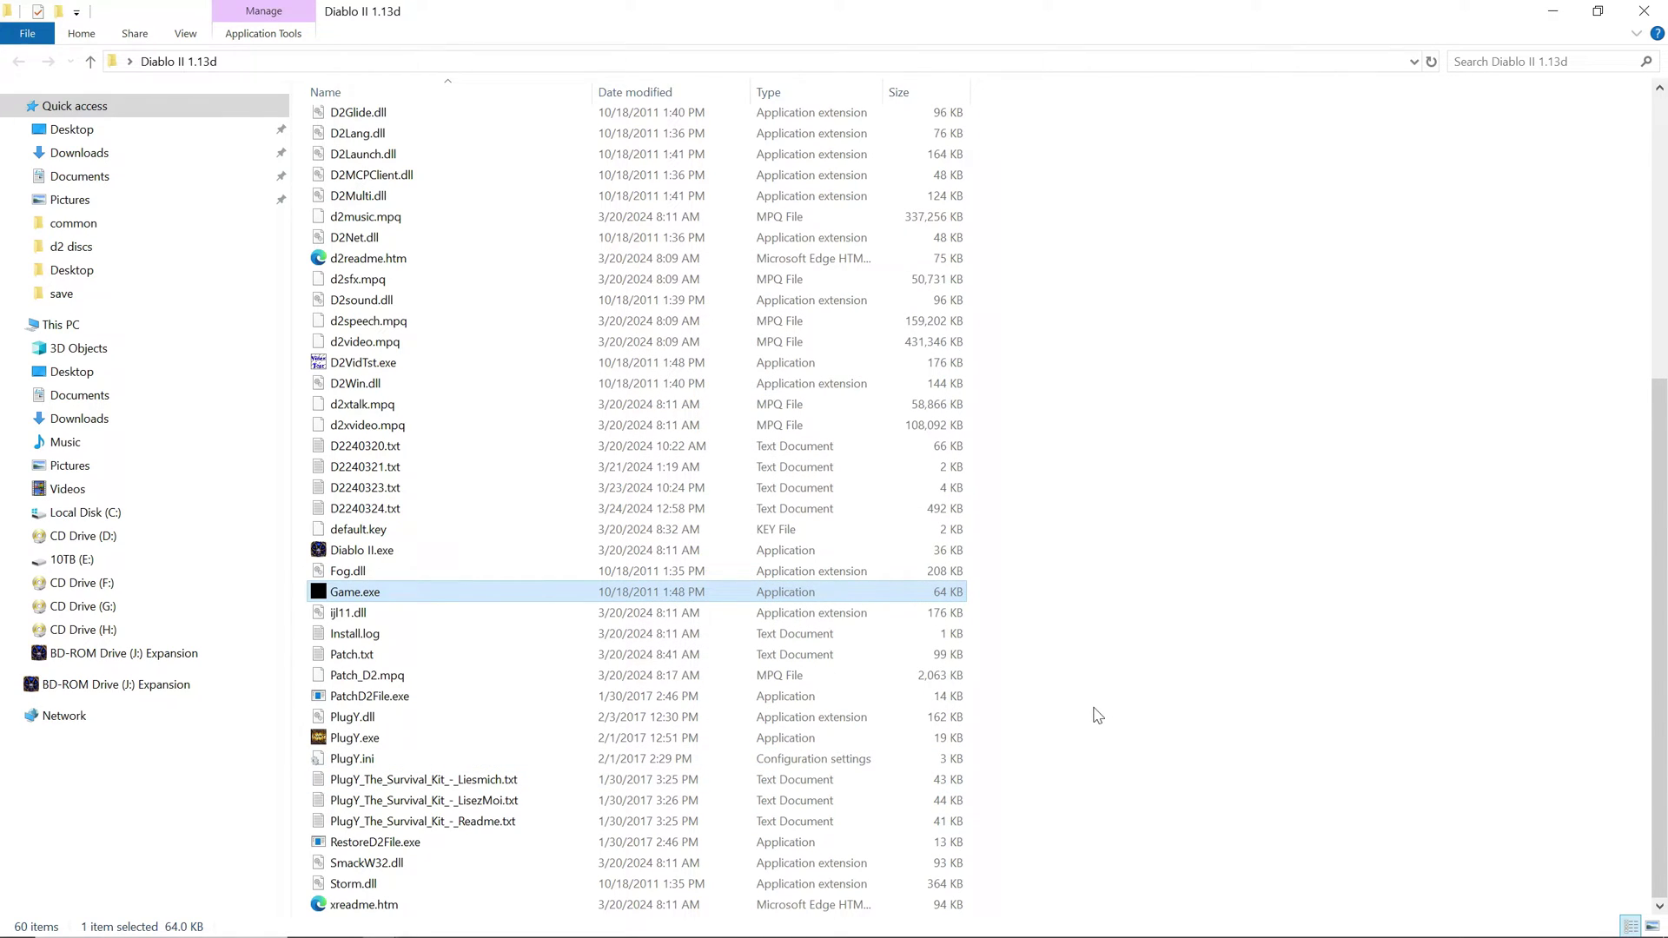
Launch D2Bot.exe from Kolbot Extracted with administrator approval.
key("alt+Tab")
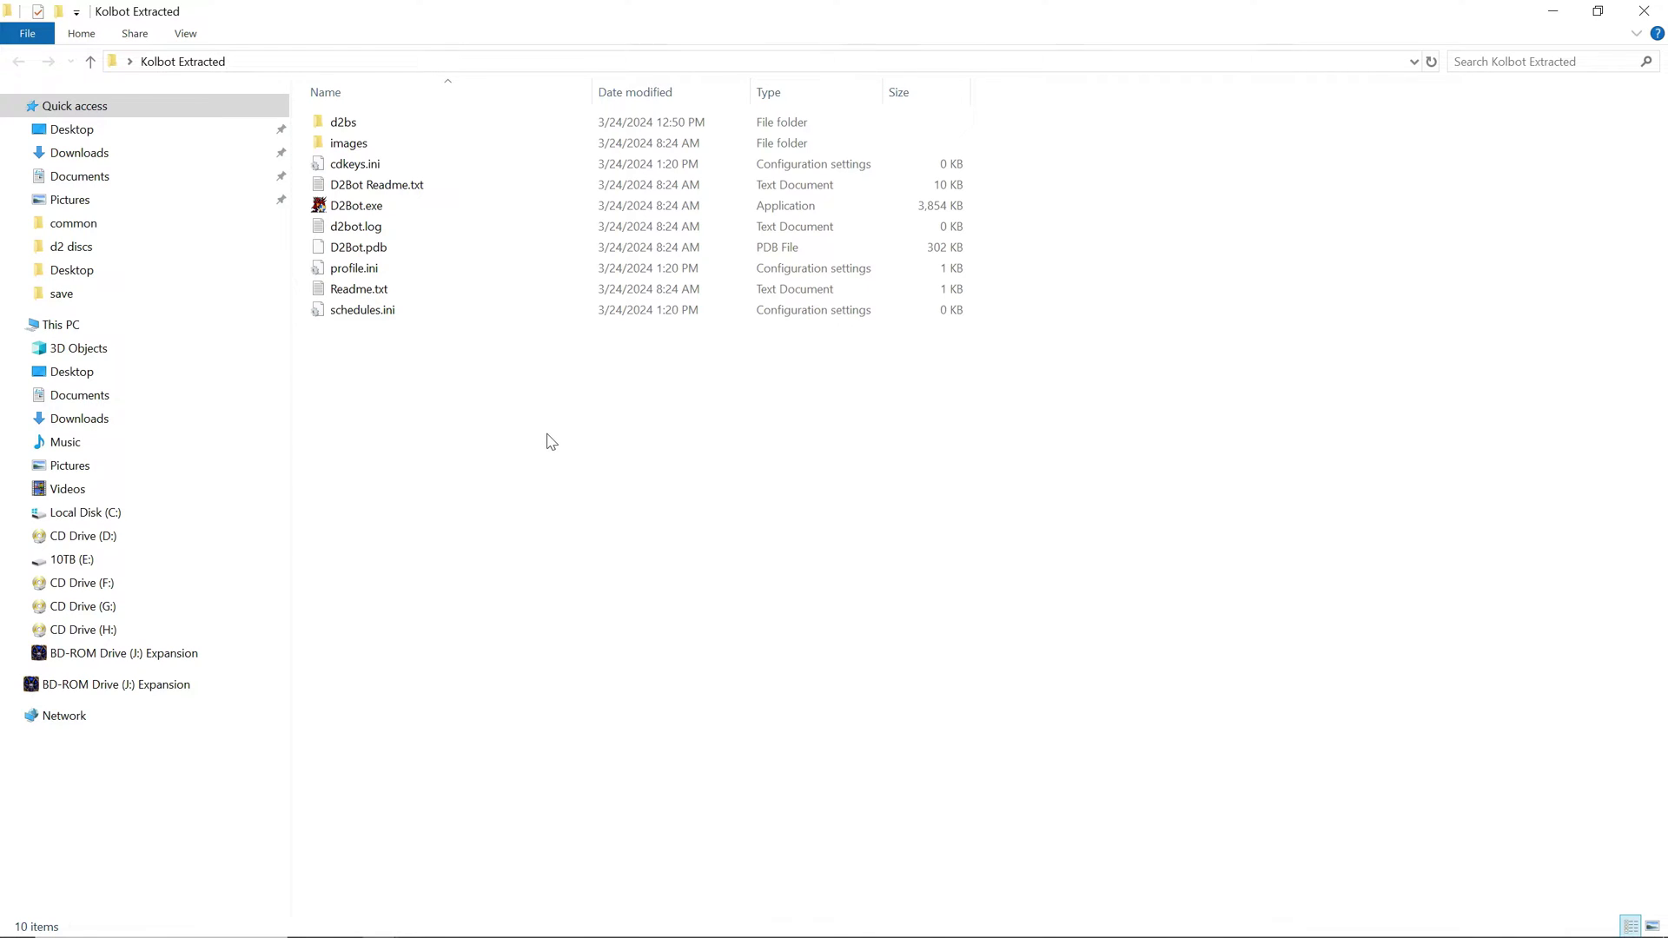
double_click(347, 210)
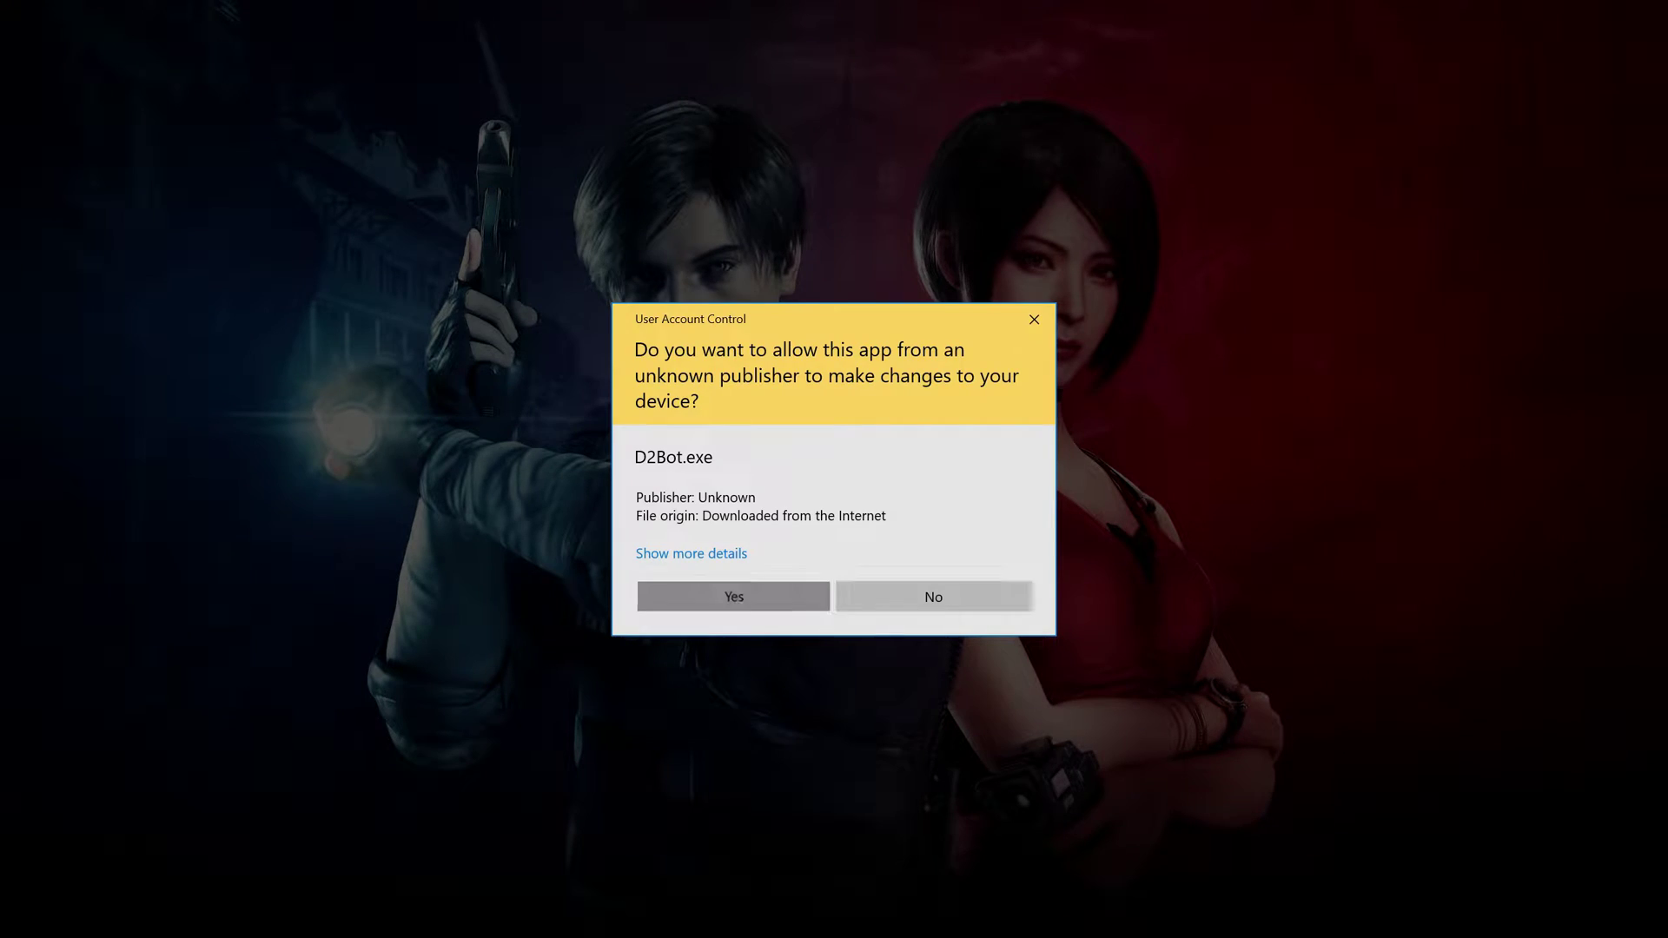
left_click(734, 596)
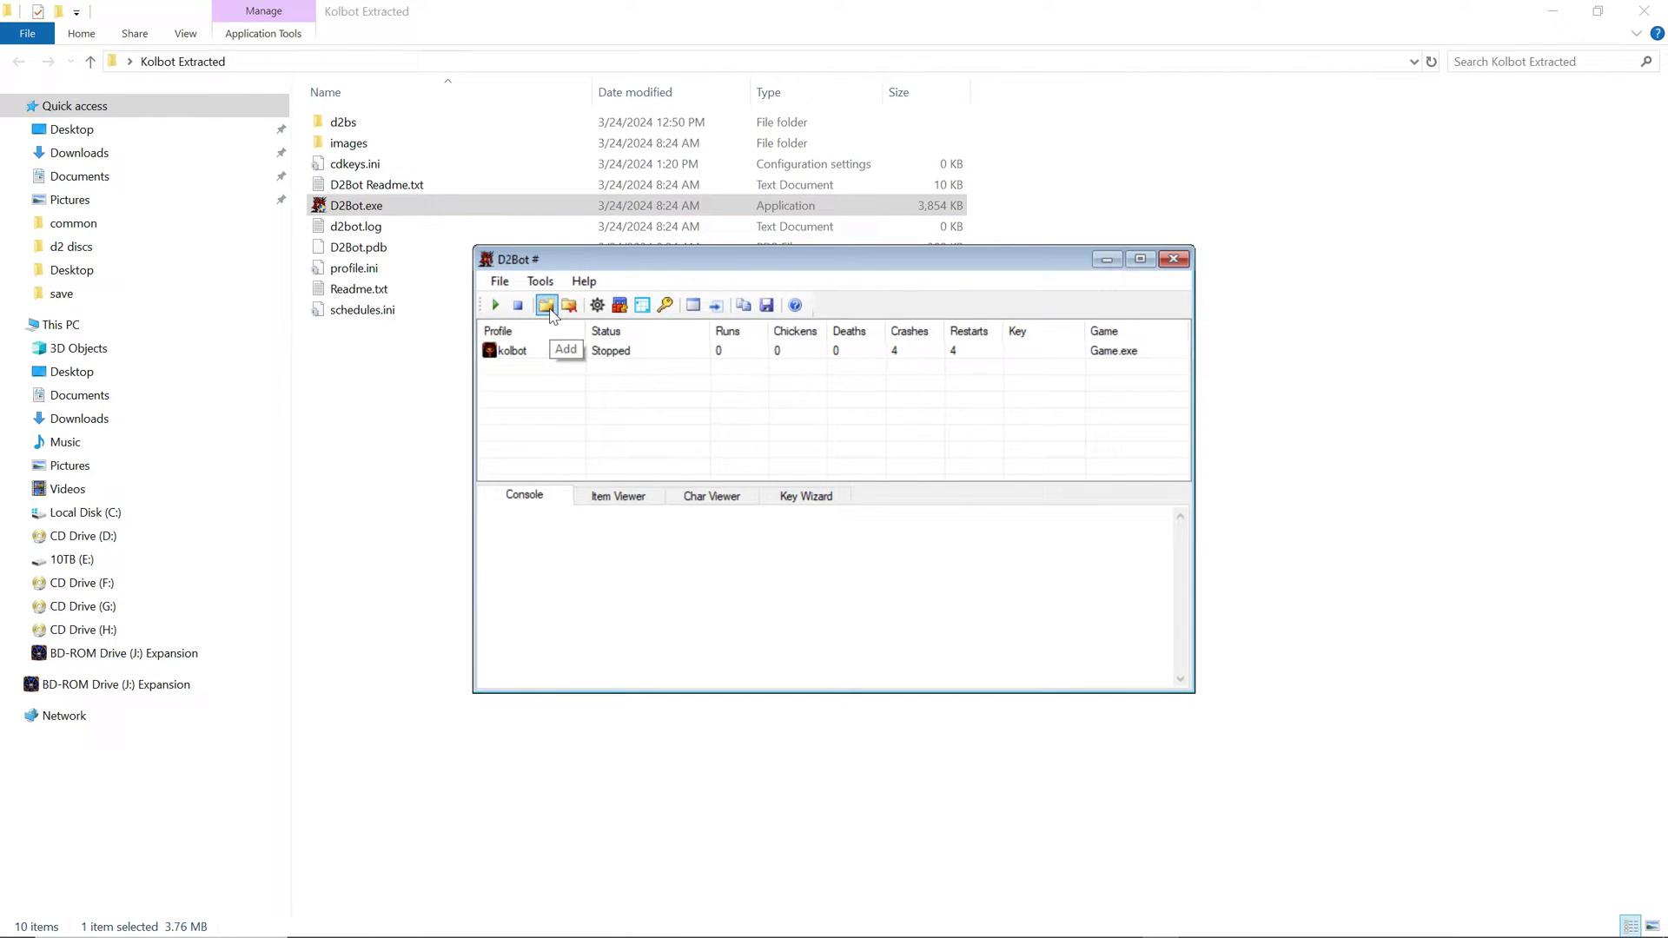
Delete the old kolbot profile from D2Bot #.
right_click(518, 352)
left_click(571, 309)
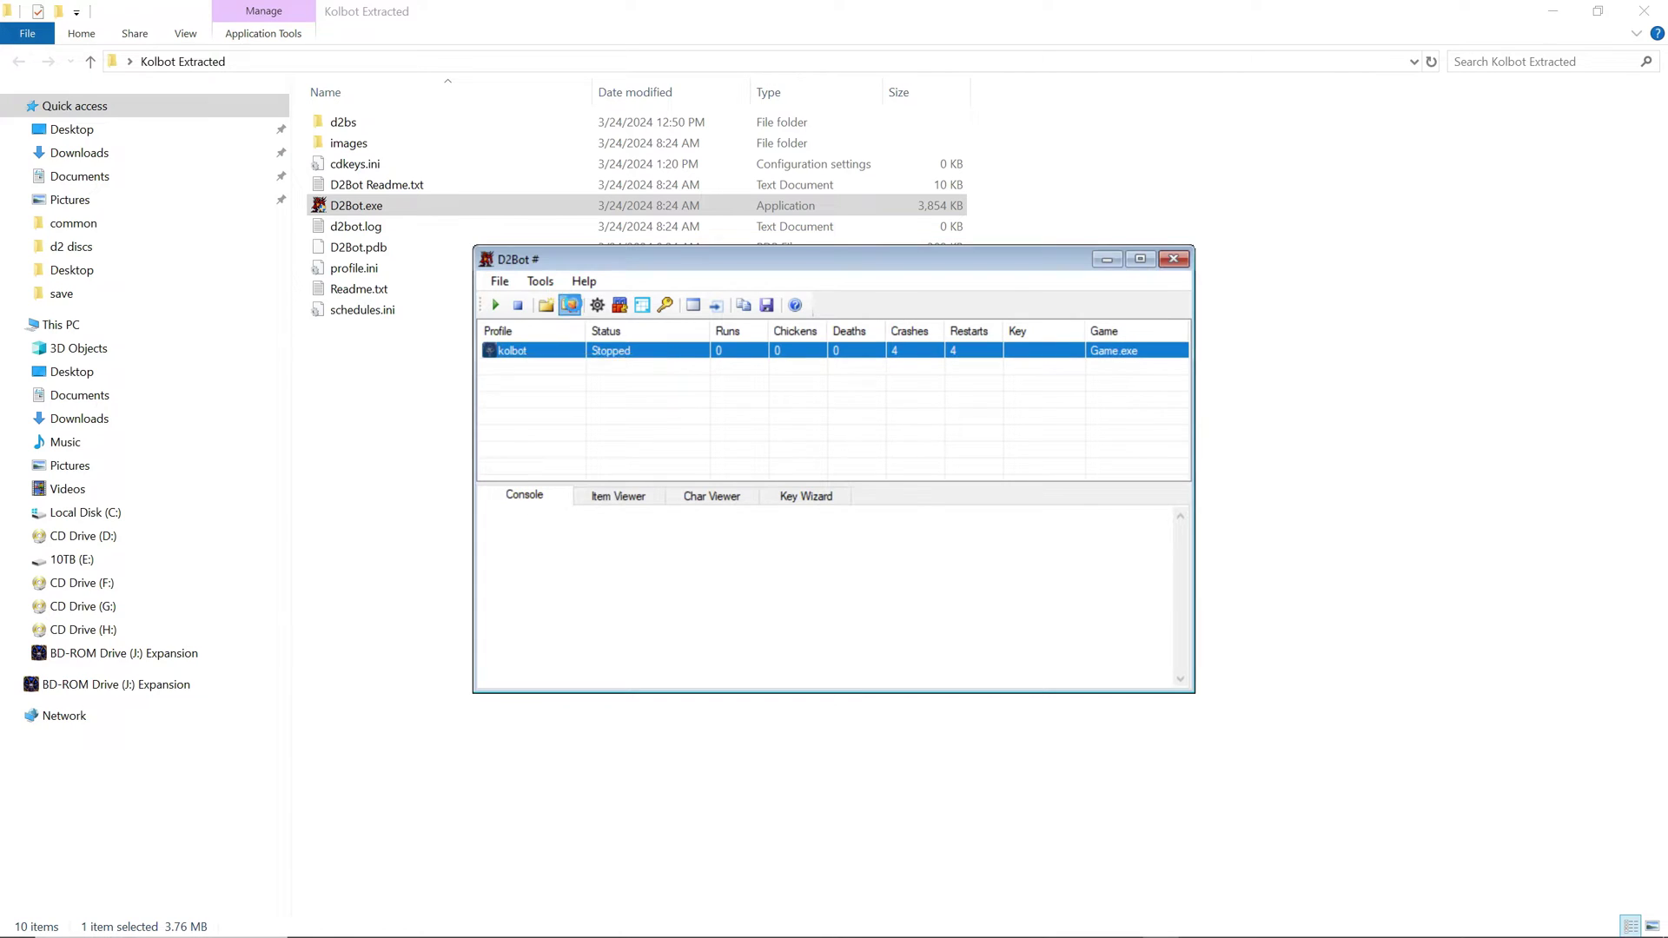
left_click(793, 544)
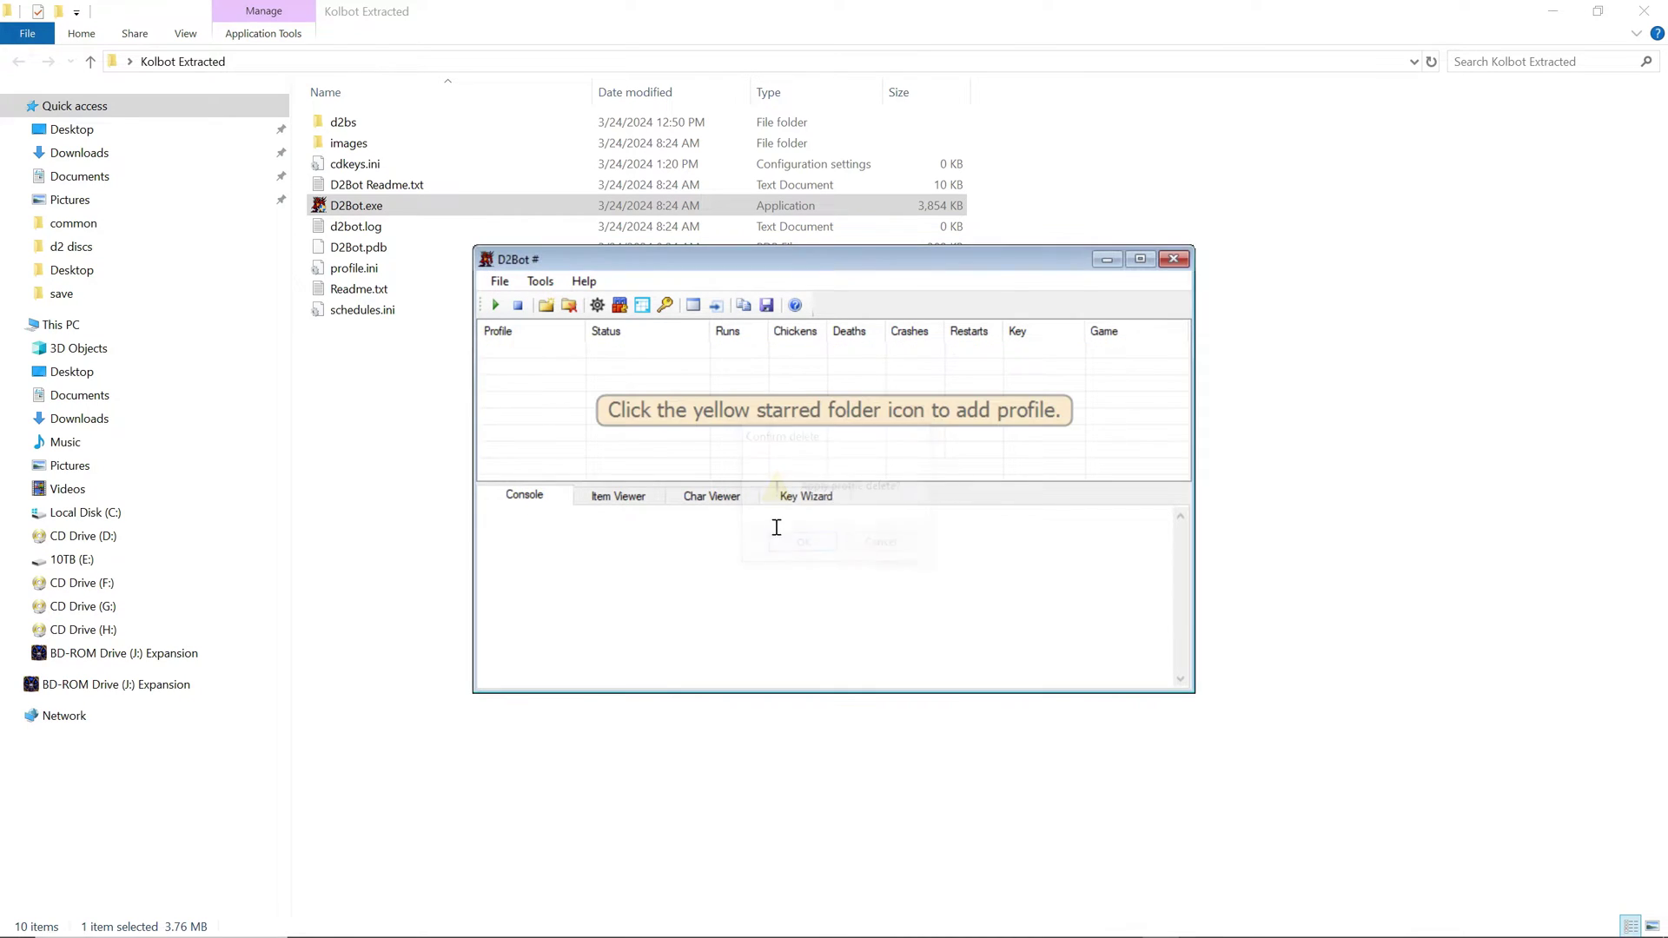
Add profile kolbot for character kolbot_forever in Single Player, parameters -w -ns -direct -txt.
left_click(570, 310)
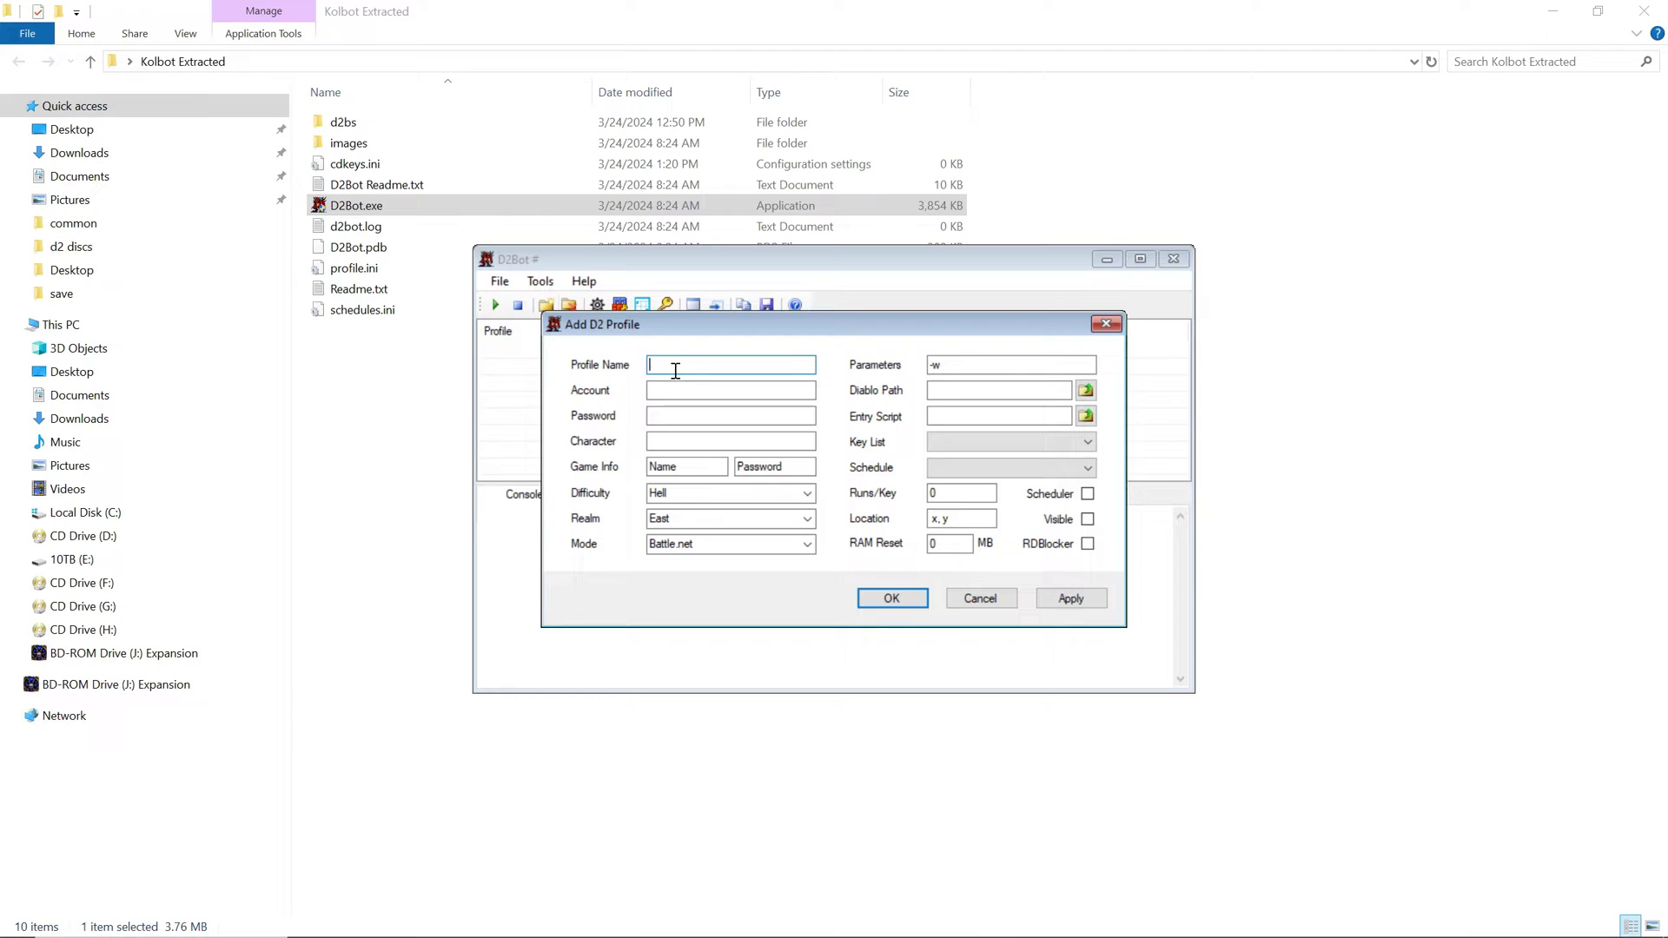
type("kolbot")
left_click(681, 441)
type("kolbot")
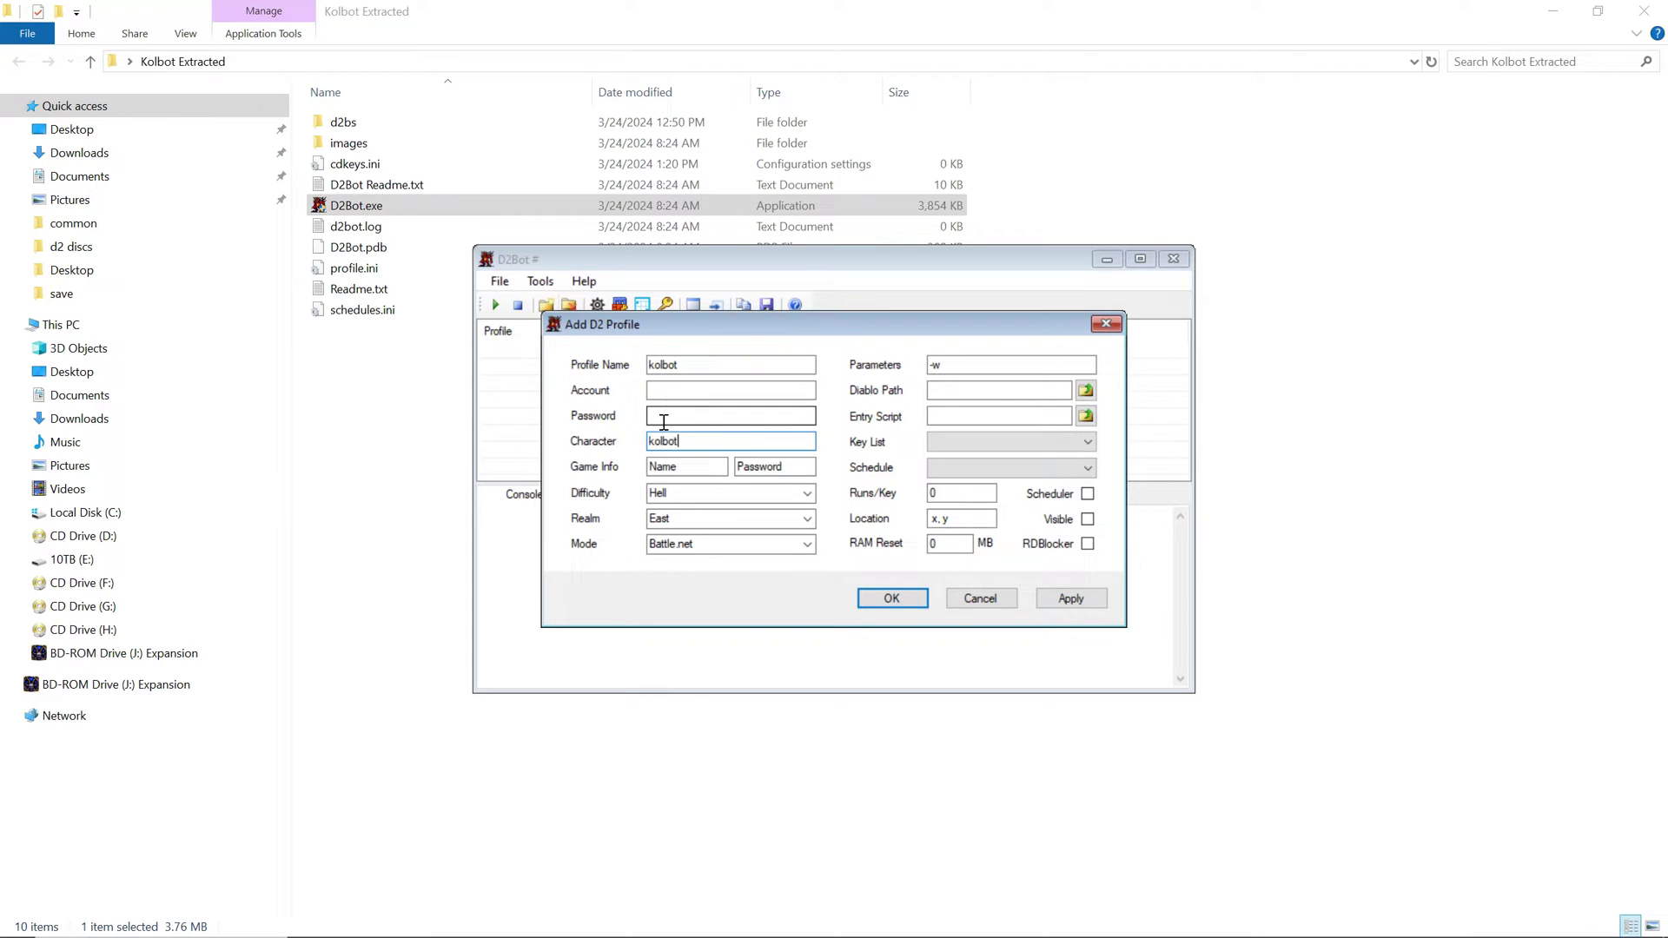
type("_forever")
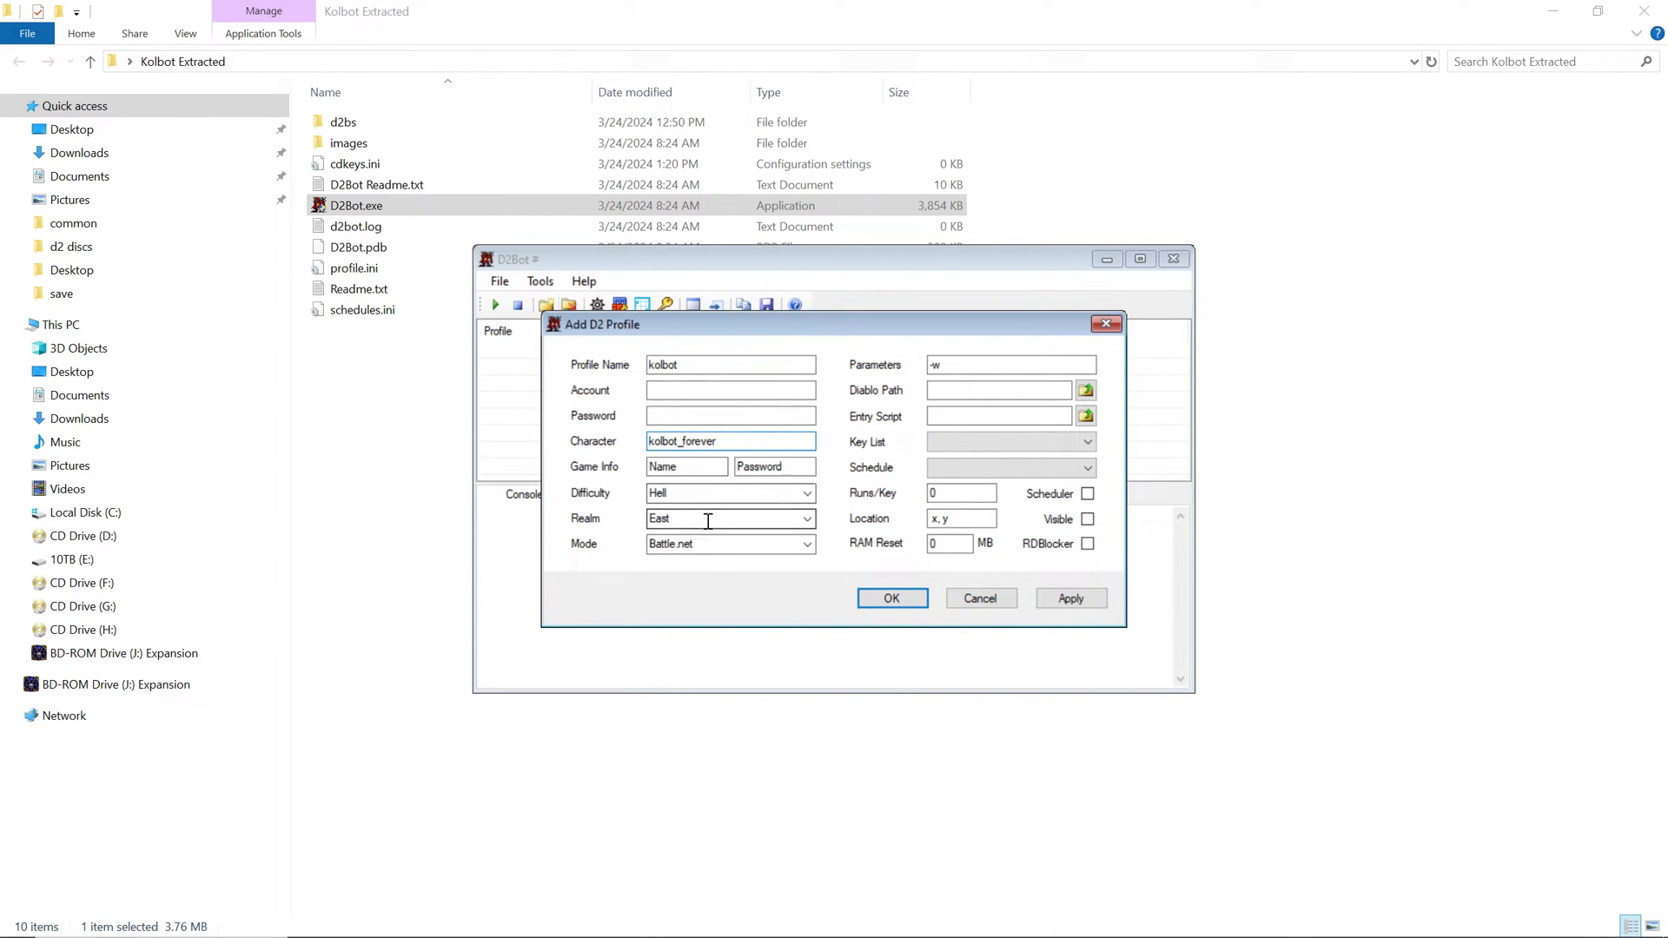
left_click(807, 544)
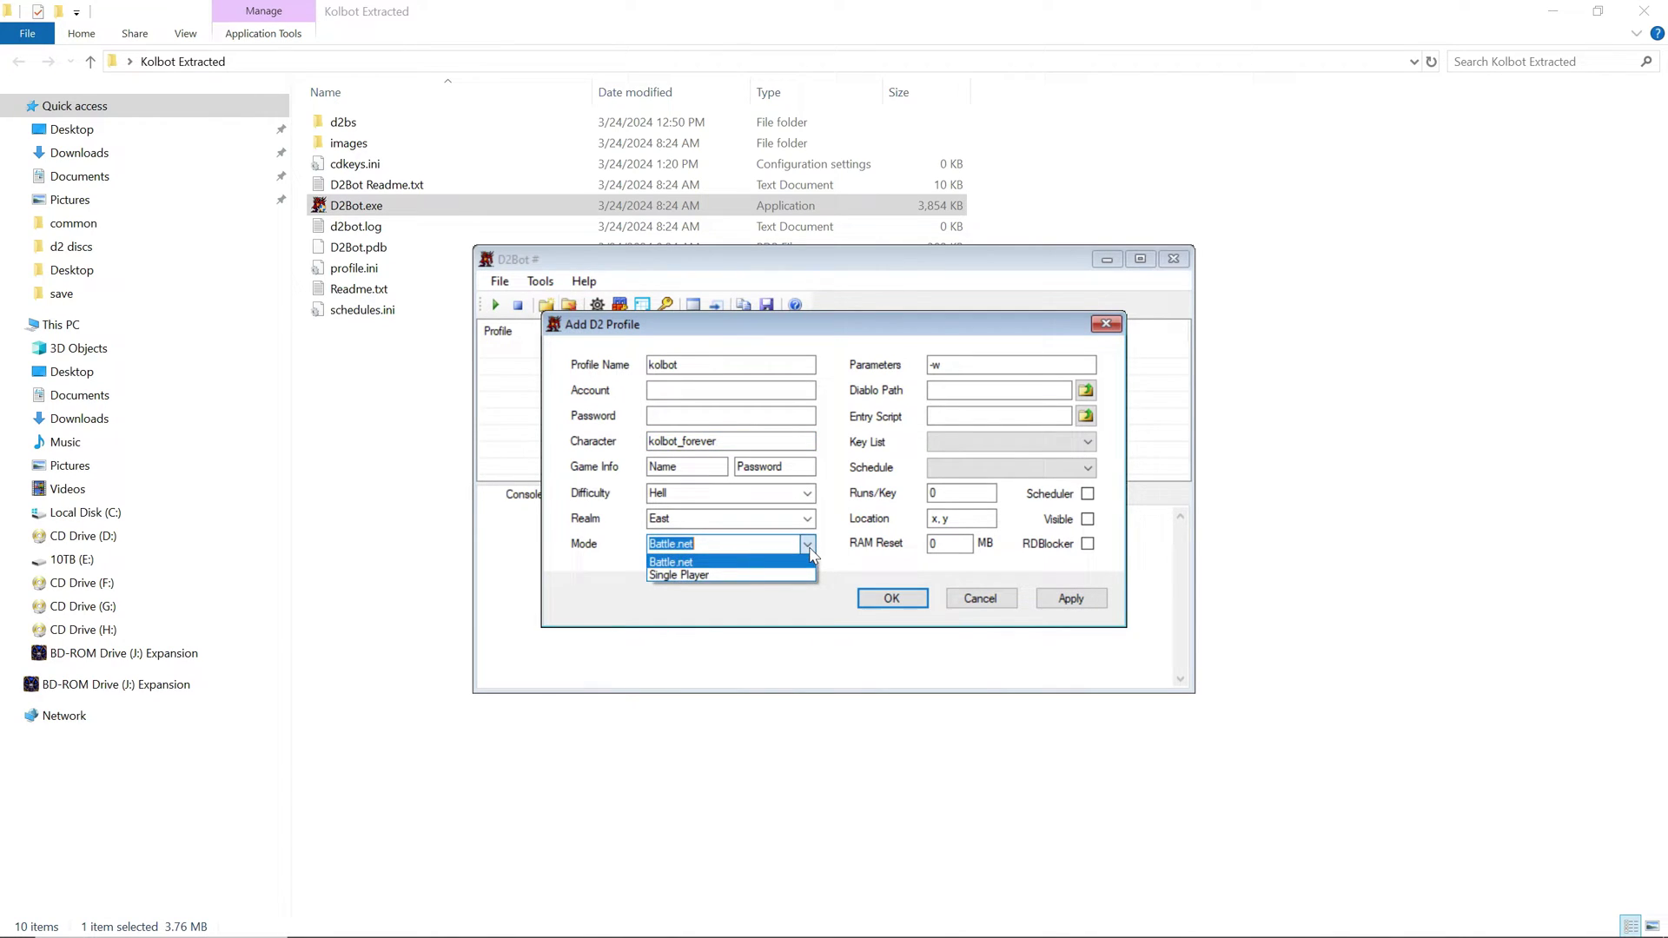
left_click(743, 575)
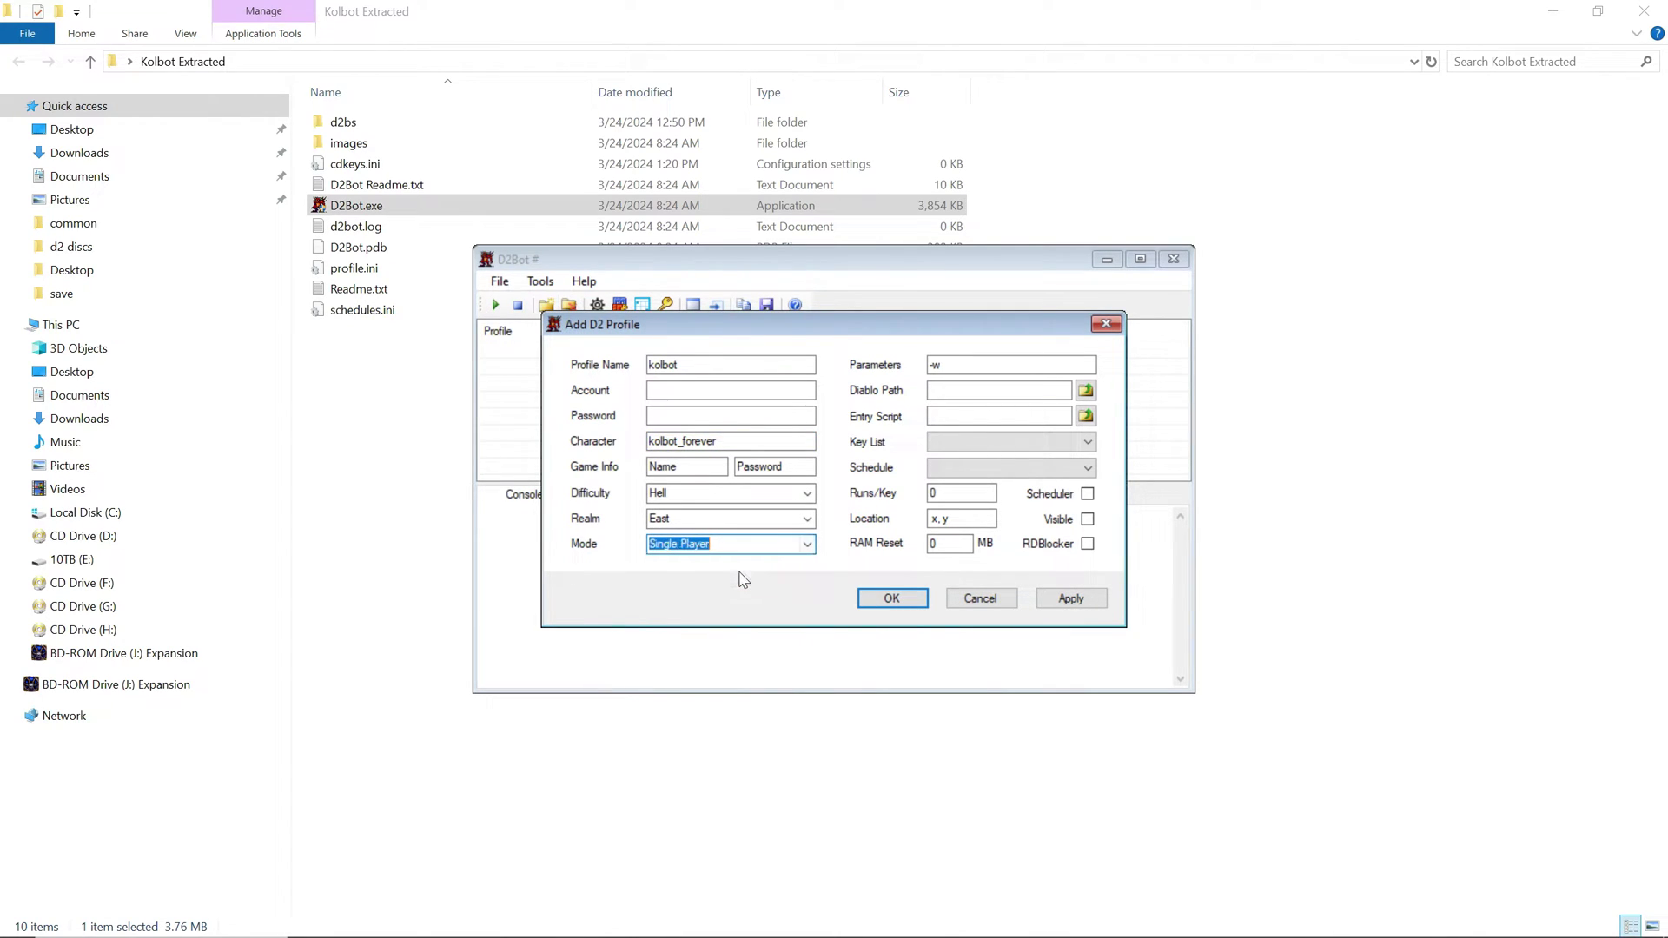
left_click(1029, 371)
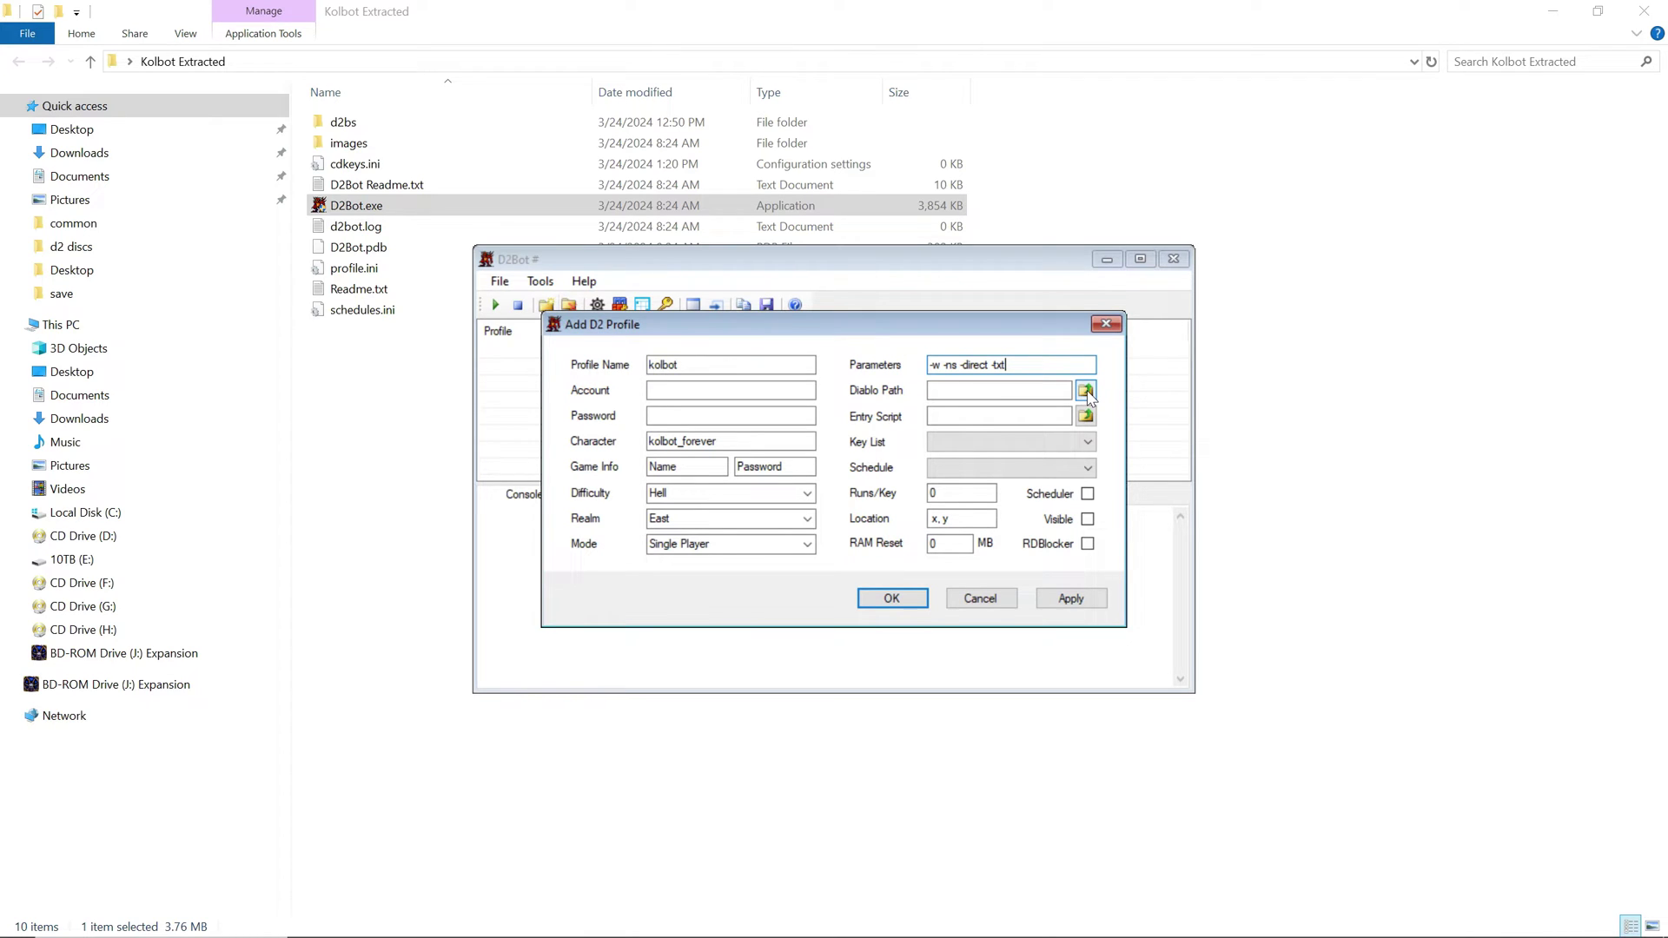
Point the profile at Diablo II 1.13d Game.exe and the d2bs\kolbot\D2BotLead.dbj entry script.
left_click(1086, 392)
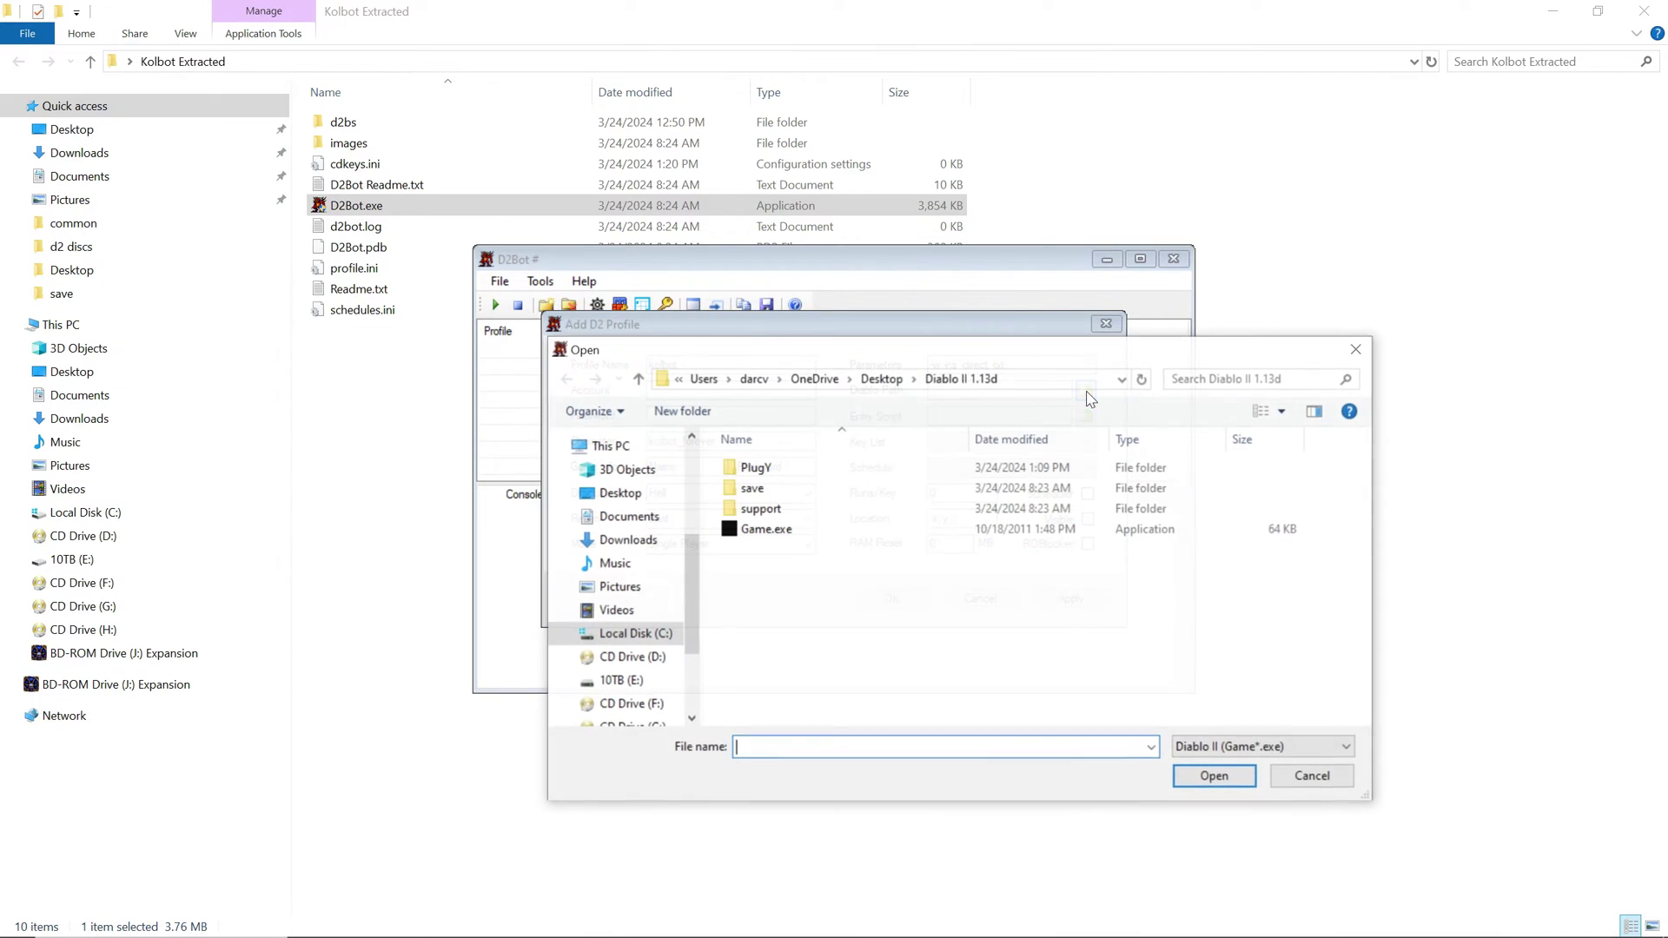
double_click(734, 529)
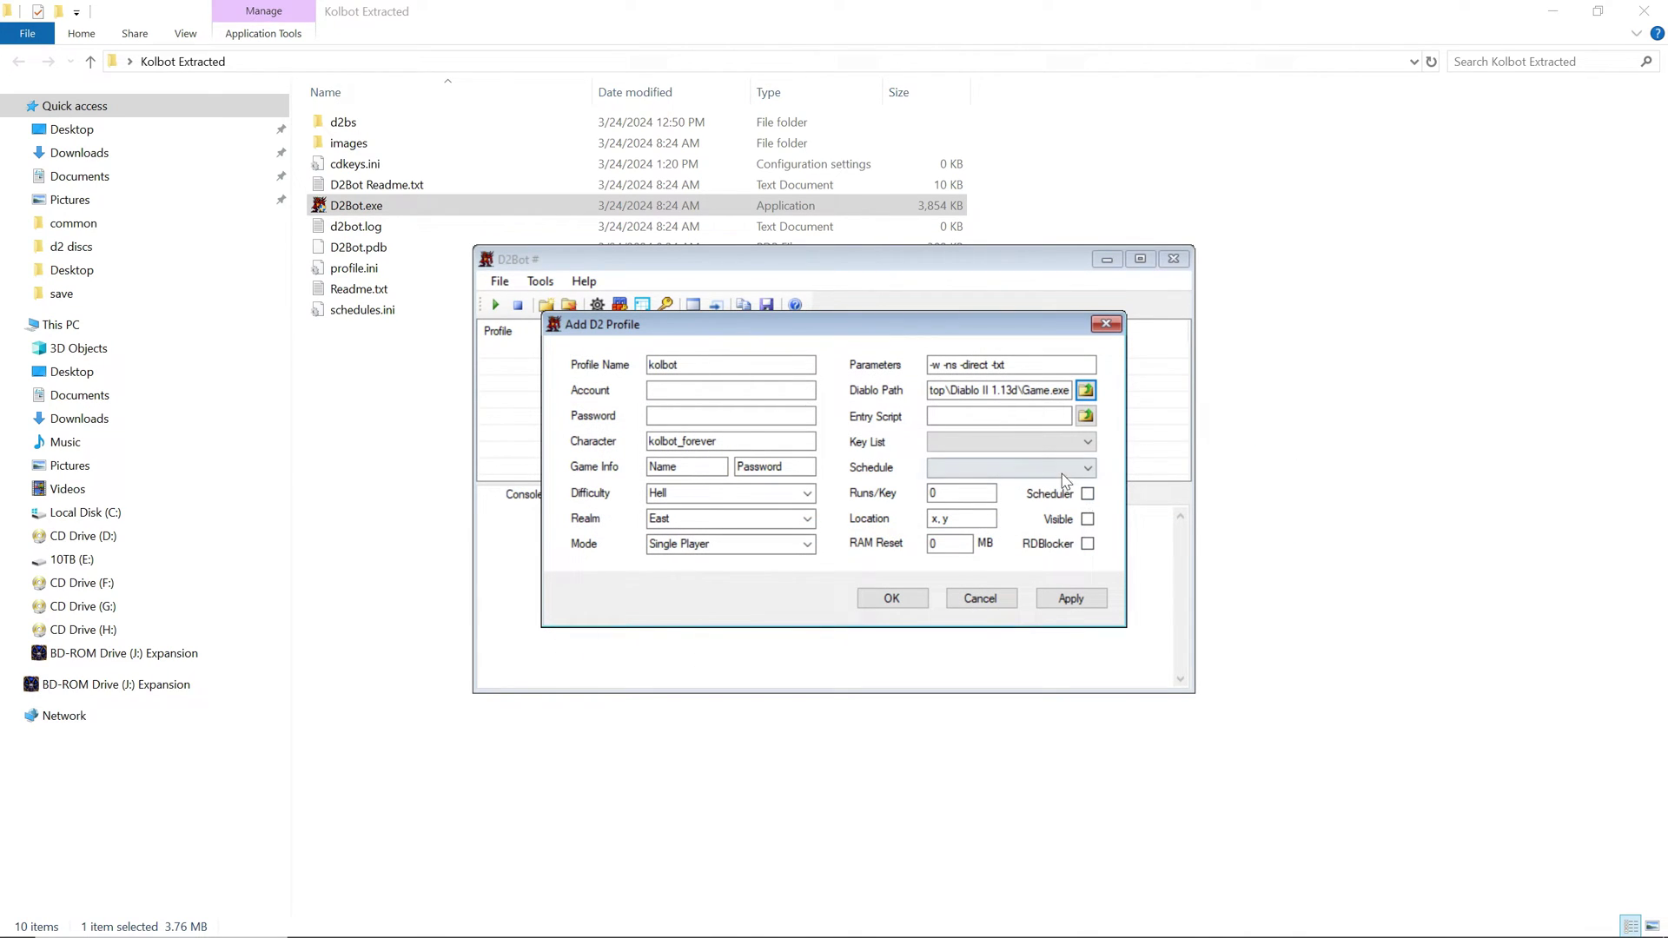
left_click(1086, 417)
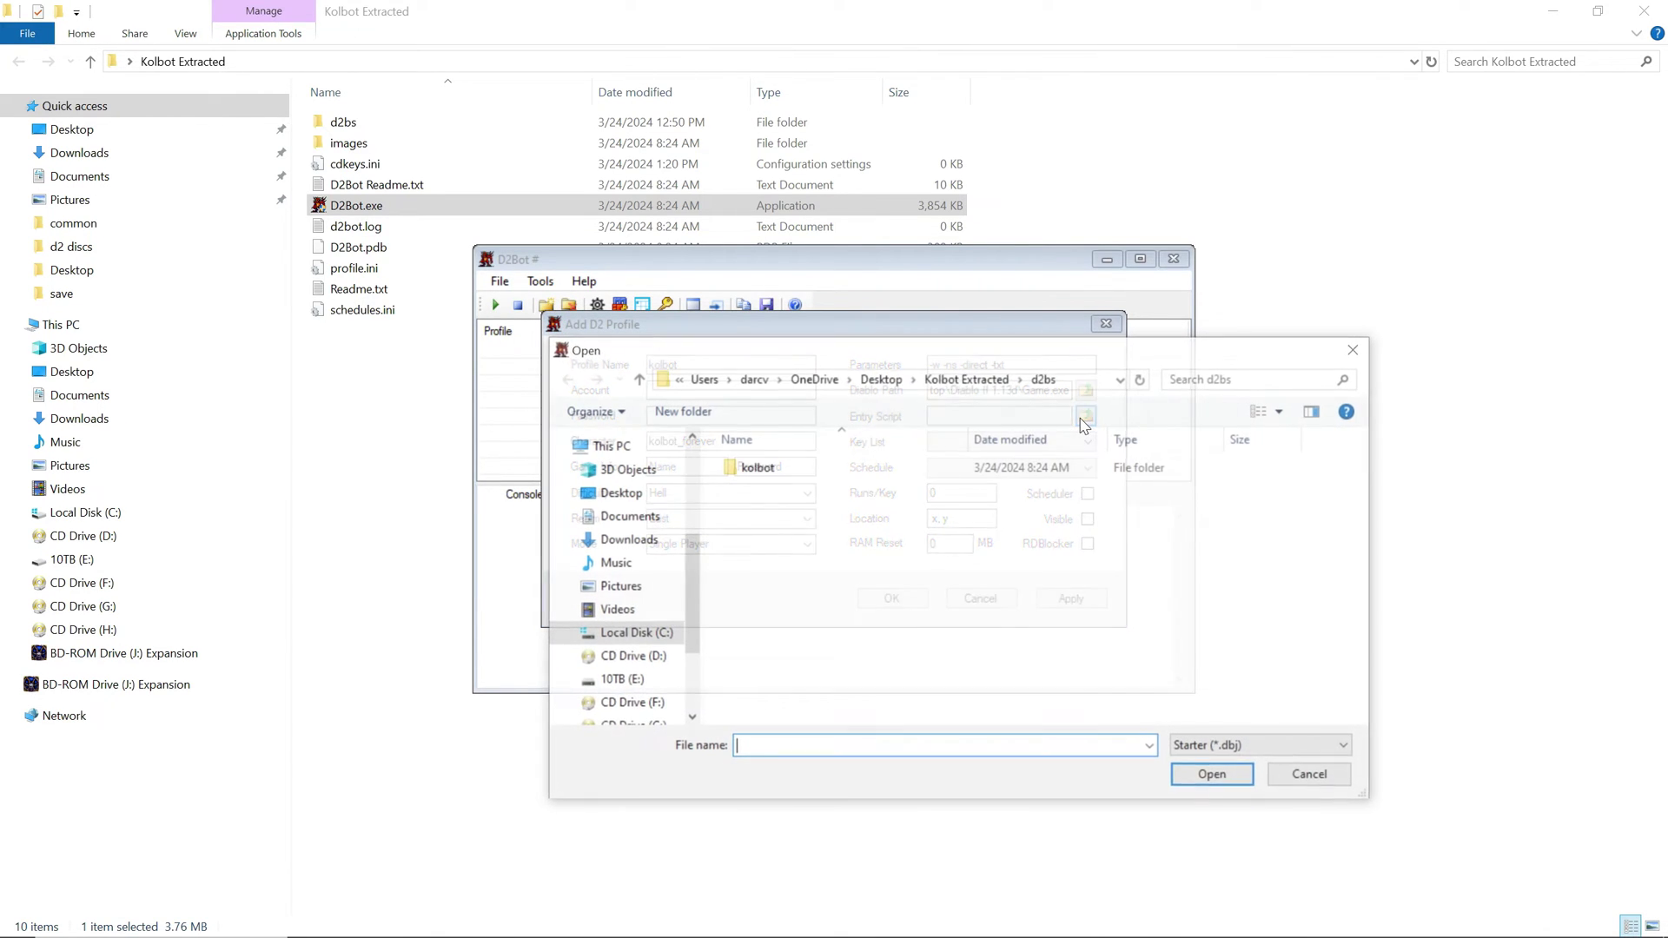
double_click(748, 478)
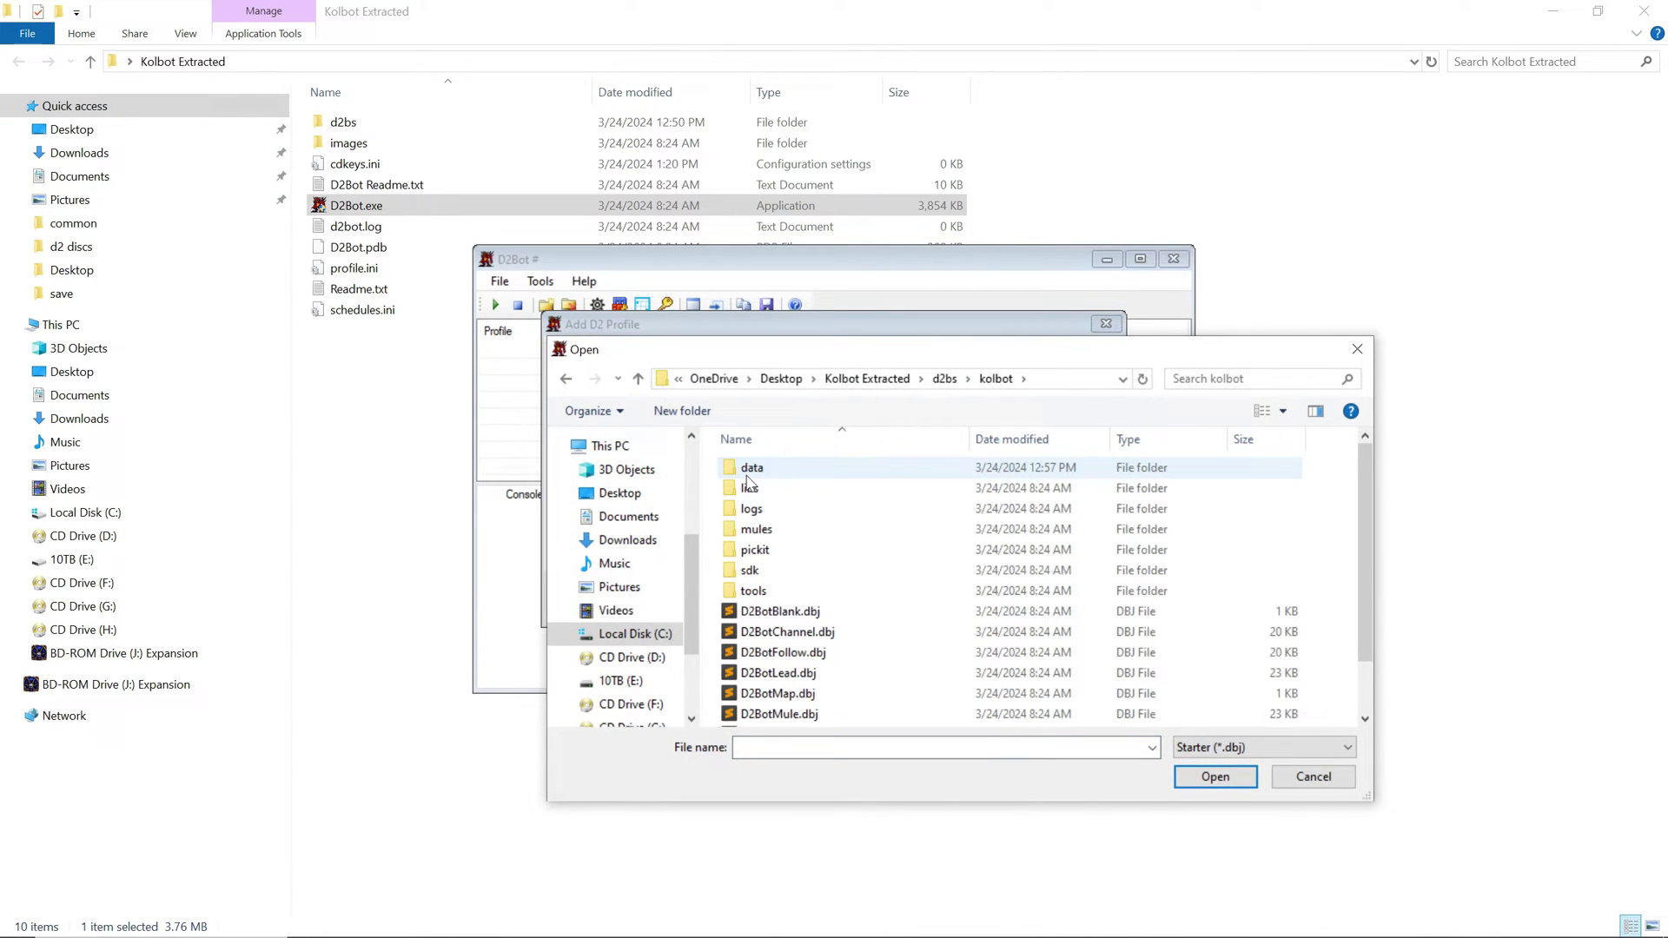
scroll(782, 590, "down", 1)
double_click(793, 615)
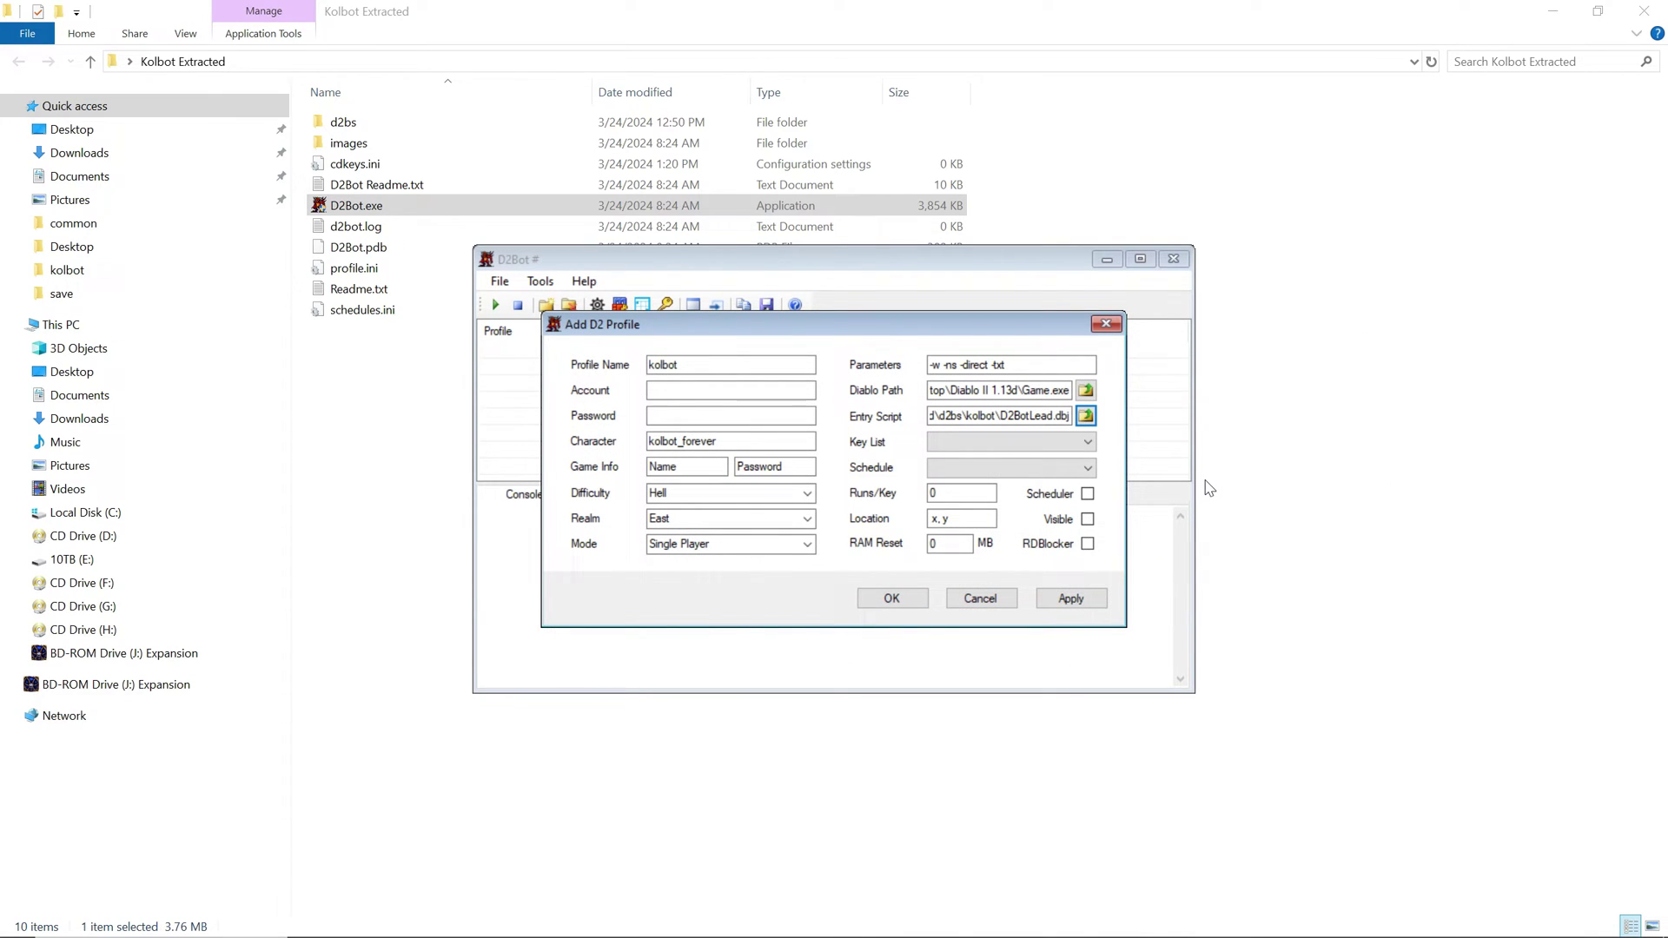
left_click(1086, 415)
scroll(809, 595, "down", 1)
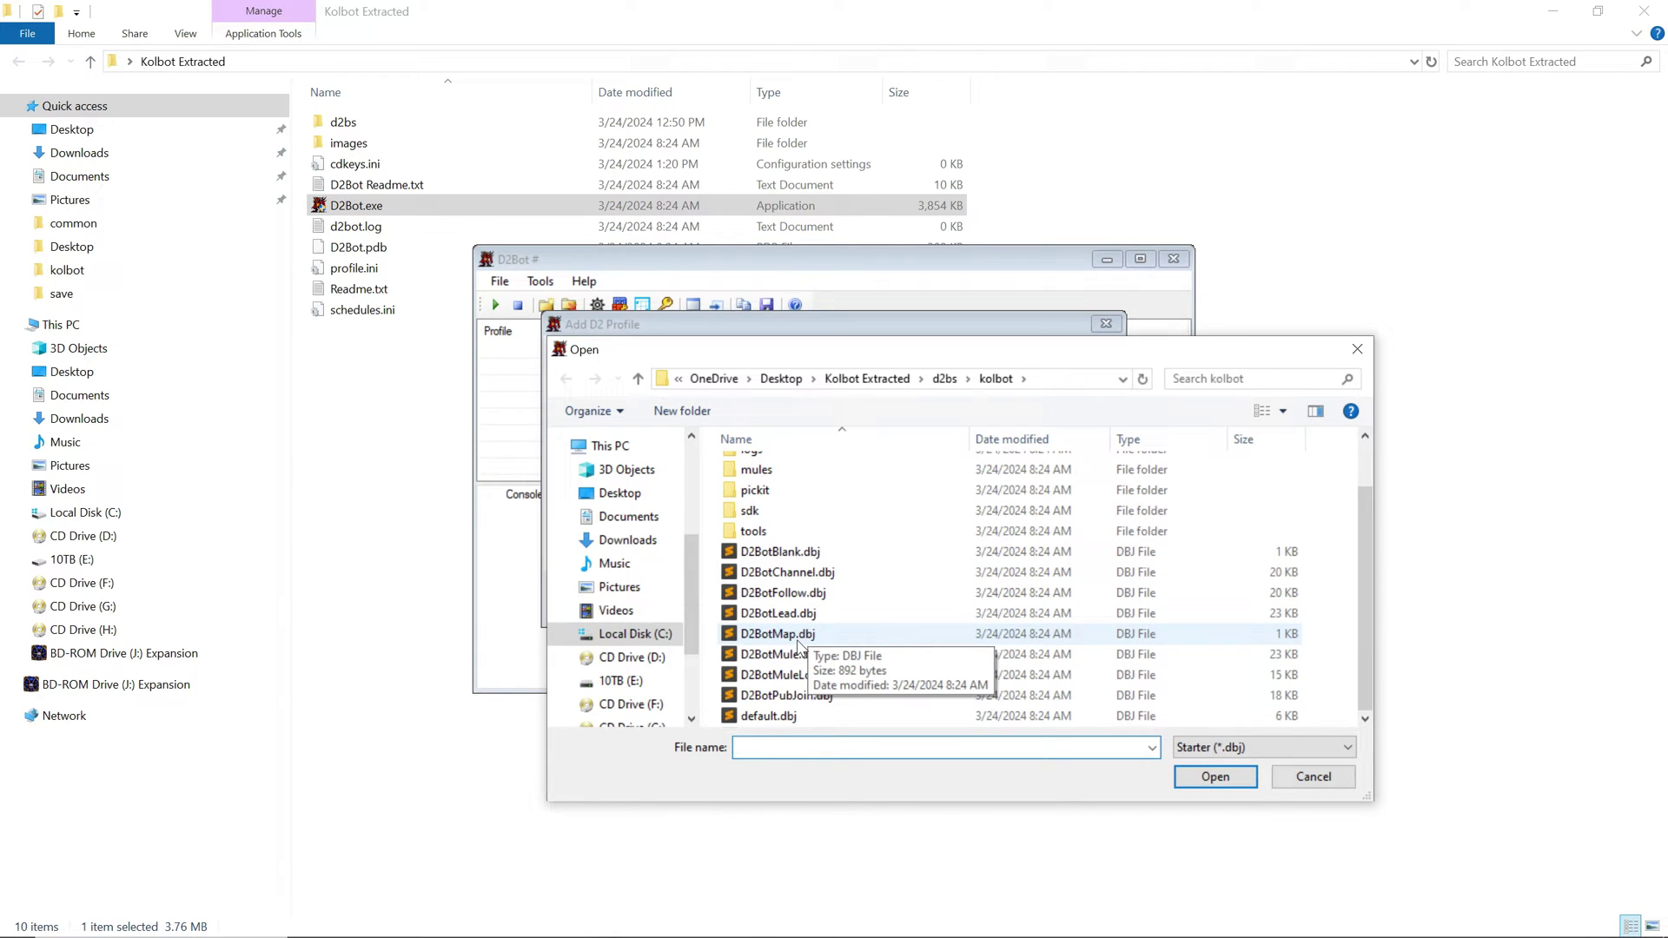
left_click(1313, 776)
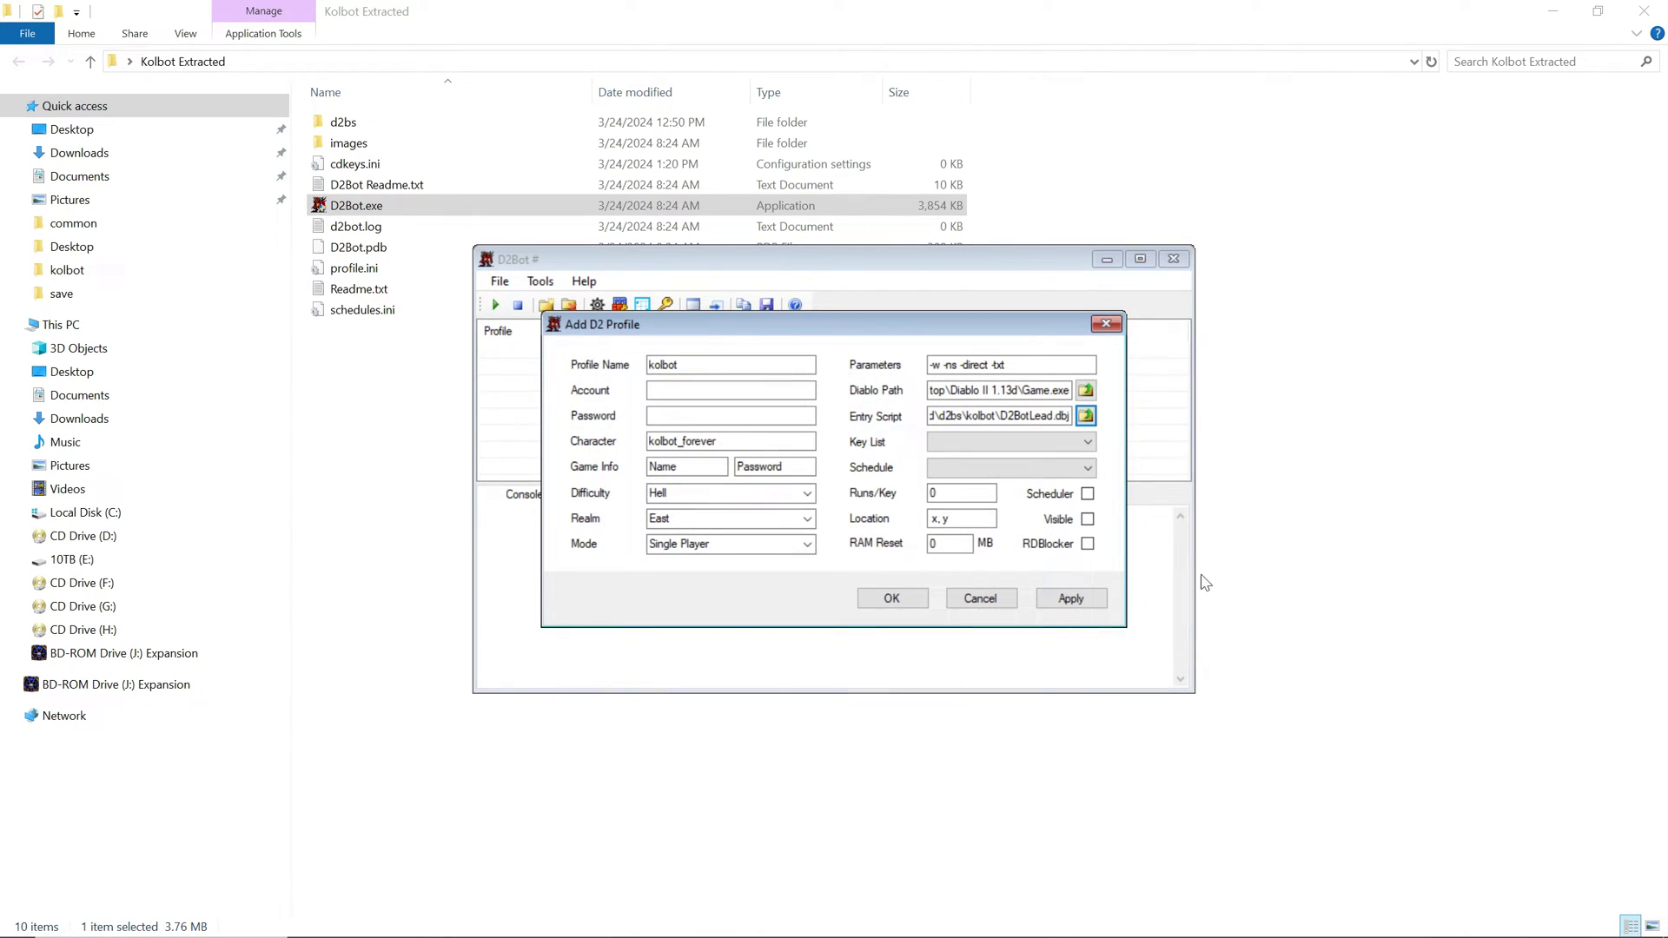
Tick Visible for the game window, then apply and close to save the kolbot profile.
left_click(1088, 518)
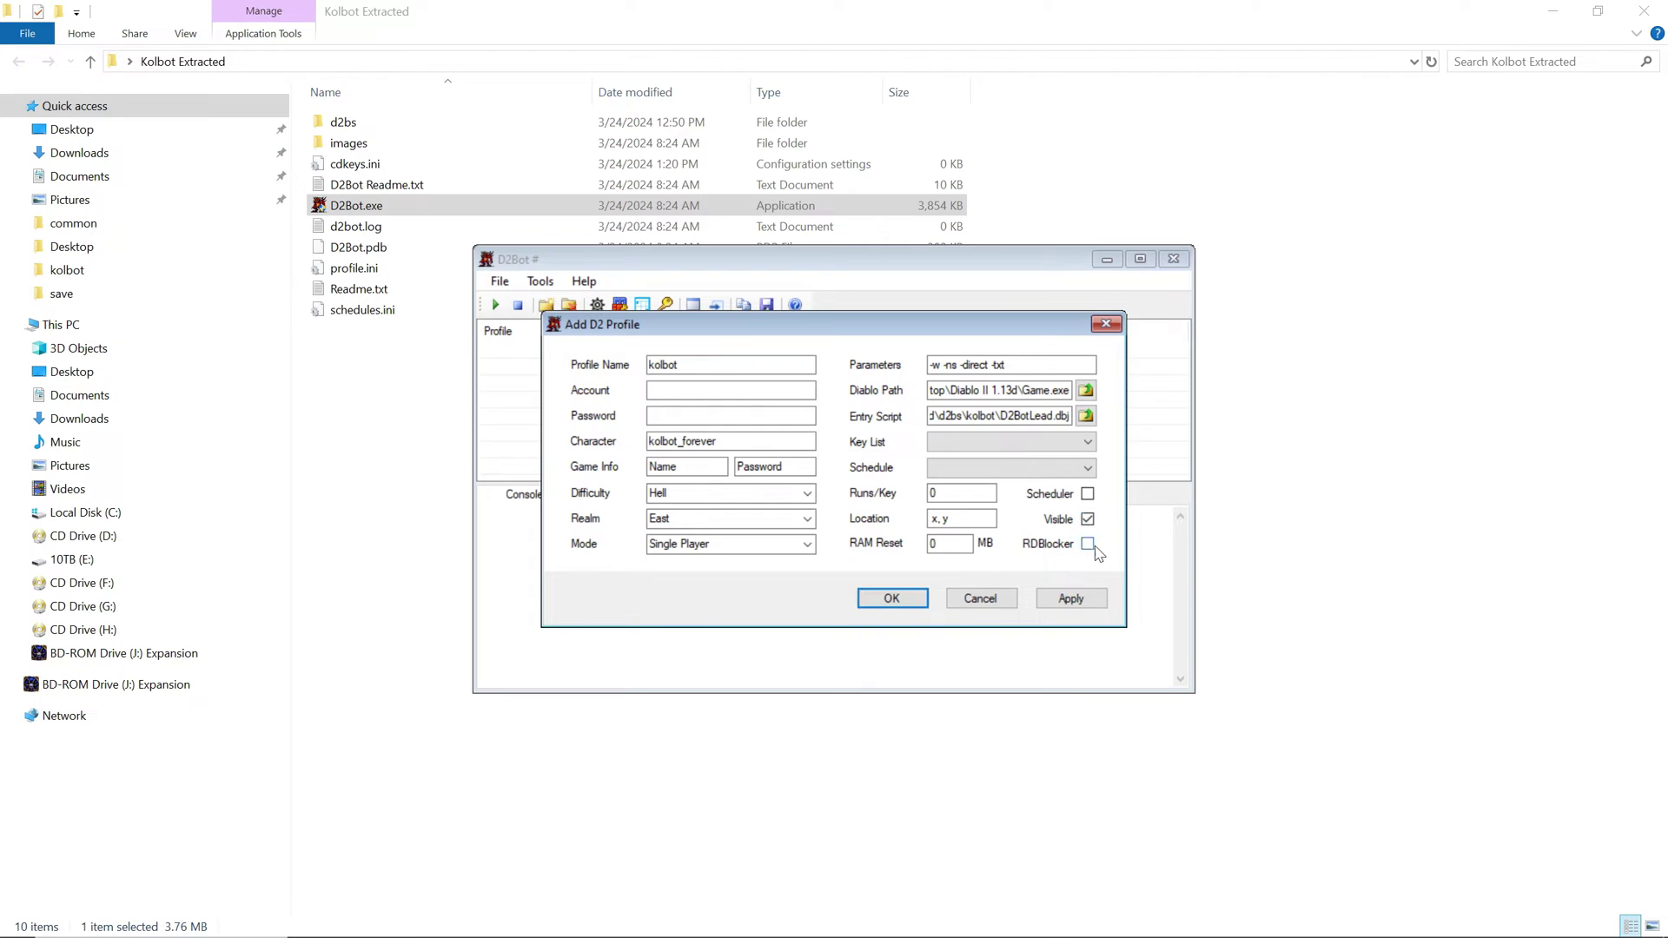
left_click(1077, 601)
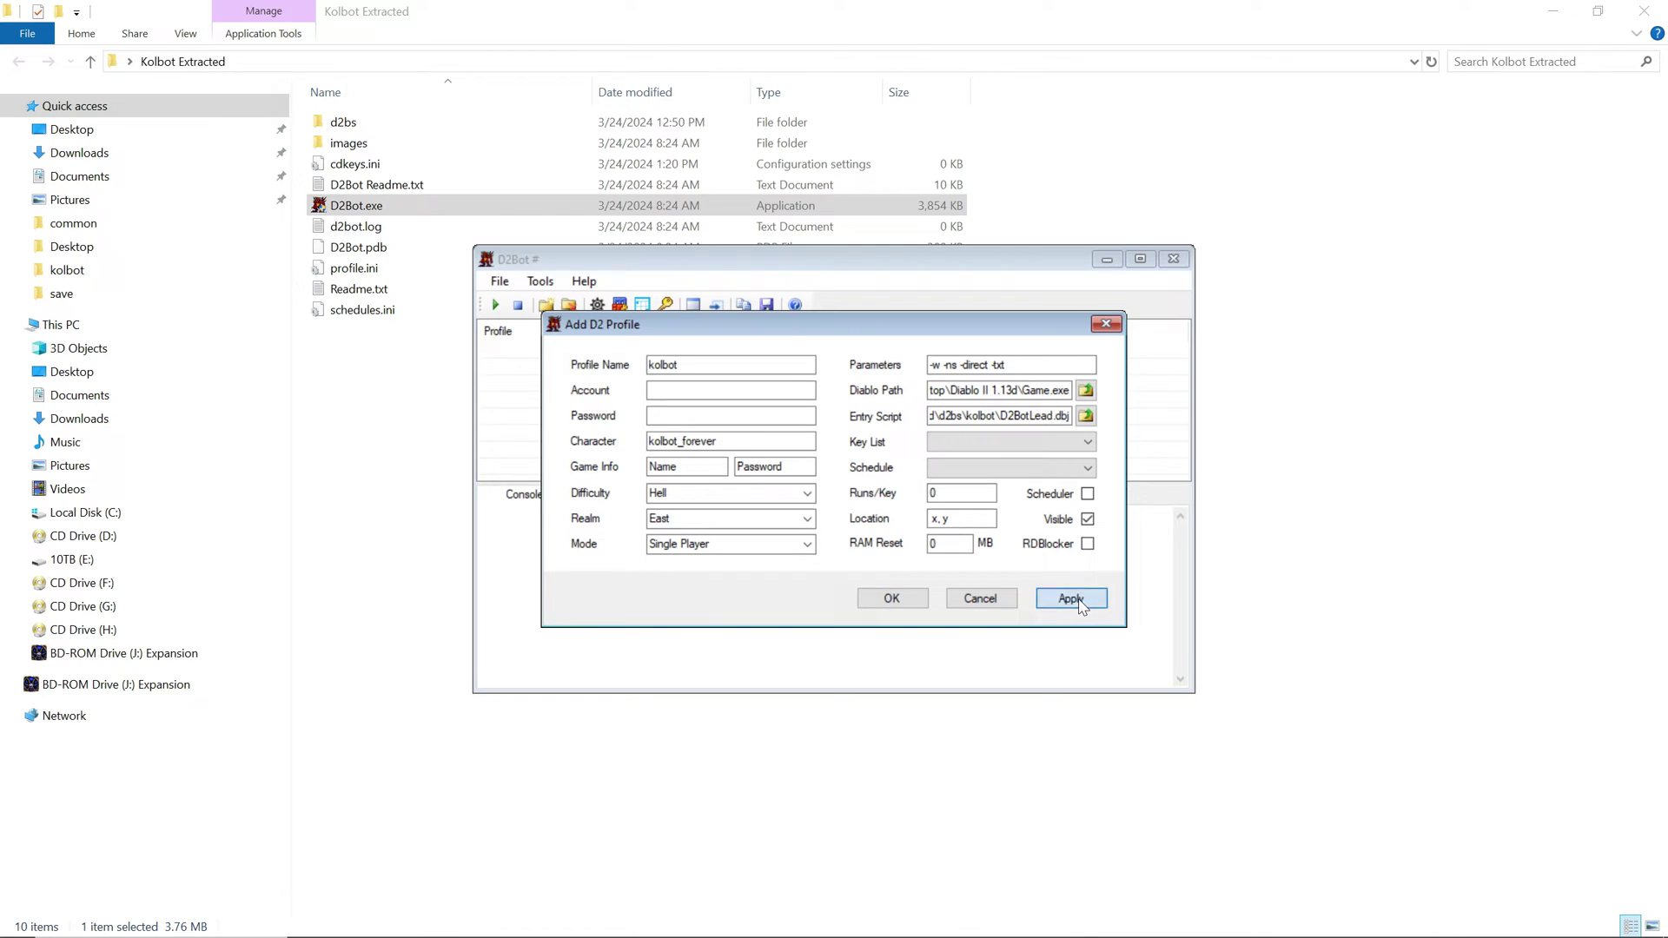
left_click(893, 600)
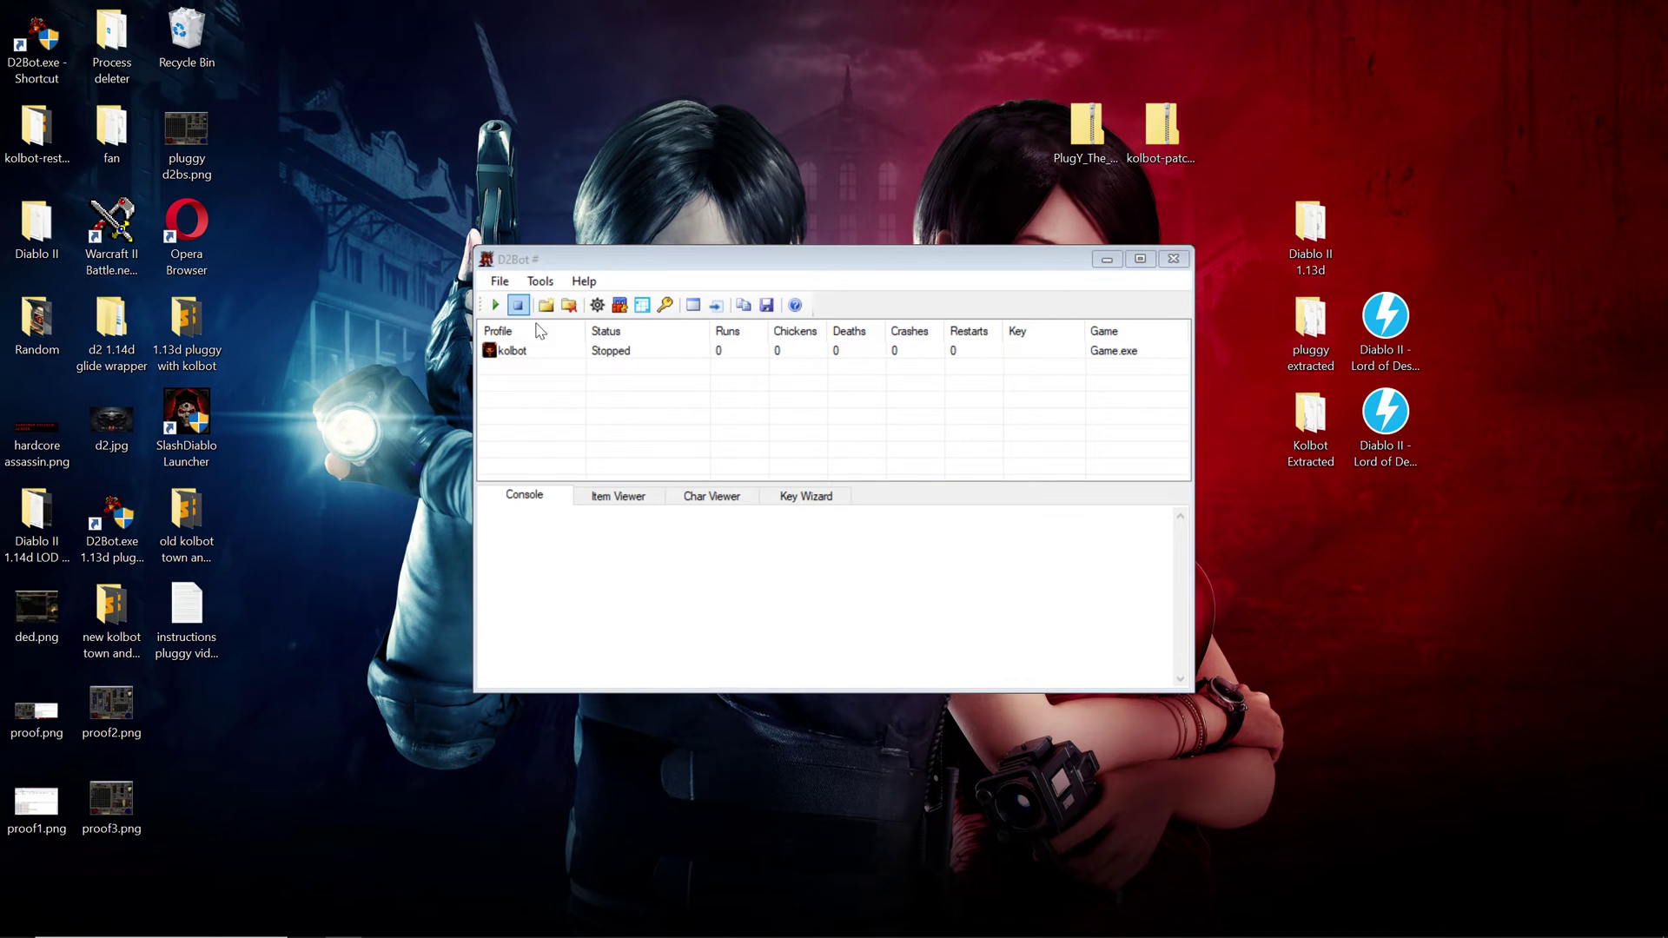
Start the kolbot profile once to generate Sorceress.kolbot_forever.js, then exit the game.
left_click(542, 352)
left_click(495, 305)
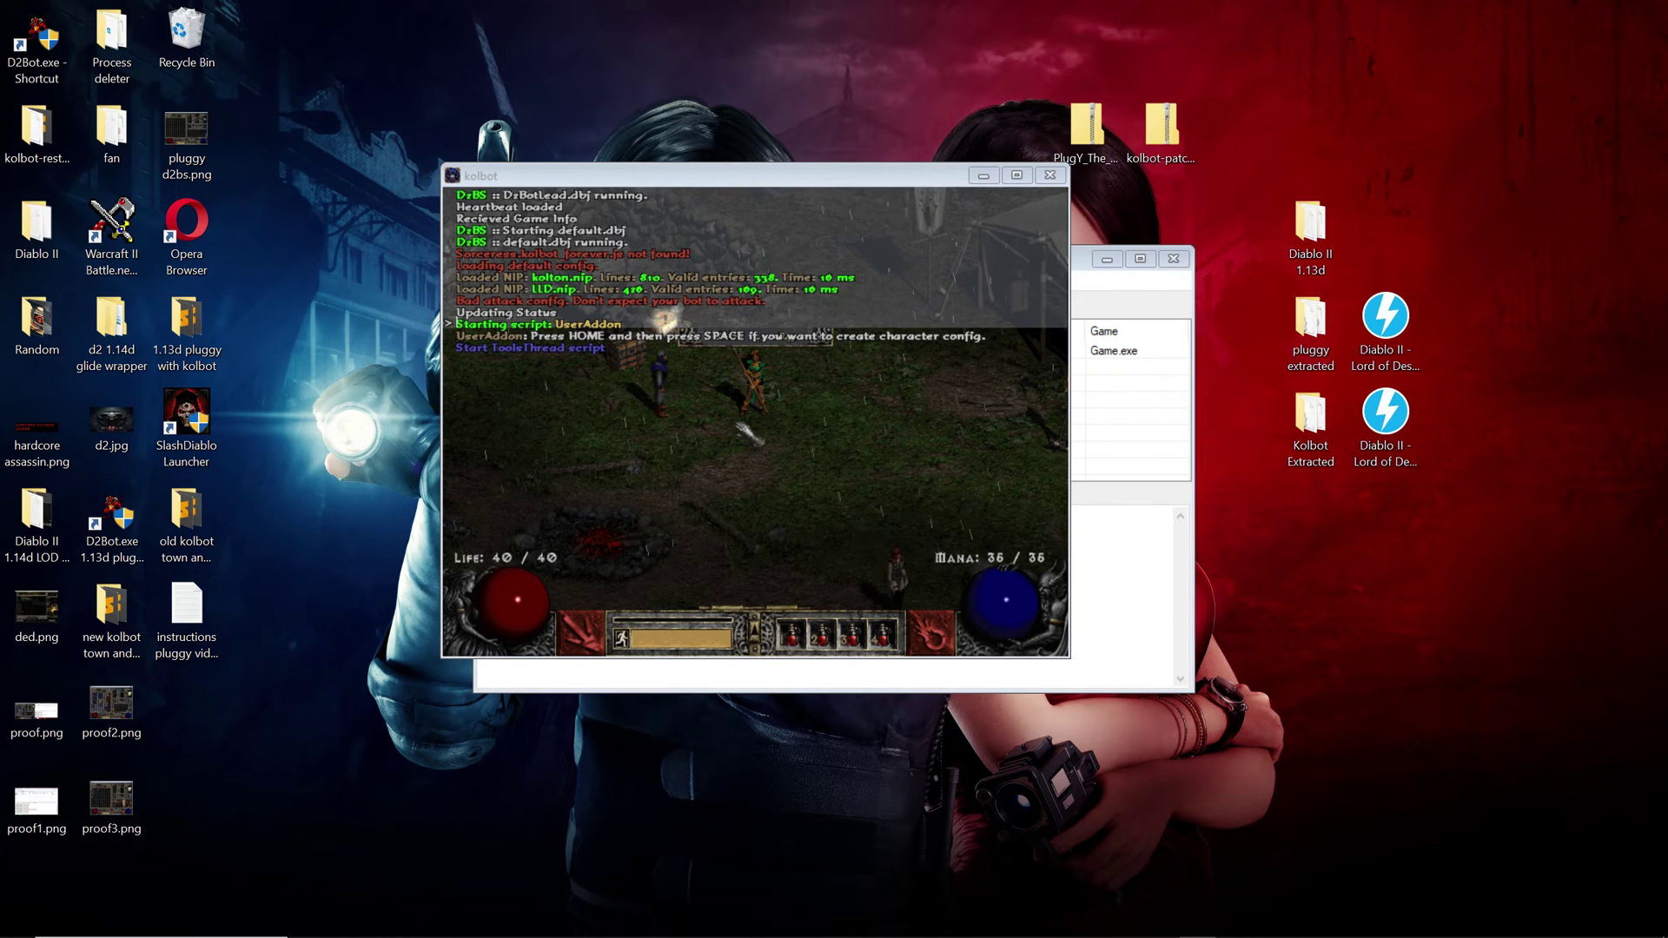
key("Home")
key("space")
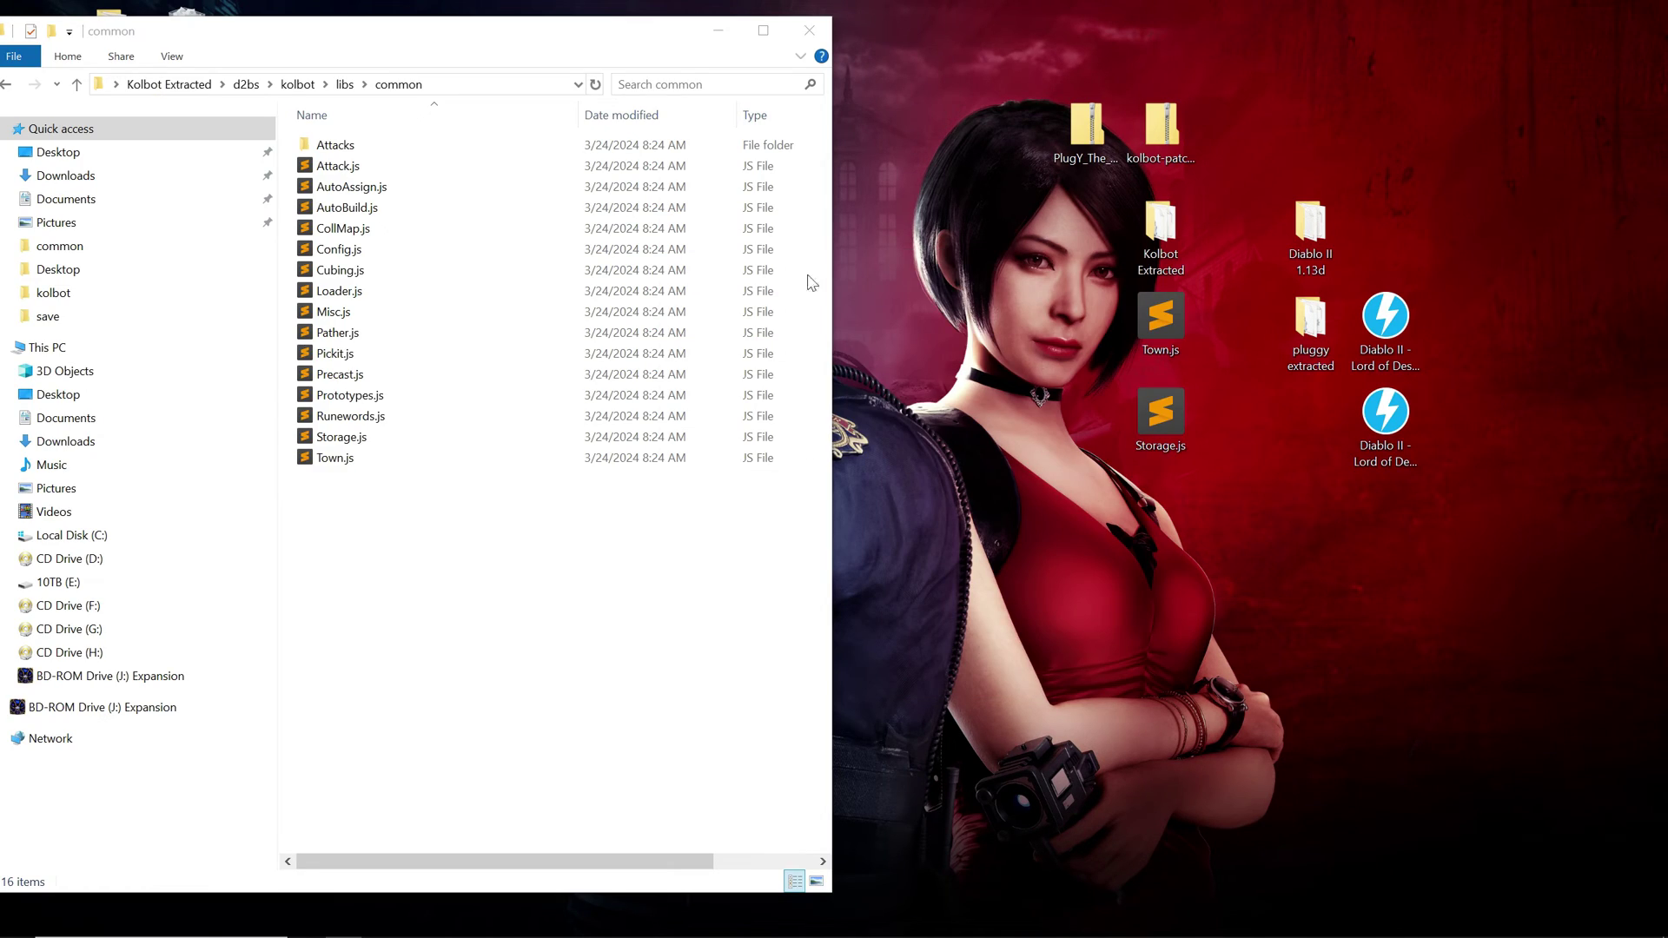
Bring the libs\common window forward and select Town.js and Storage.js on the desktop.
left_click(452, 549)
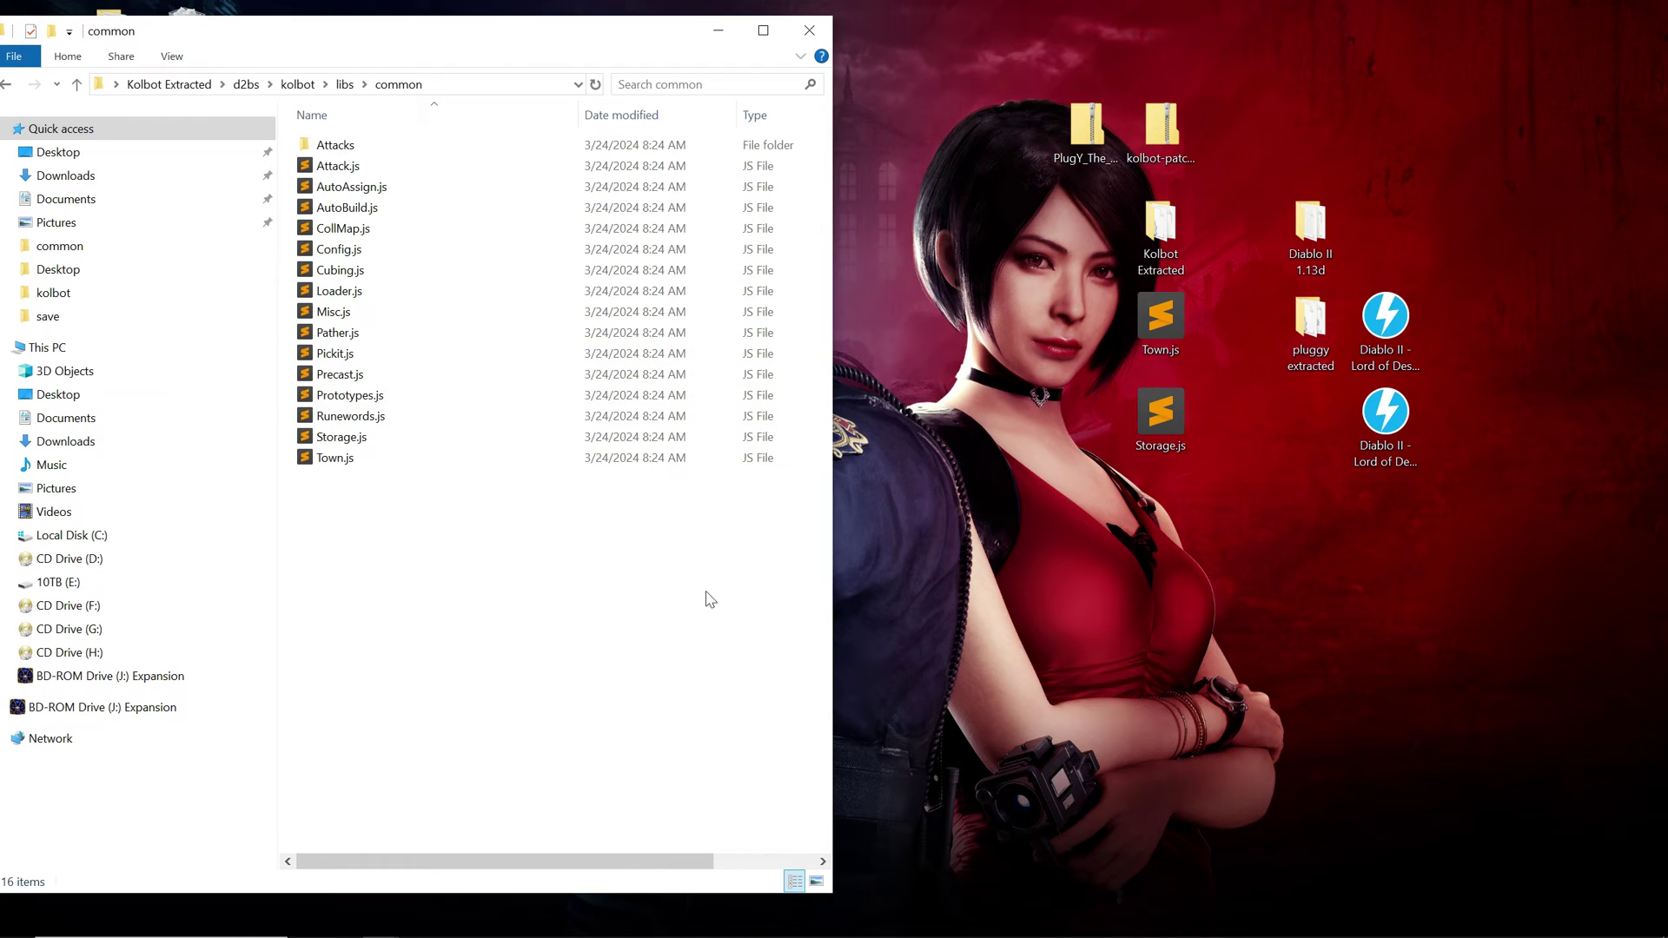
left_click_drag(1112, 301, 1246, 620)
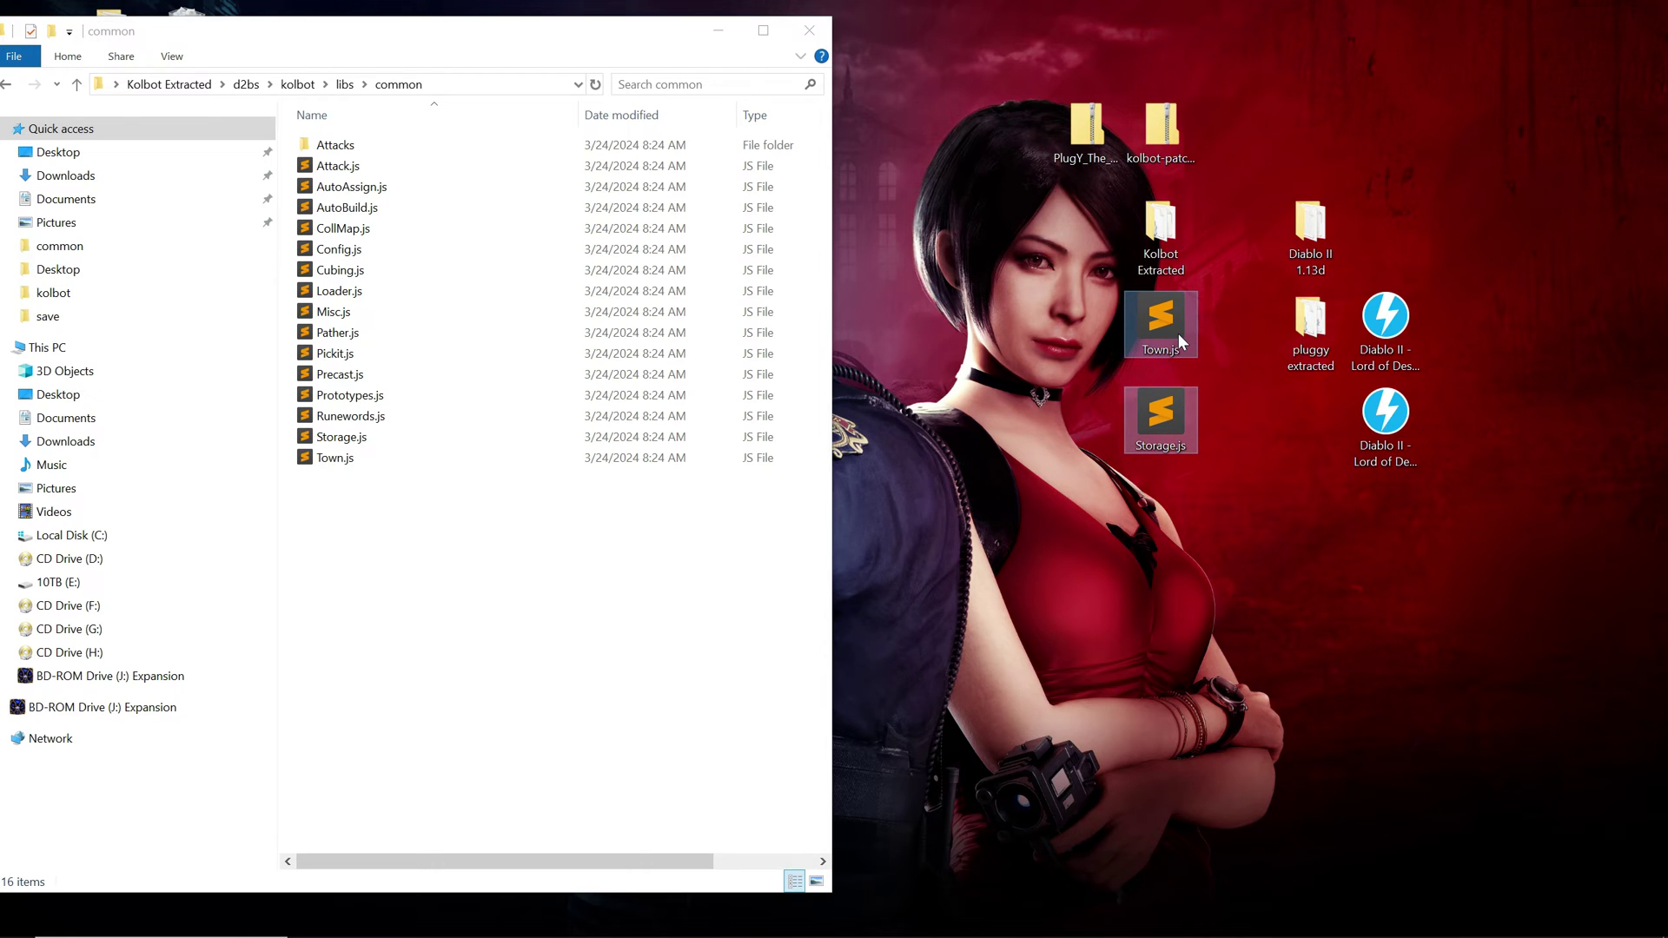
Copy the edited desktop Town.js and Storage.js into libs\common, overwriting the existing files.
right_click(1179, 334)
left_click(1236, 631)
left_click(332, 542)
right_click(328, 512)
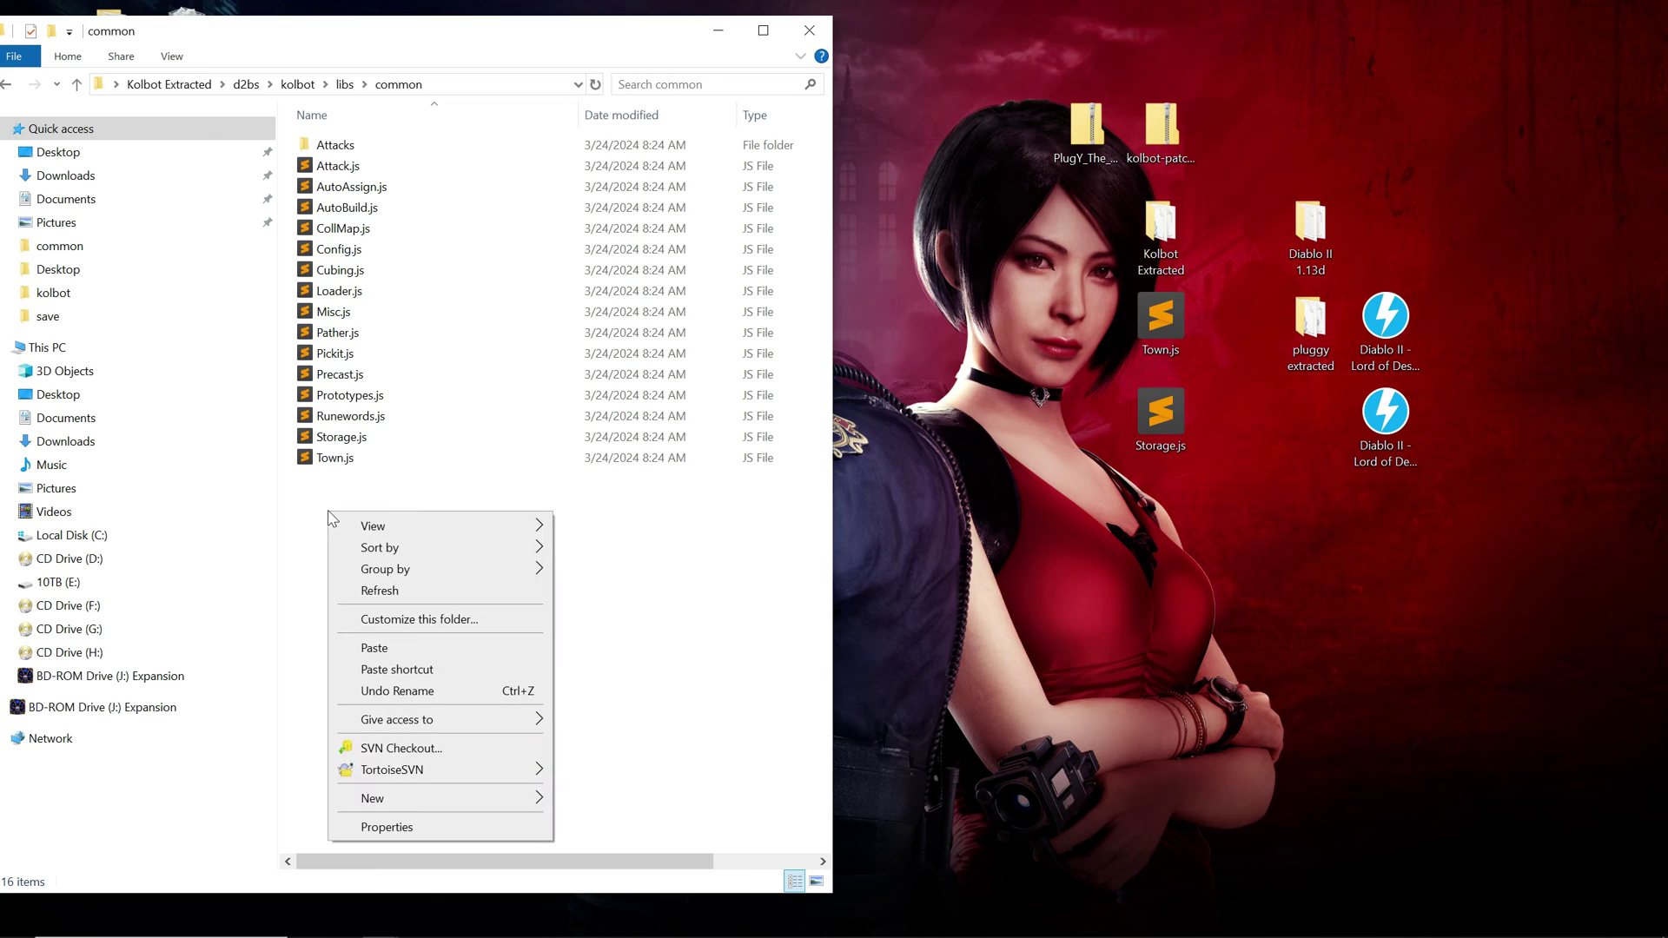
left_click(375, 649)
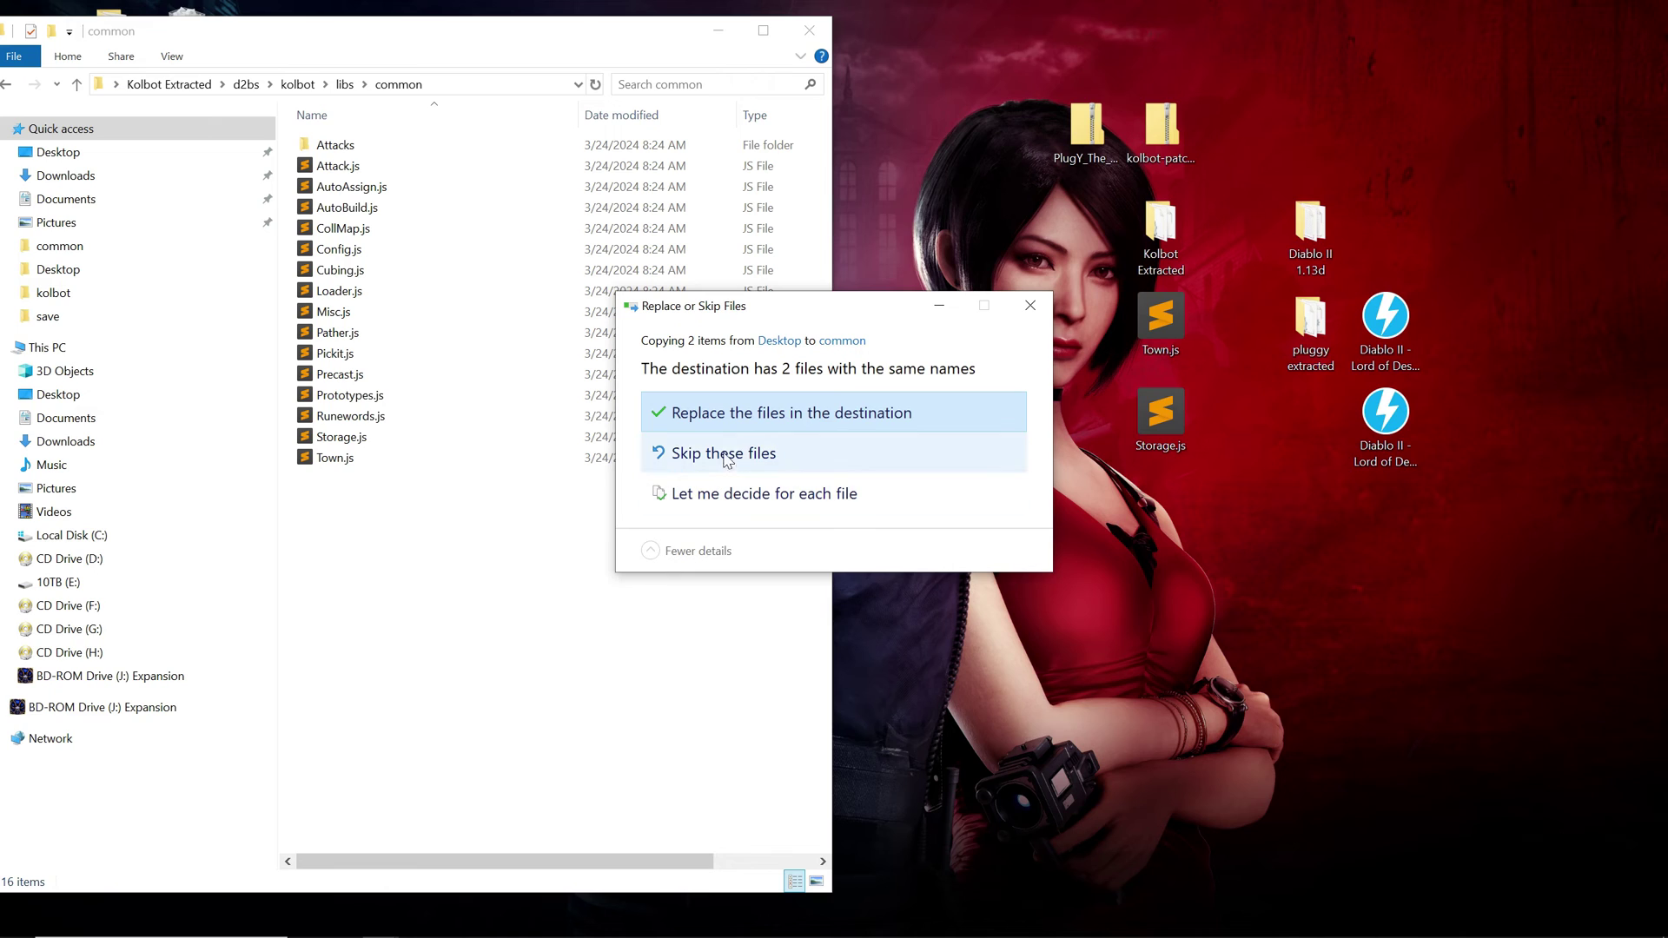
left_click(728, 419)
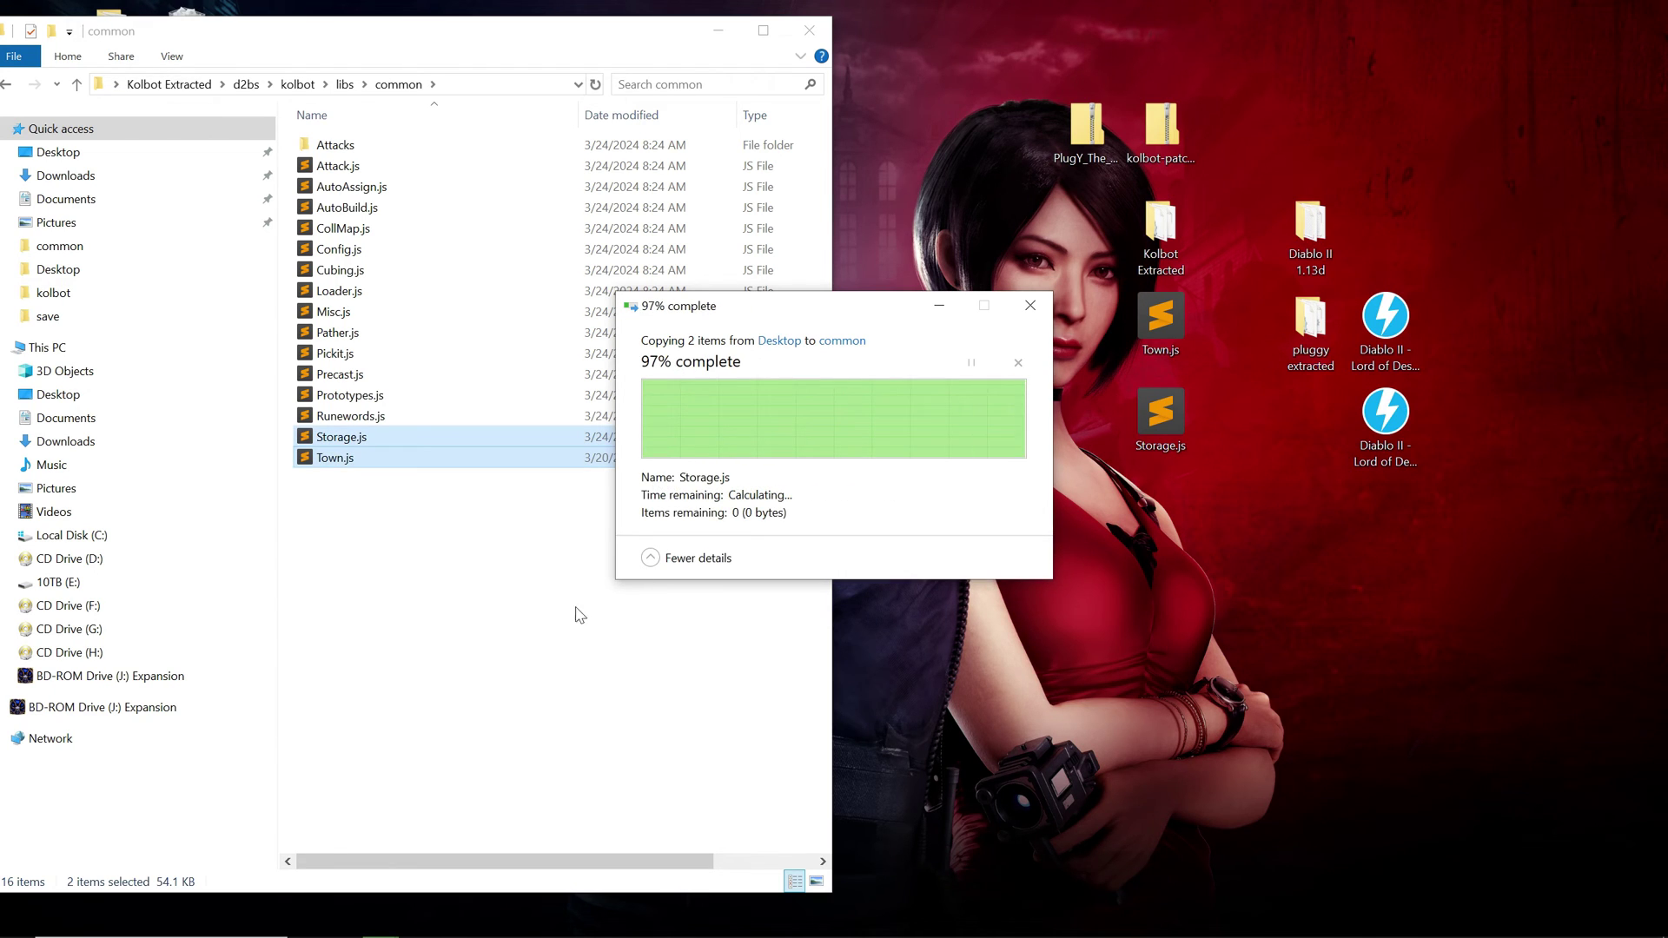